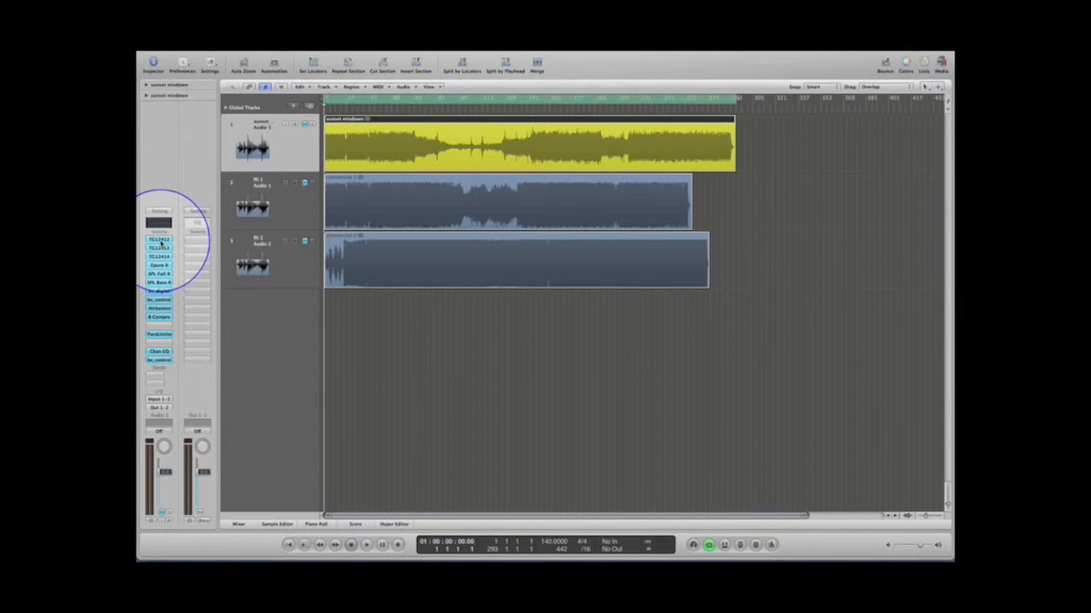
- Open both TG12412 tone equalizers and the TG12414 filter from the sunset mixdown inserts and arrange them side by side
left_click(160, 242)
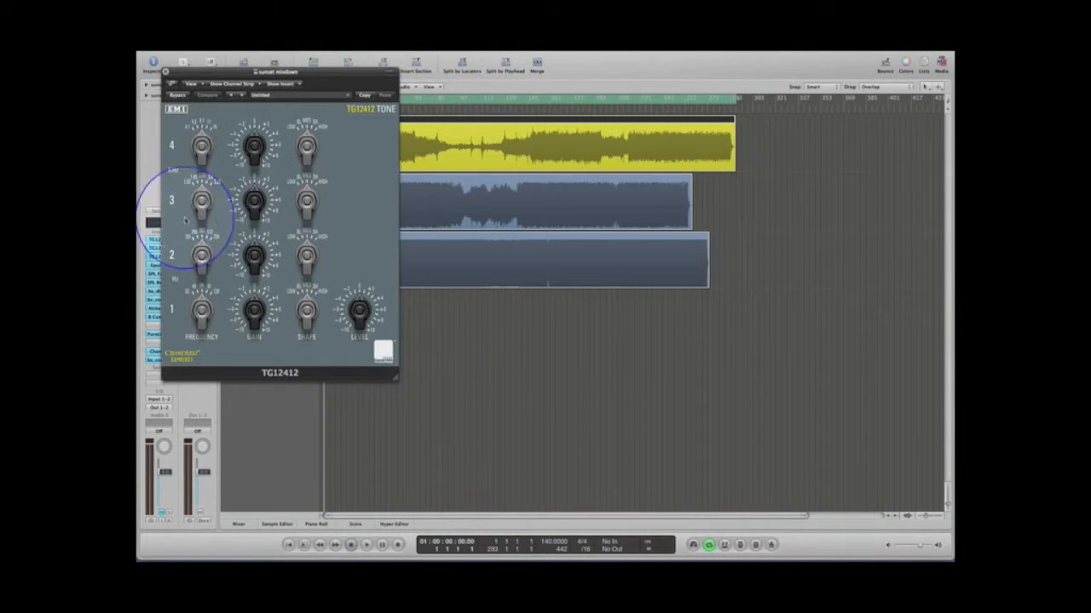
left_click_drag(319, 72, 460, 94)
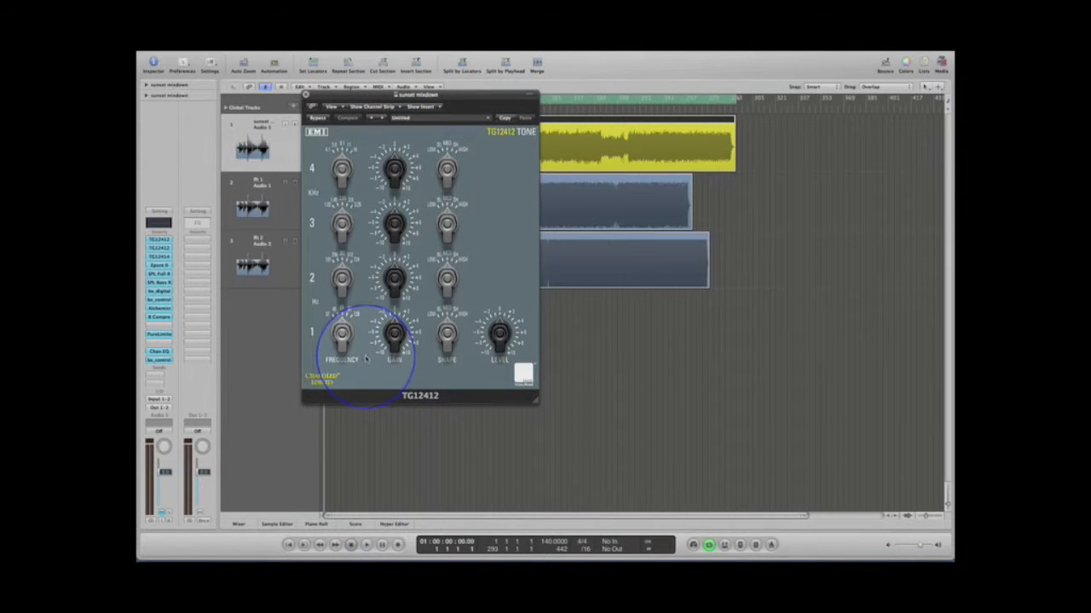
left_click(159, 248)
left_click_drag(248, 72, 657, 85)
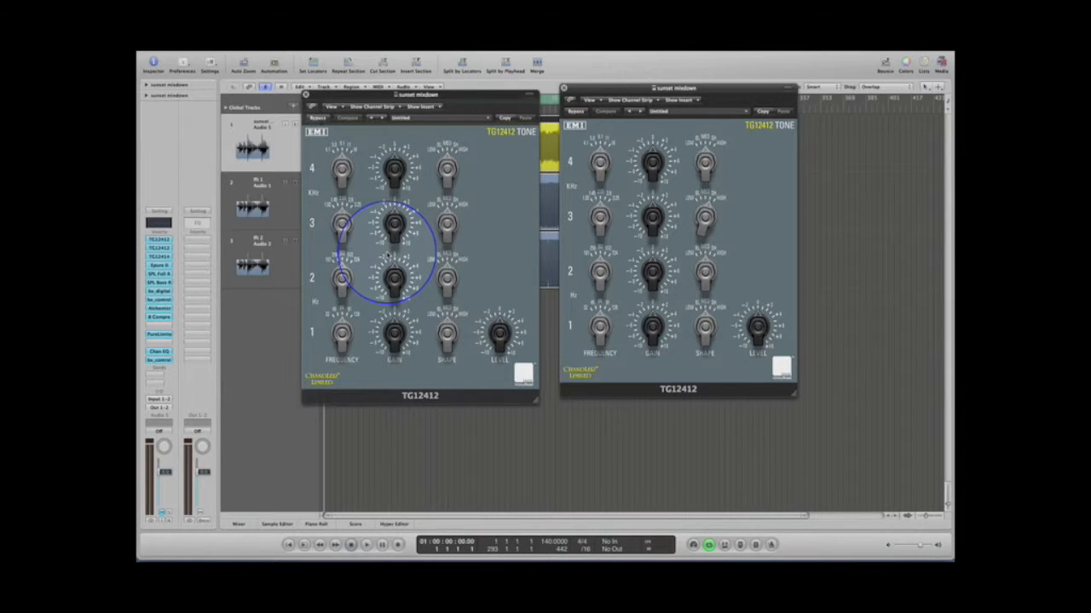
left_click(157, 256)
left_click_drag(286, 69, 875, 146)
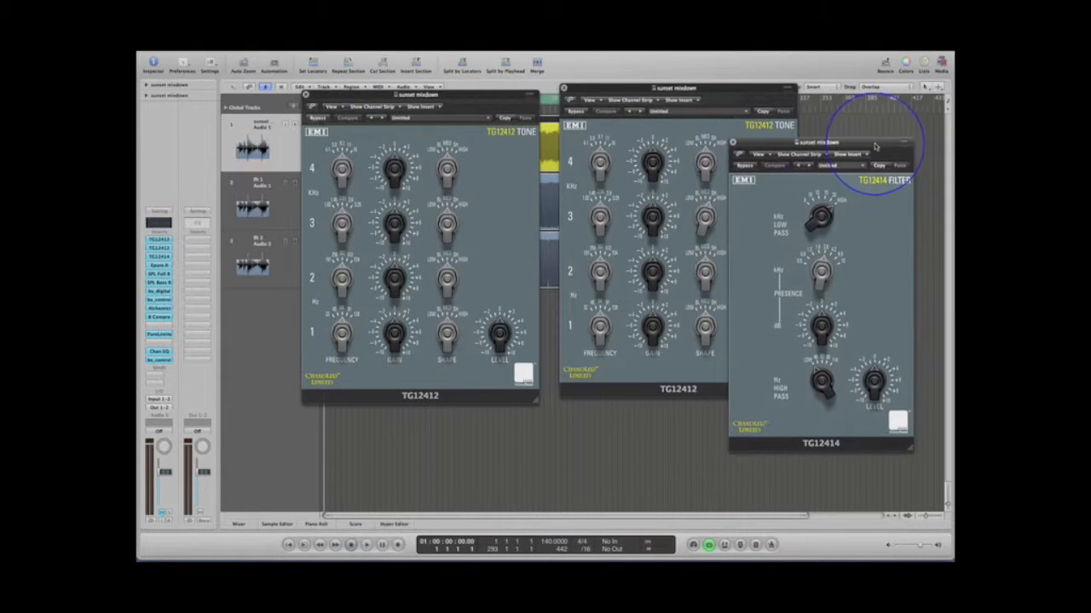
left_click_drag(488, 95, 484, 94)
left_click_drag(638, 90, 601, 90)
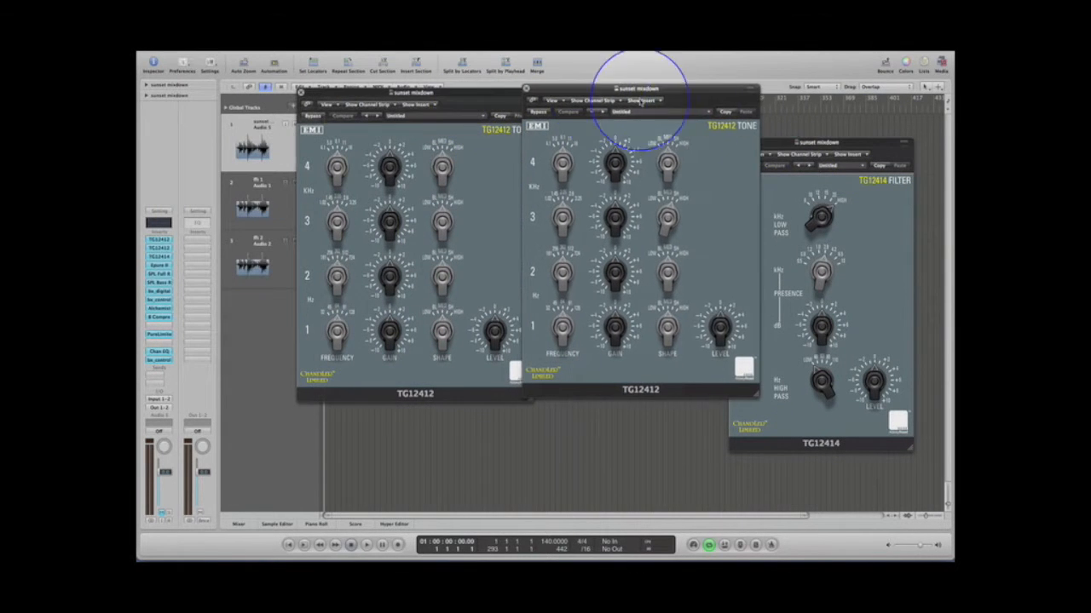
left_click_drag(802, 141, 831, 86)
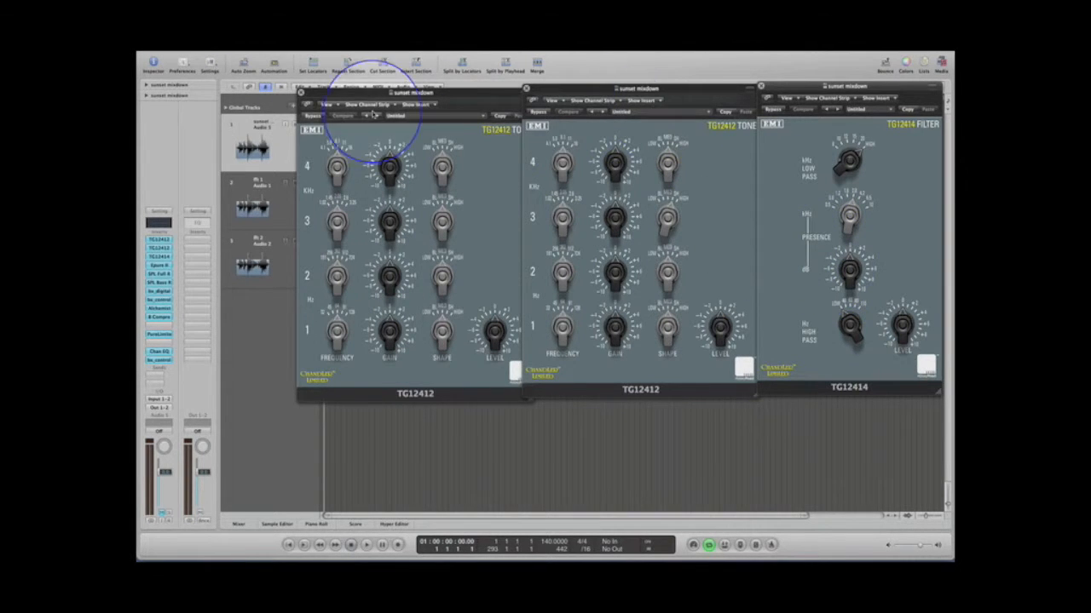
- Close the two TG12412 windows and the TG12414 filter window
left_click(301, 92)
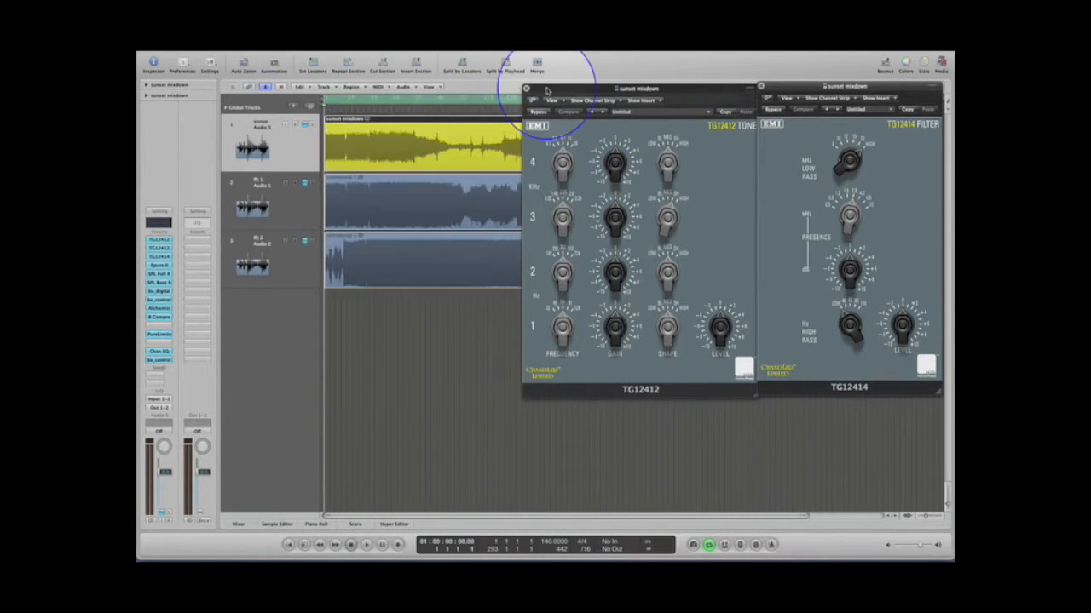
left_click(526, 88)
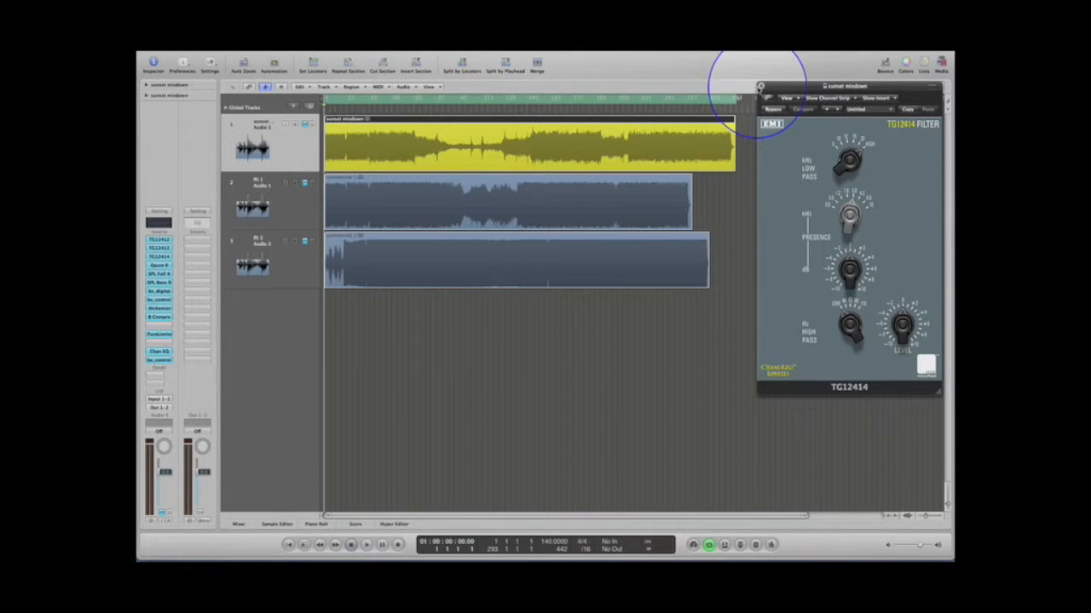
left_click(761, 86)
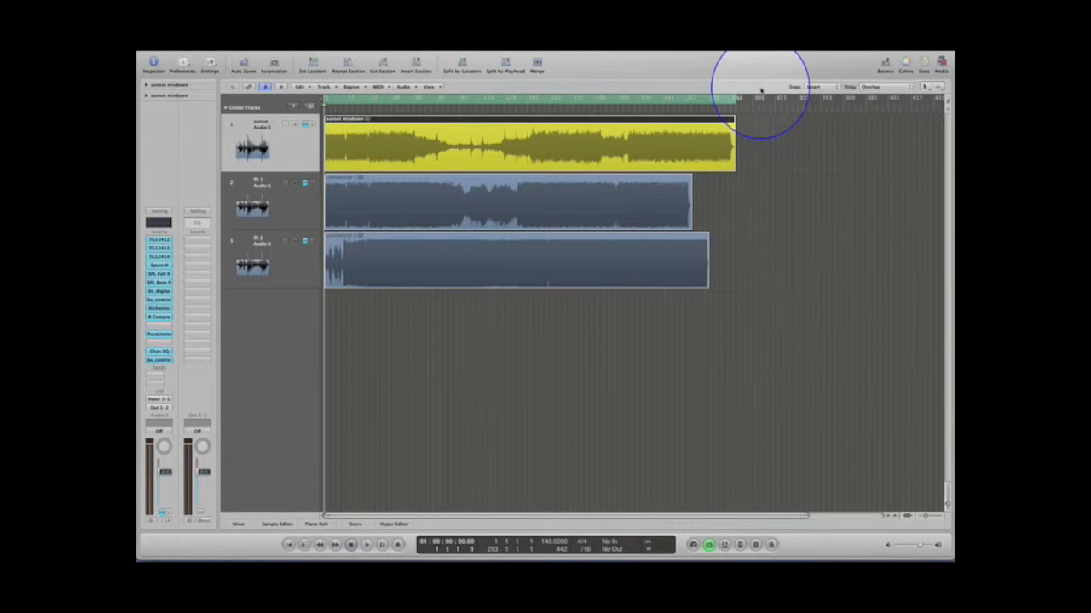
- Open the Epure II, SPL Full Ranger and SPL Bass Ranger equalizers from the sunset mixdown inserts and line them up side by side
double_click(160, 266)
left_click_drag(301, 71, 312, 53)
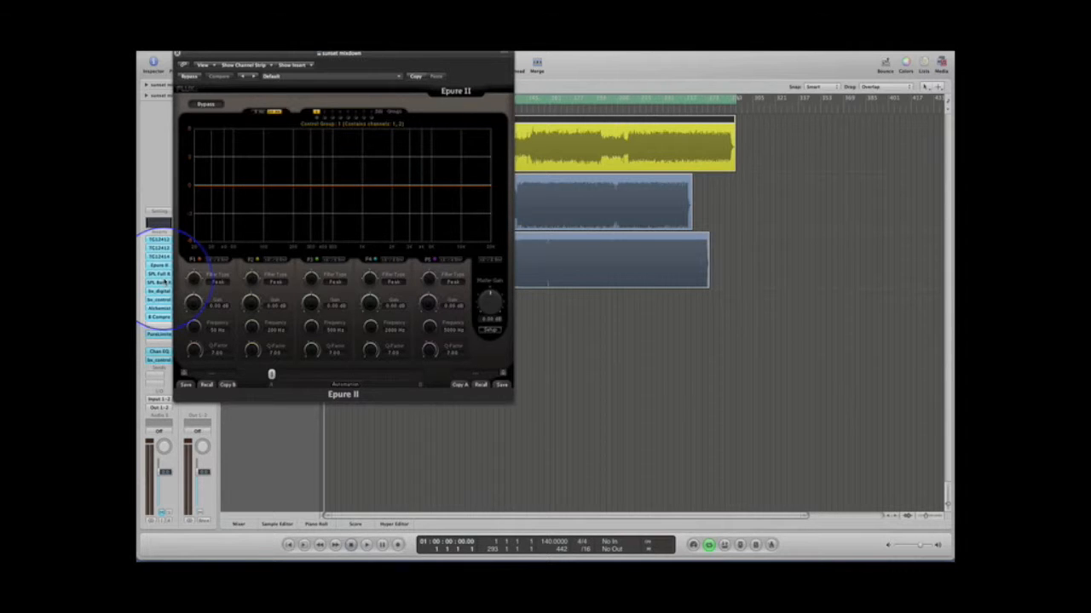
double_click(159, 274)
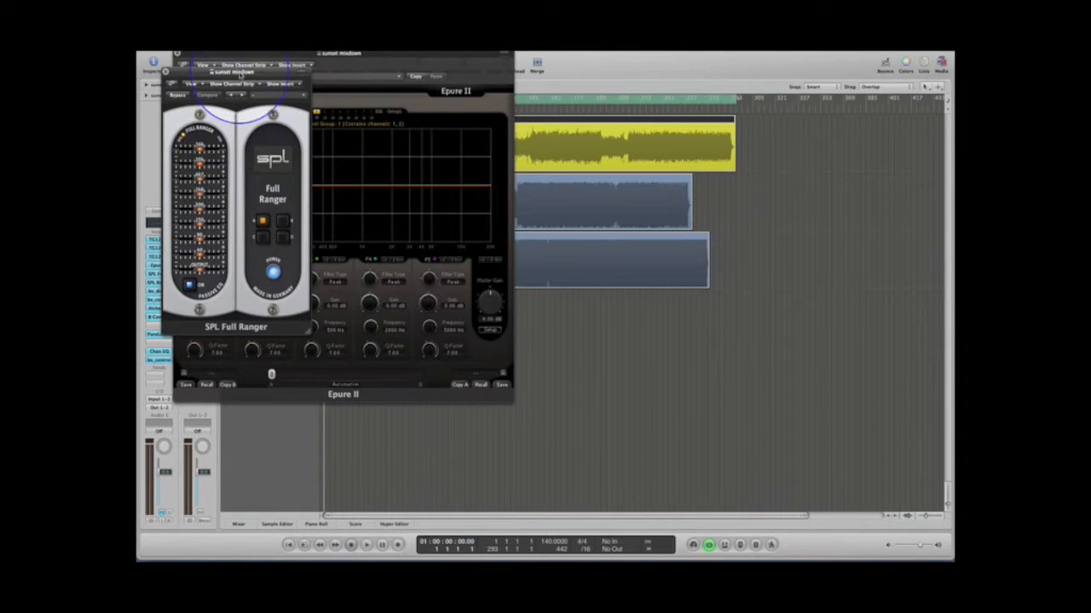
left_click_drag(241, 72, 597, 63)
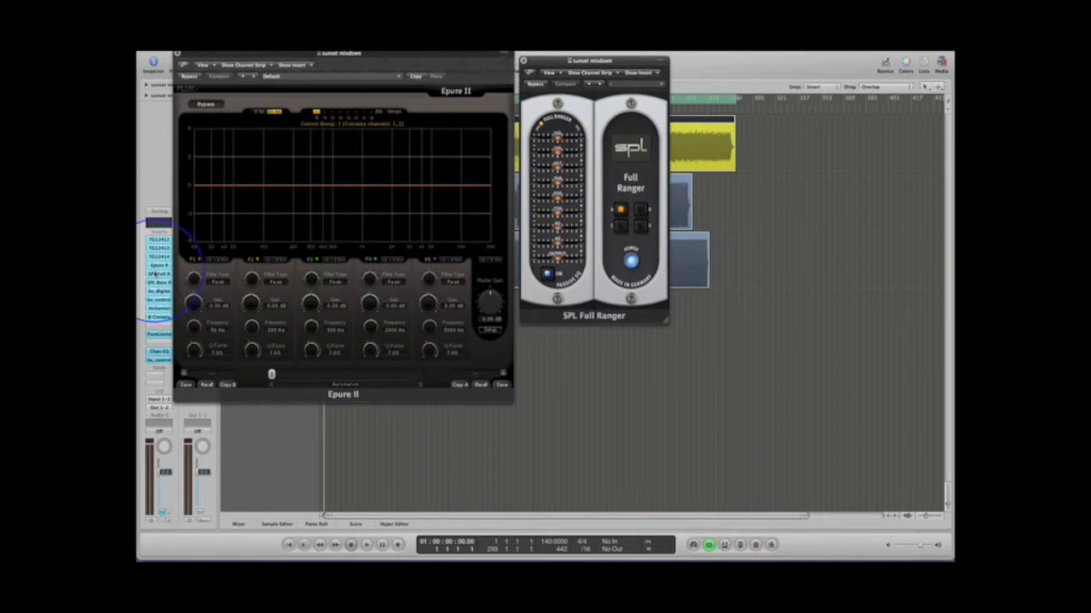
double_click(158, 282)
left_click_drag(260, 72, 775, 73)
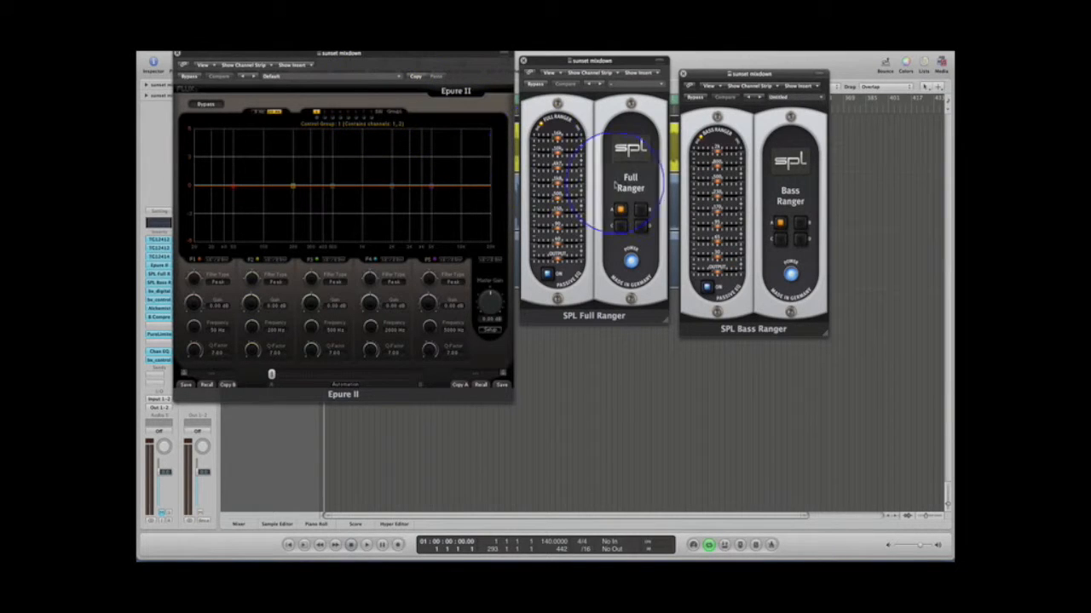
left_click_drag(727, 75, 725, 64)
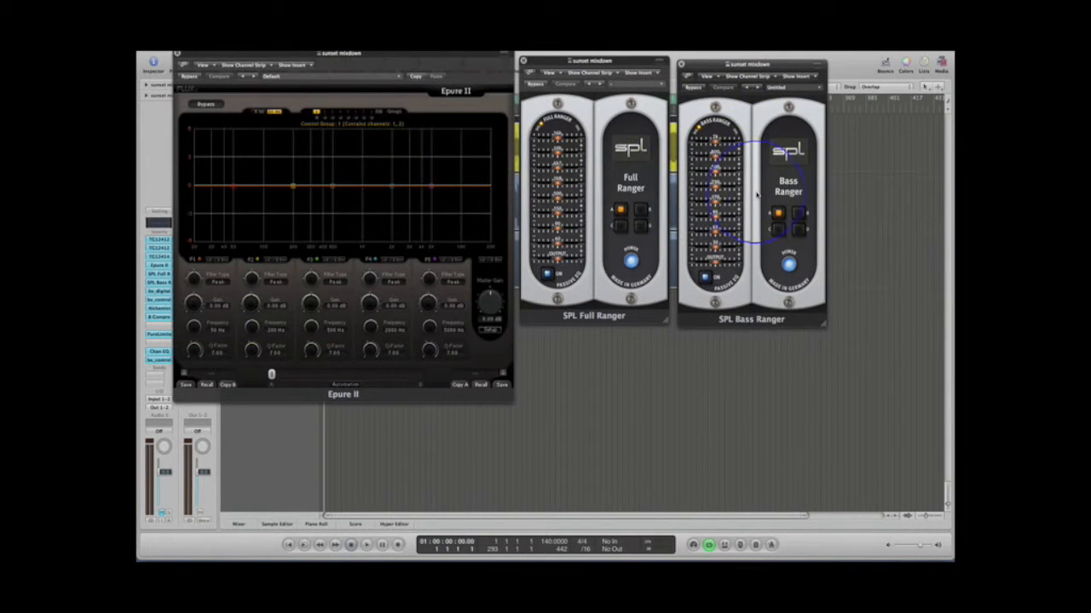
- Open the bx_digital equalizer and place it below the two SPL equalizers
left_click(154, 293)
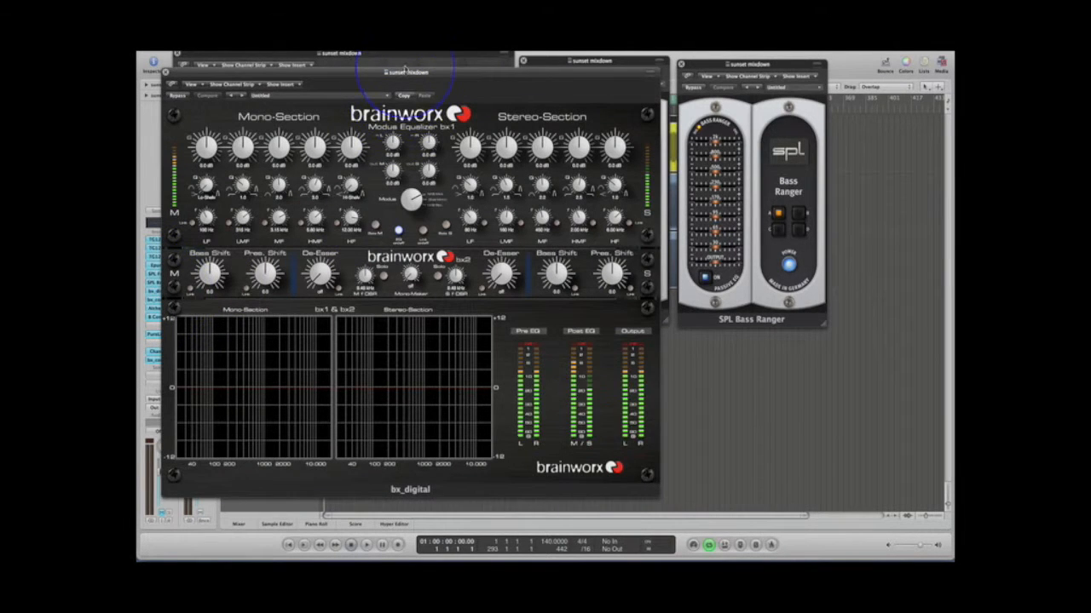
left_click_drag(405, 73, 640, 115)
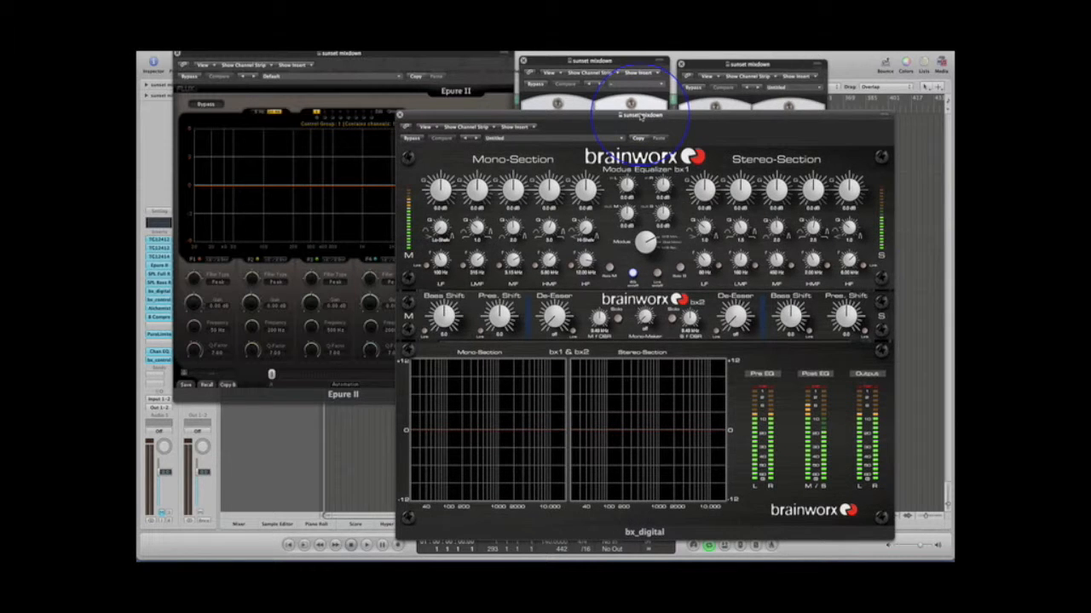
left_click_drag(640, 114, 686, 311)
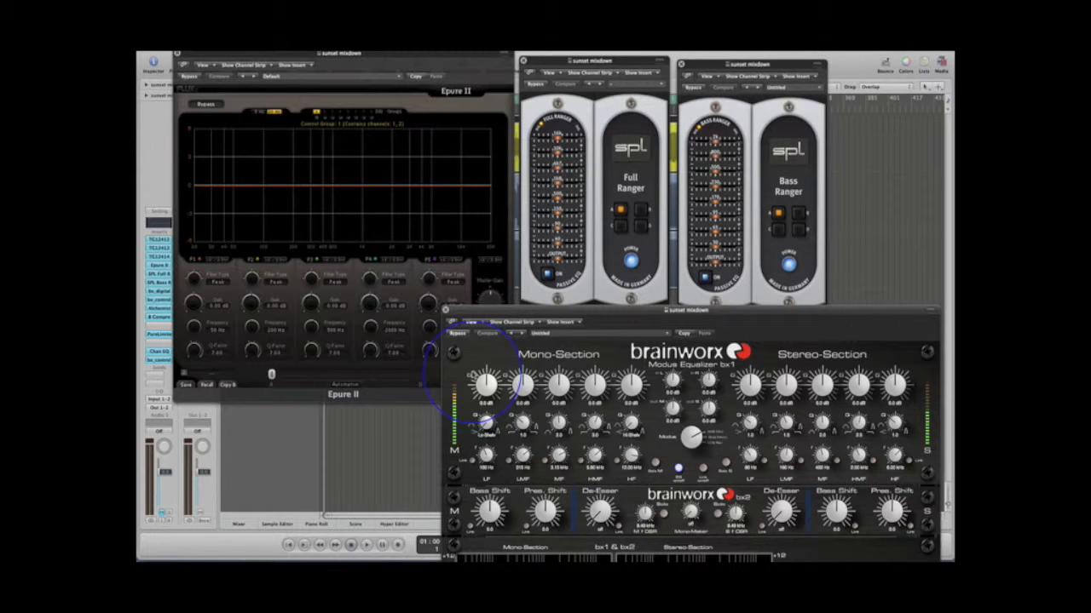
- Close the Epure II, bx_digital, SPL Full Ranger and SPL Bass Ranger windows
left_click(177, 53)
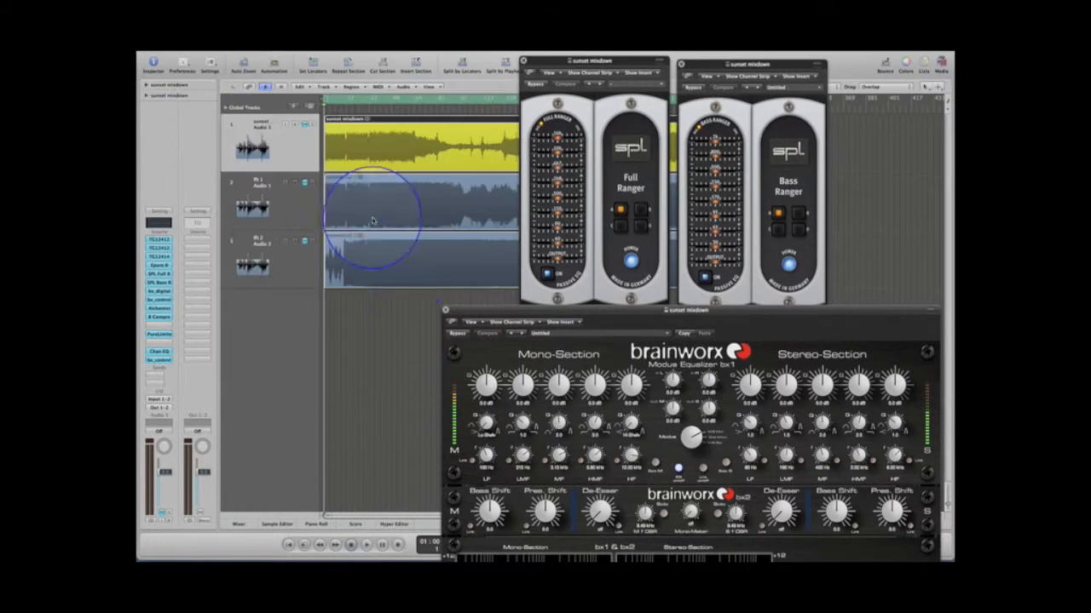
left_click(444, 310)
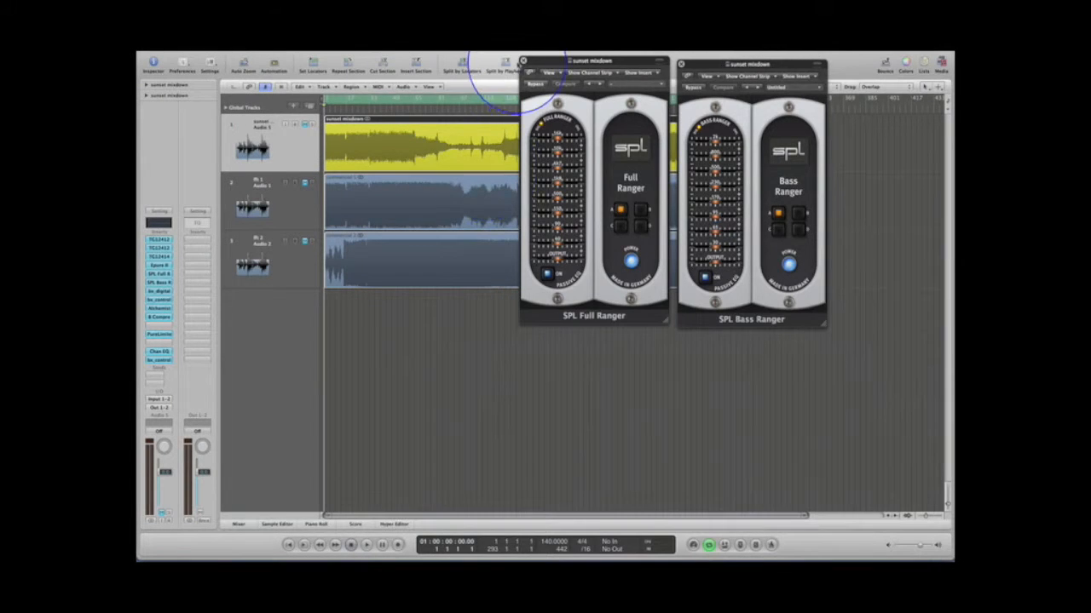
left_click(523, 61)
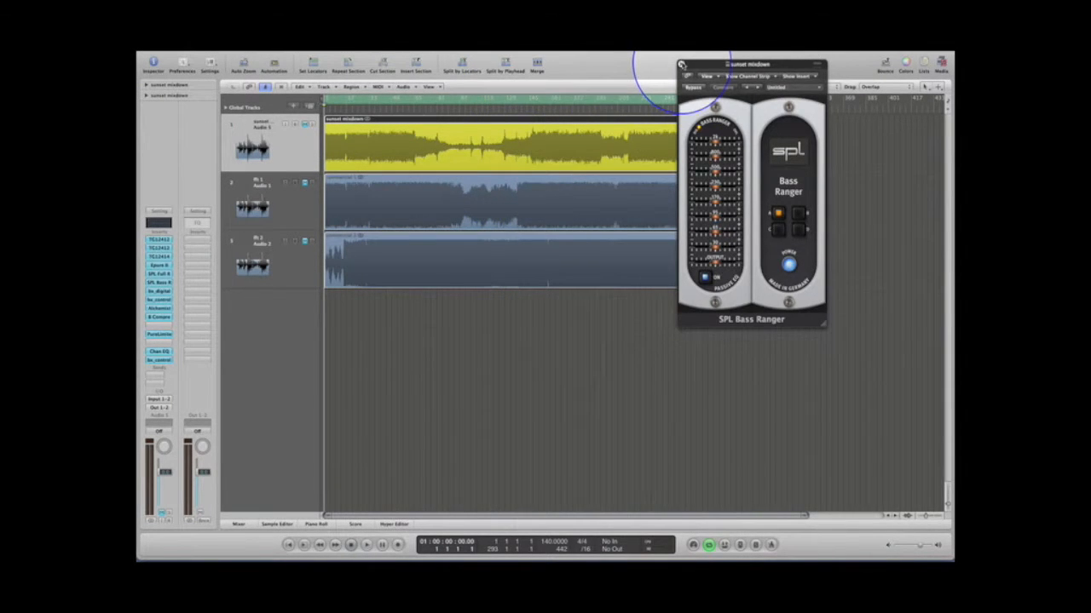
left_click(681, 64)
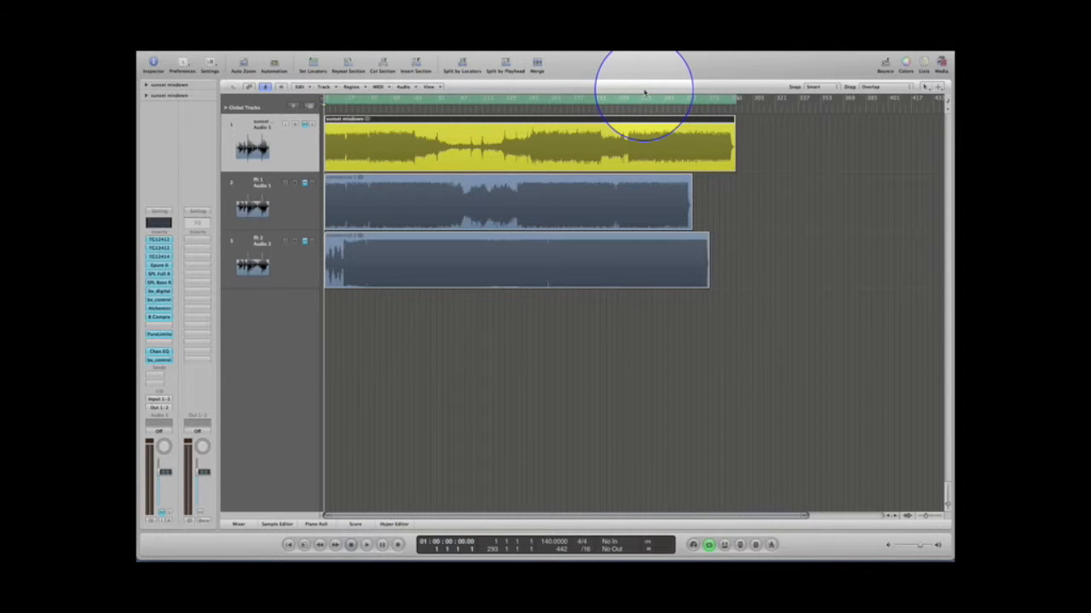
- Open the first bx_control insert over the arrangement, adjust its Stereo-Width slightly and close it
left_click(167, 301)
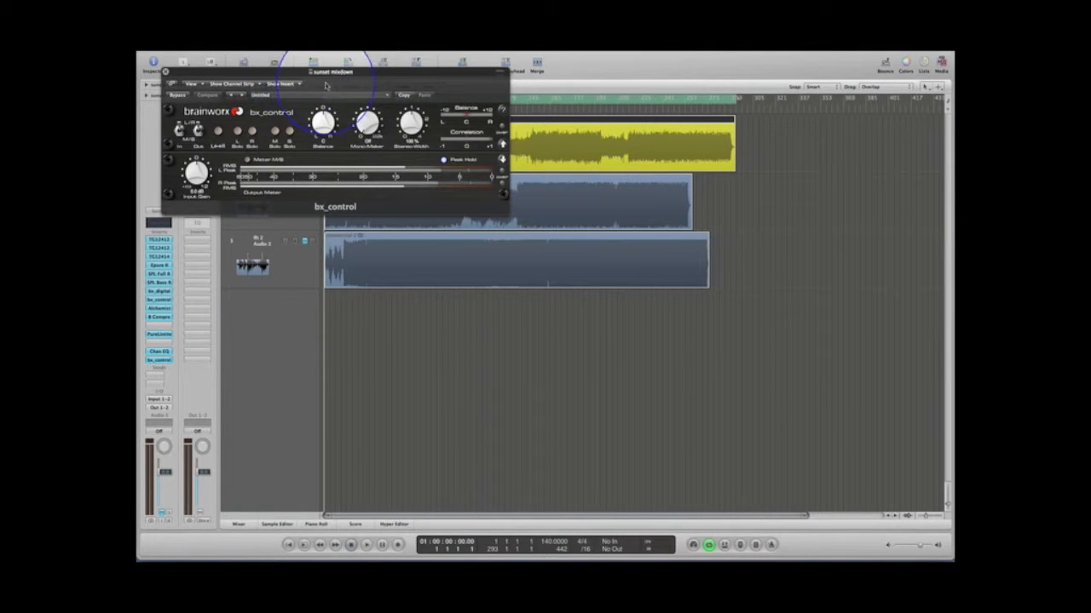
left_click_drag(325, 84, 525, 185)
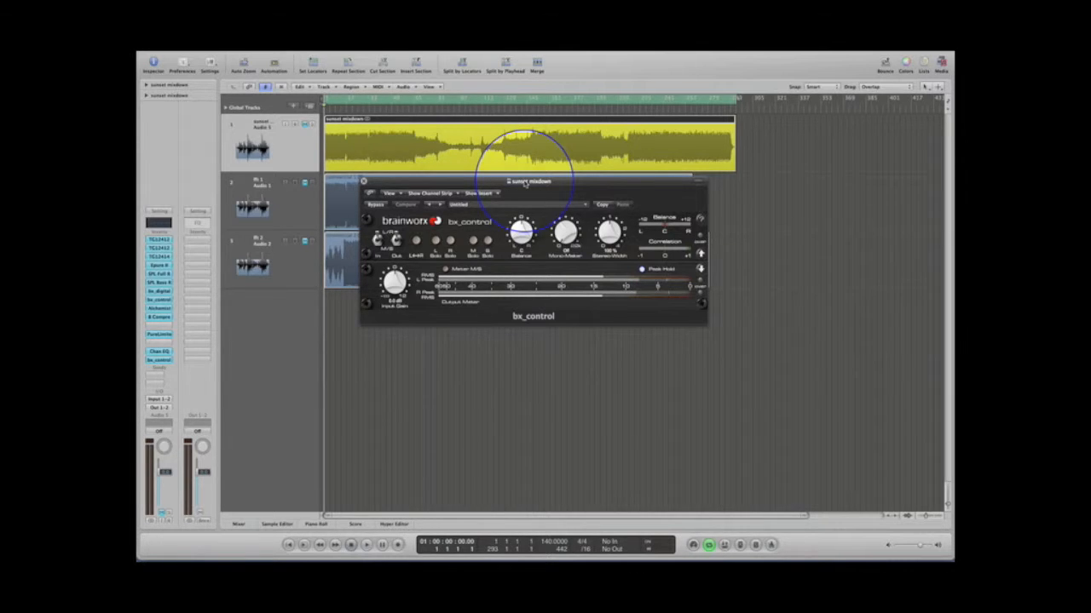
left_click_drag(611, 227, 561, 245)
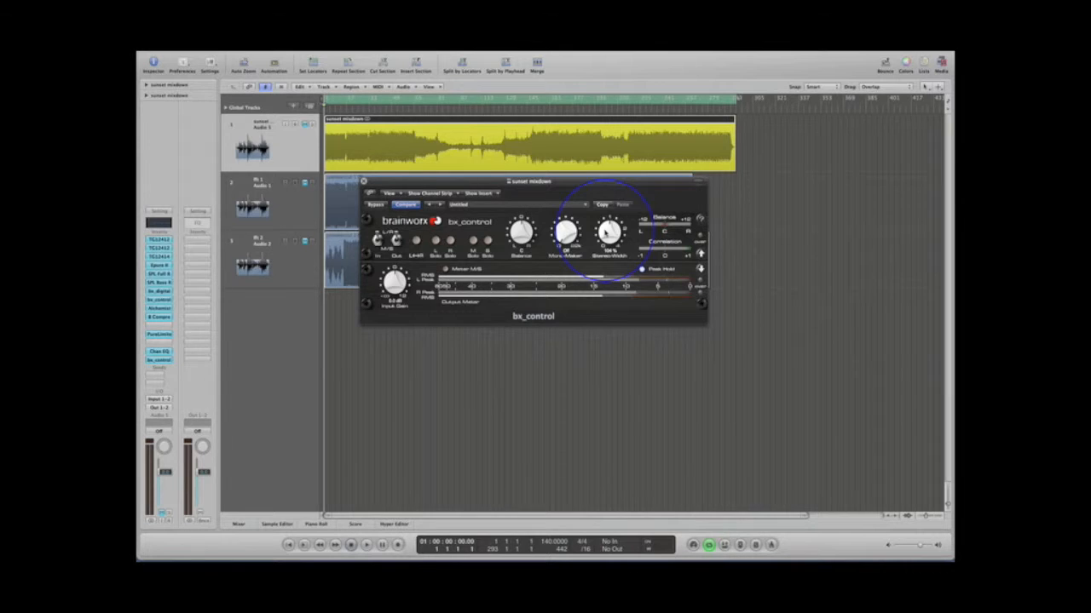
left_click_drag(606, 230, 605, 231)
left_click(363, 182)
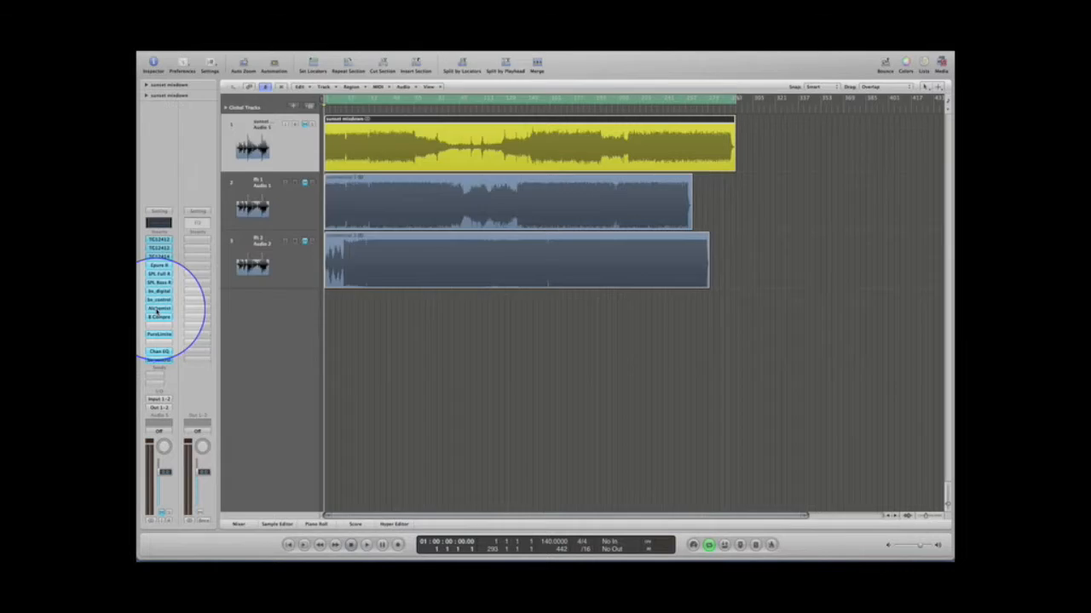
- Examine the Alchemist multiband dynamics insert in the middle of the arrangement, then close it
left_click(157, 309)
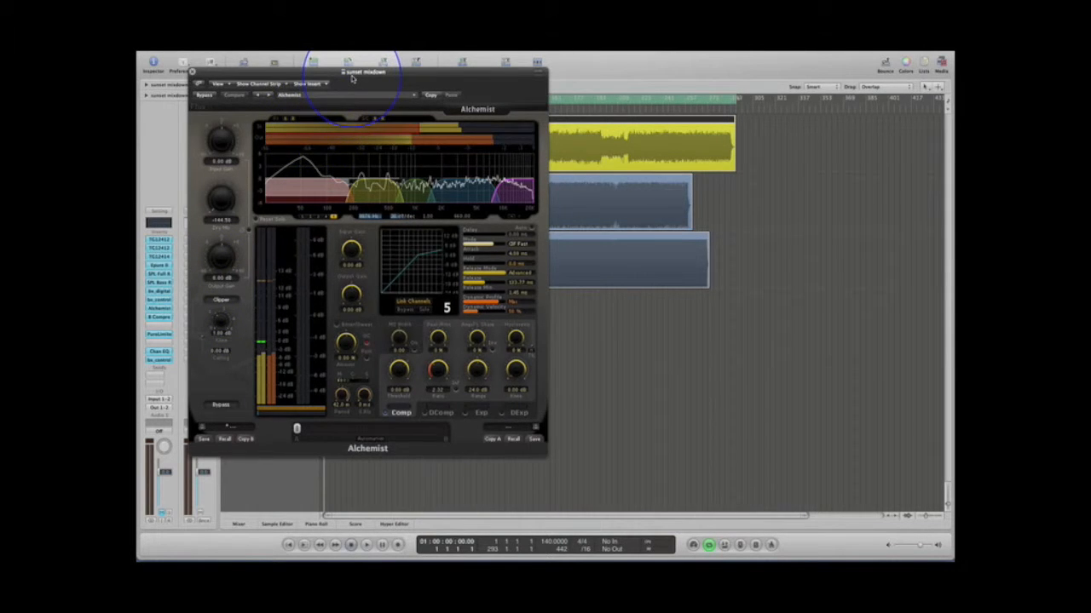
left_click_drag(352, 79, 521, 136)
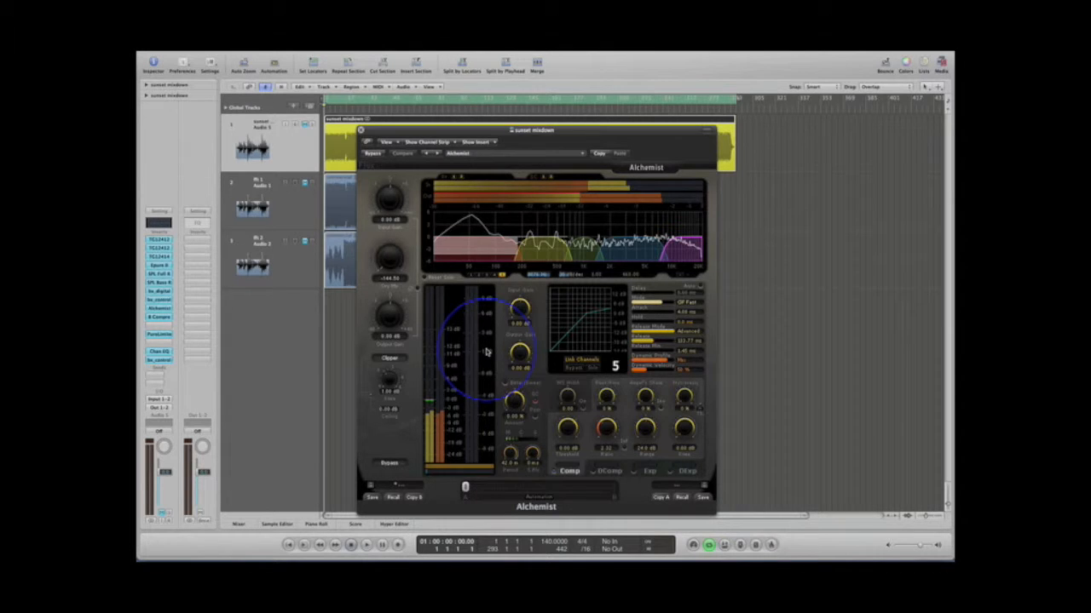
left_click(361, 130)
- Examine the Solid State Logic Stereo Bus Compressor insert over the arrangement, then close it
left_click(161, 318)
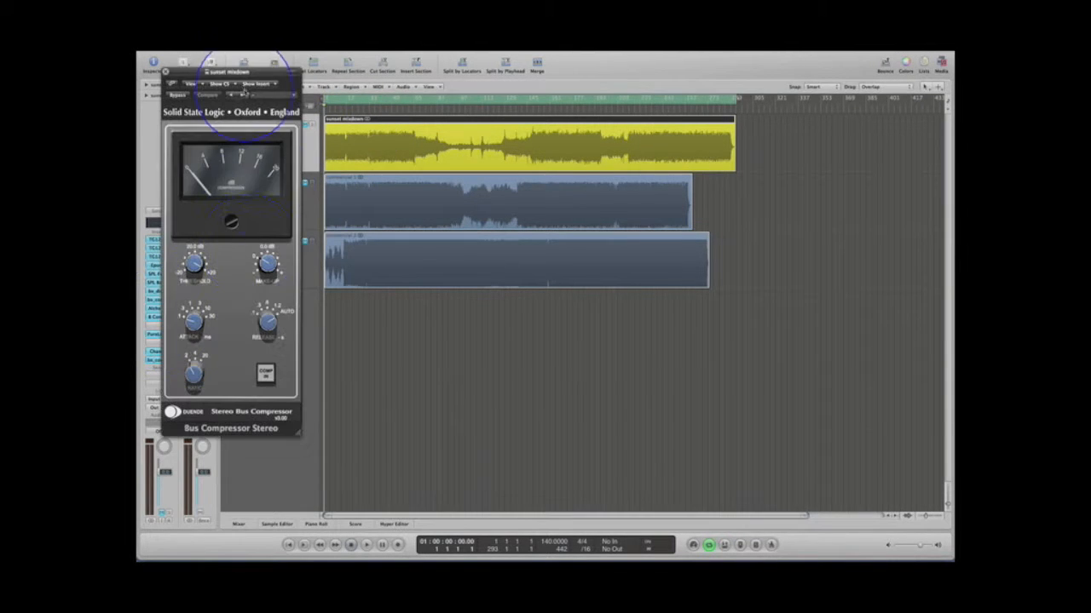
left_click_drag(231, 75, 515, 103)
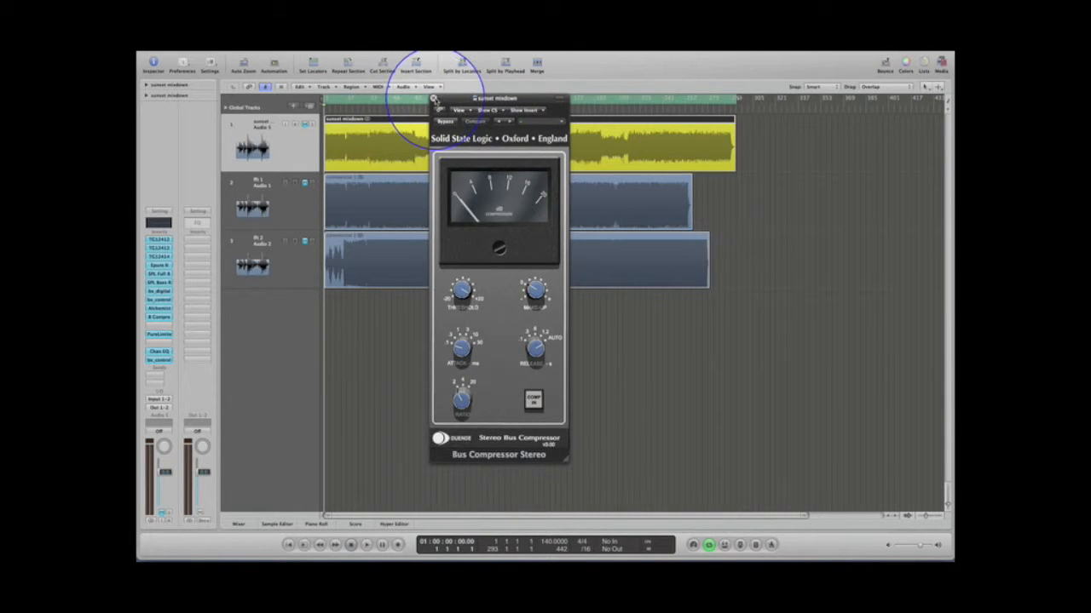
left_click(434, 99)
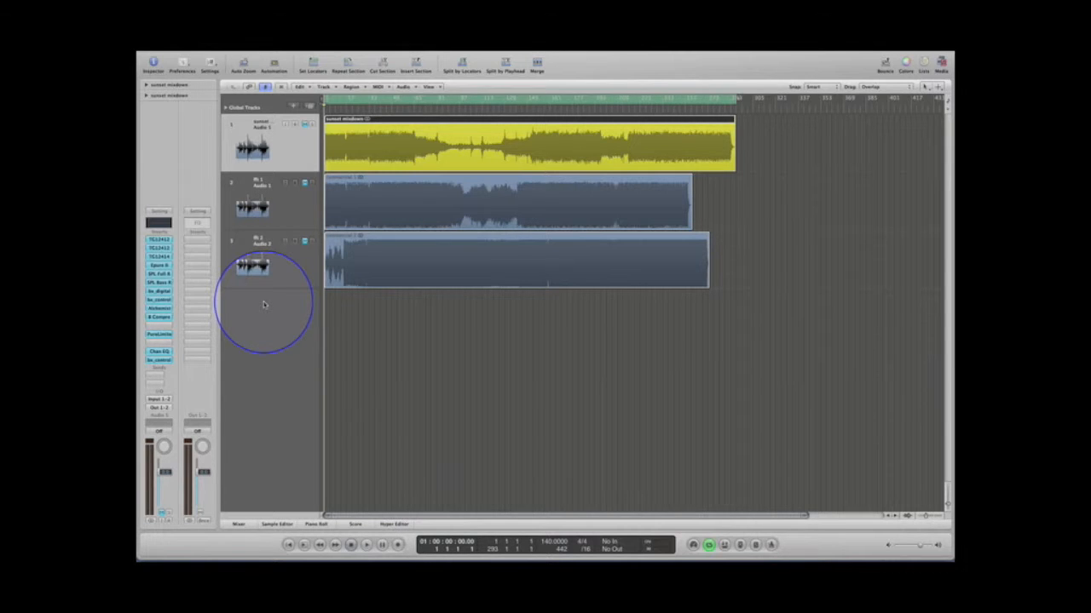
- Examine the PureLimiter II insert over the arrangement, then close it
left_click(159, 337)
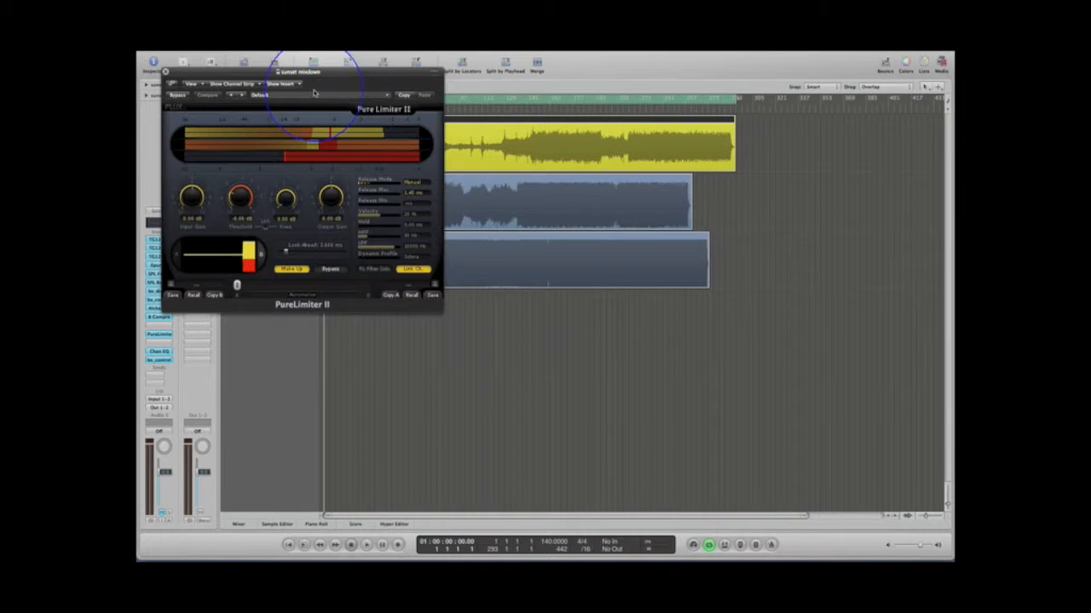
left_click_drag(321, 75, 582, 188)
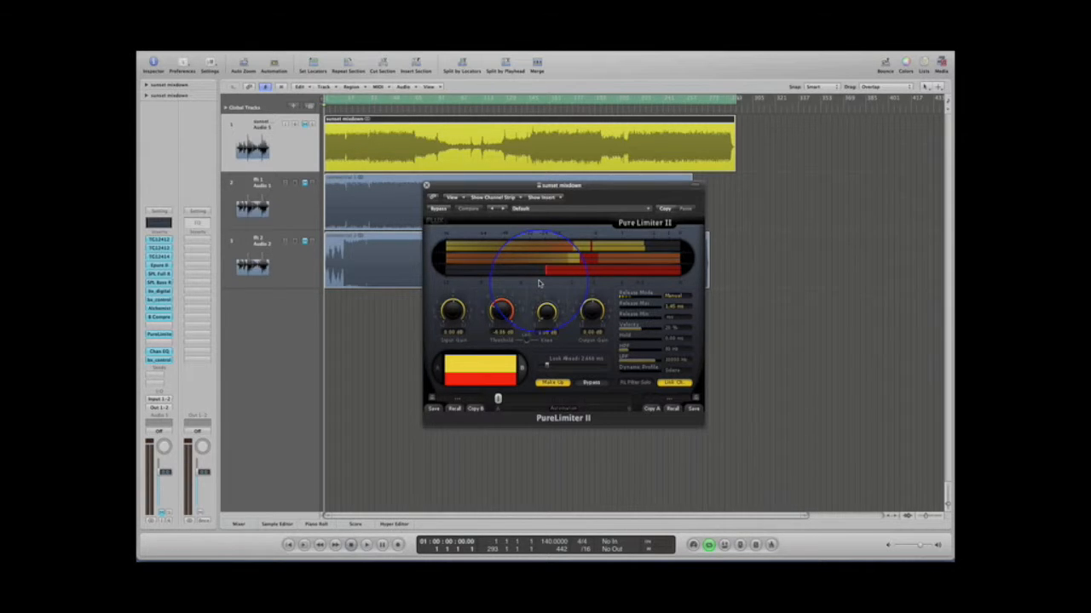
left_click(427, 186)
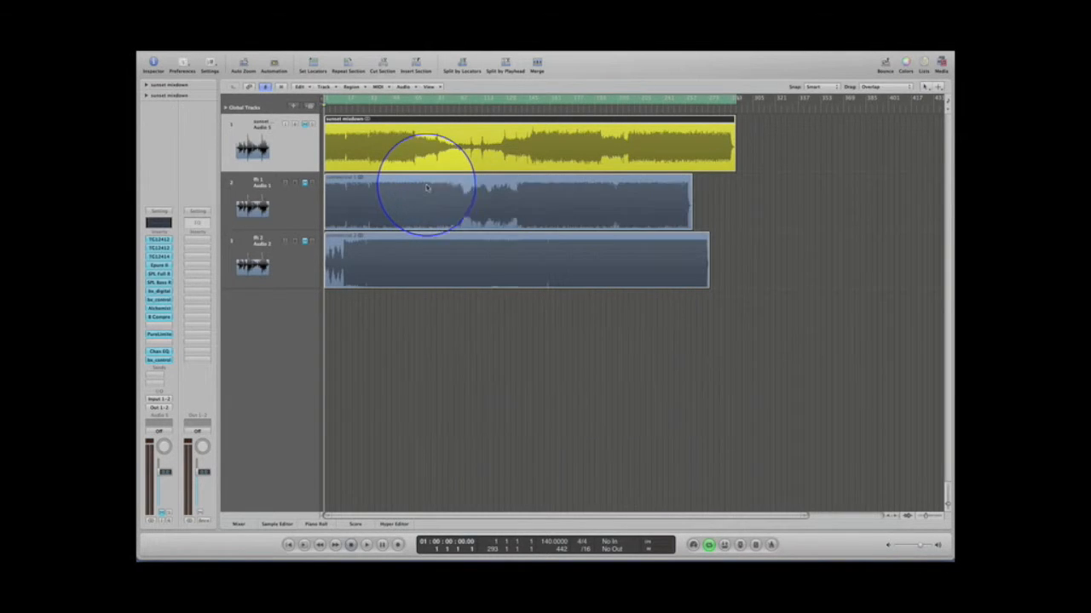
- Open the Channel EQ insert, position it over the lower tracks and turn on its Analyzer
left_click(158, 352)
left_click_drag(518, 363, 604, 193)
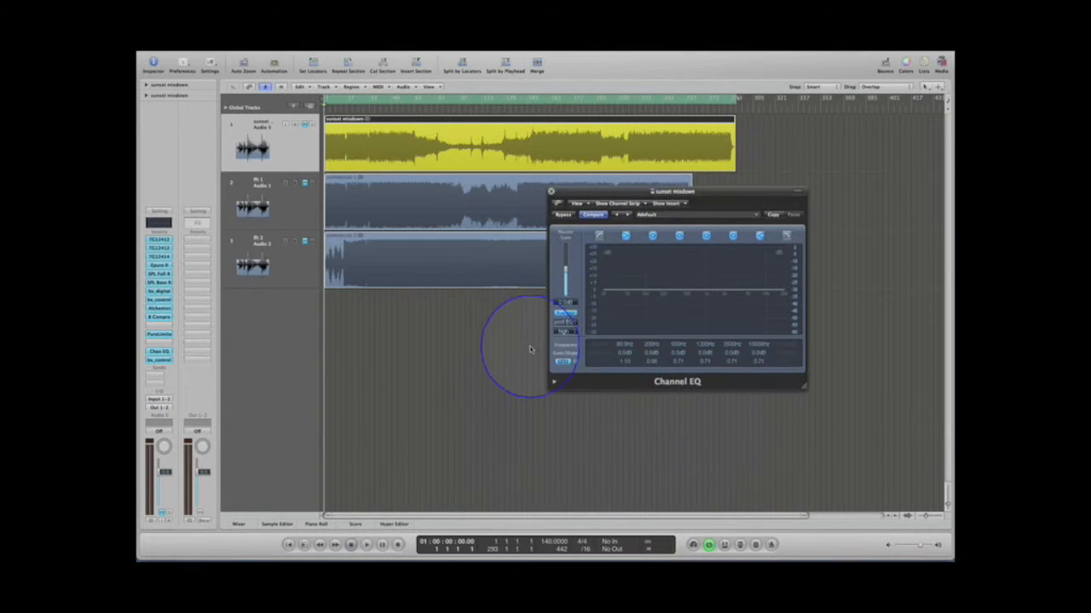
left_click(566, 315)
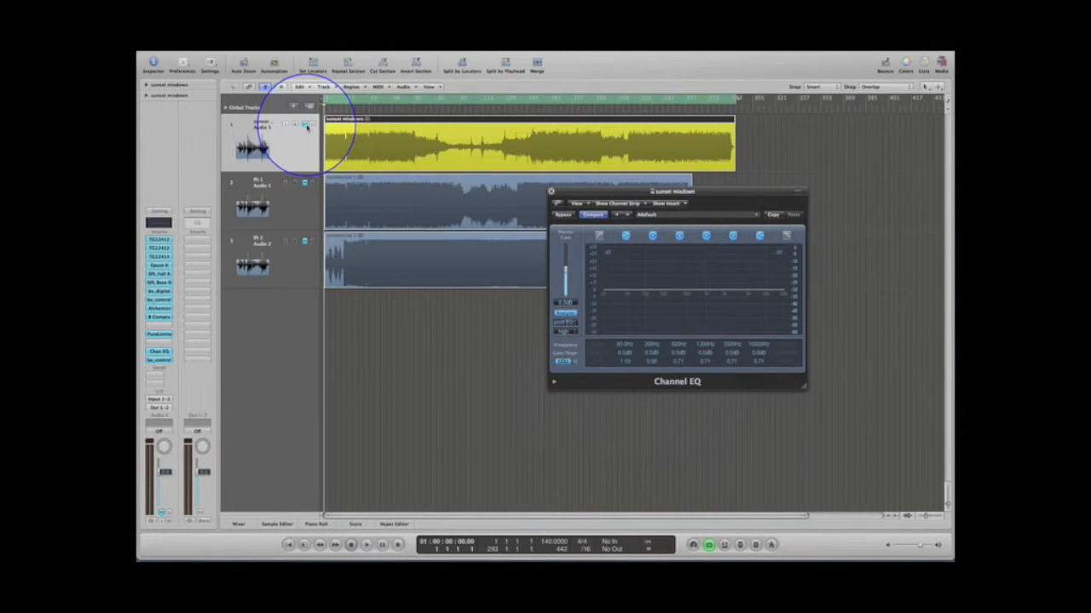
- Play the arrangement with the sunset mixdown track muted, moving playback further in to observe its Channel EQ analyzer
left_click(307, 126)
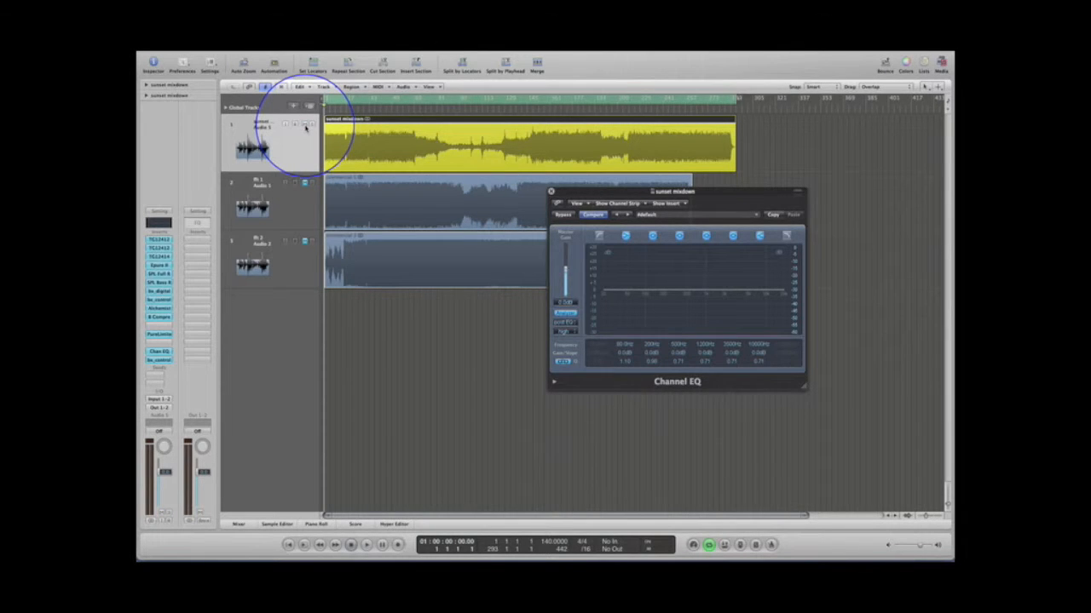
left_click(306, 126)
key("space")
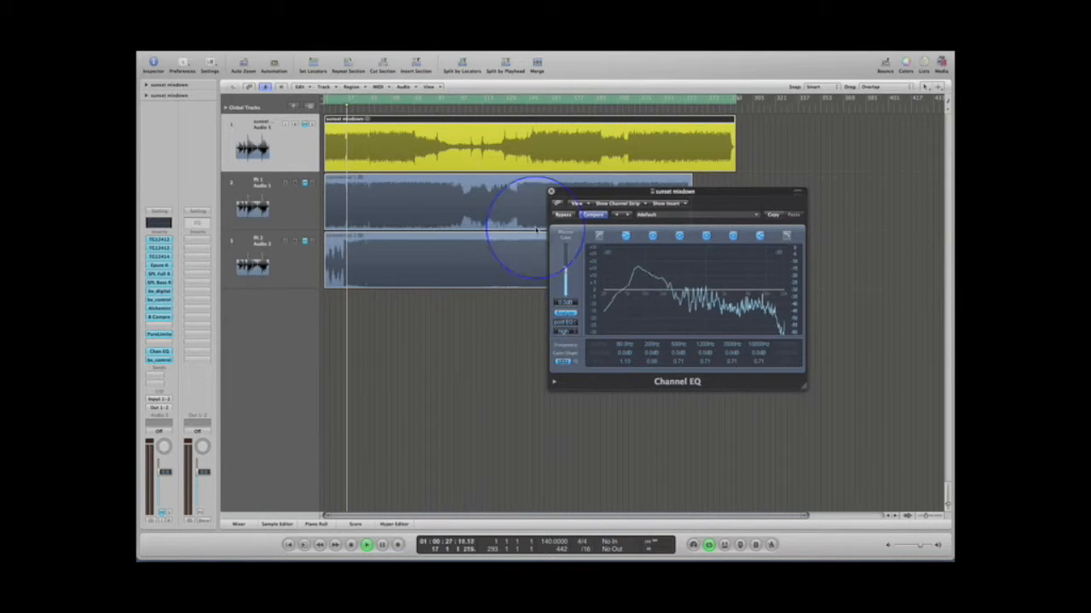
left_click(389, 108)
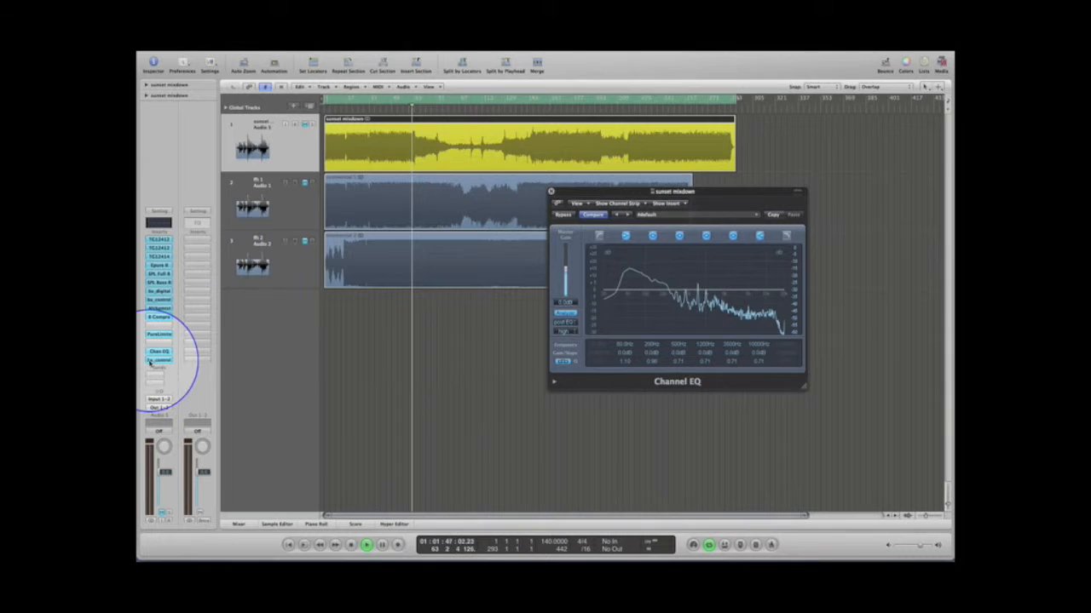
- Examine the bx_control insert's metering during playback below the Channel EQ, then close both plug-in windows and stop playback
left_click(159, 300)
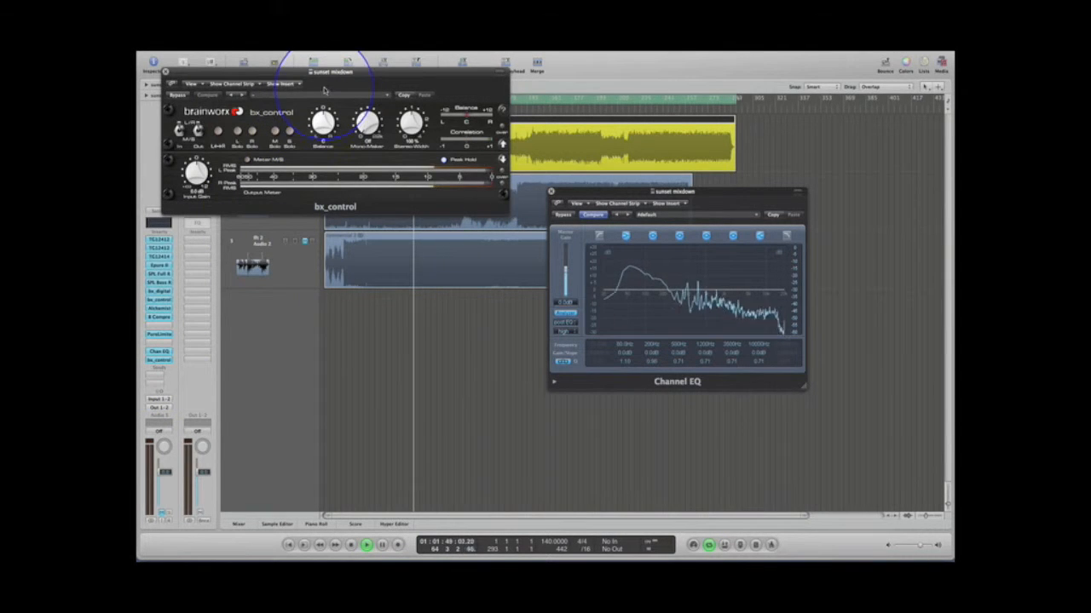
left_click_drag(347, 71, 646, 351)
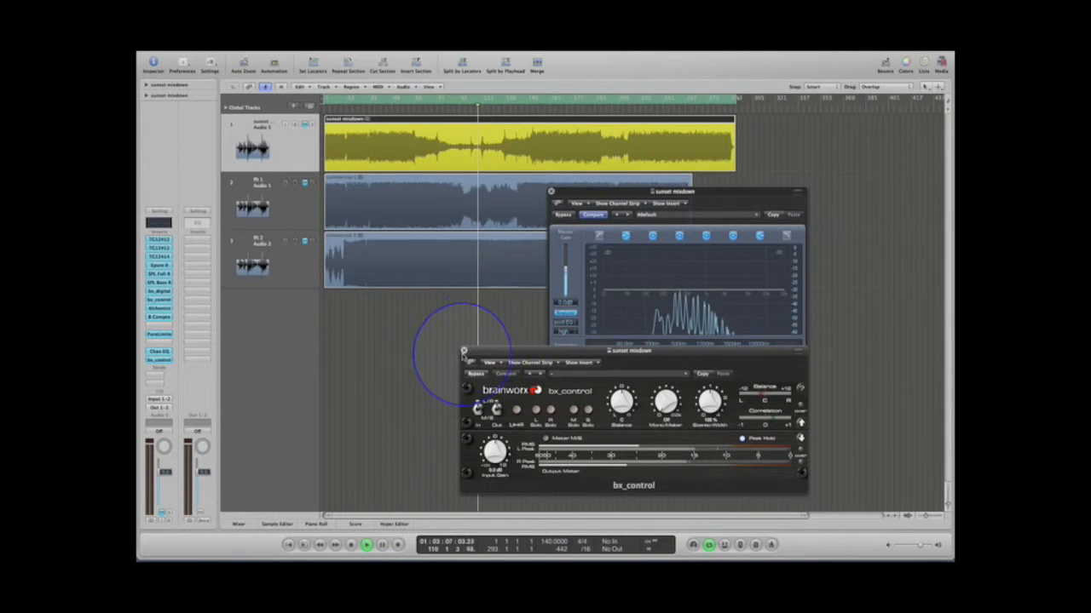
left_click(463, 350)
left_click(550, 192)
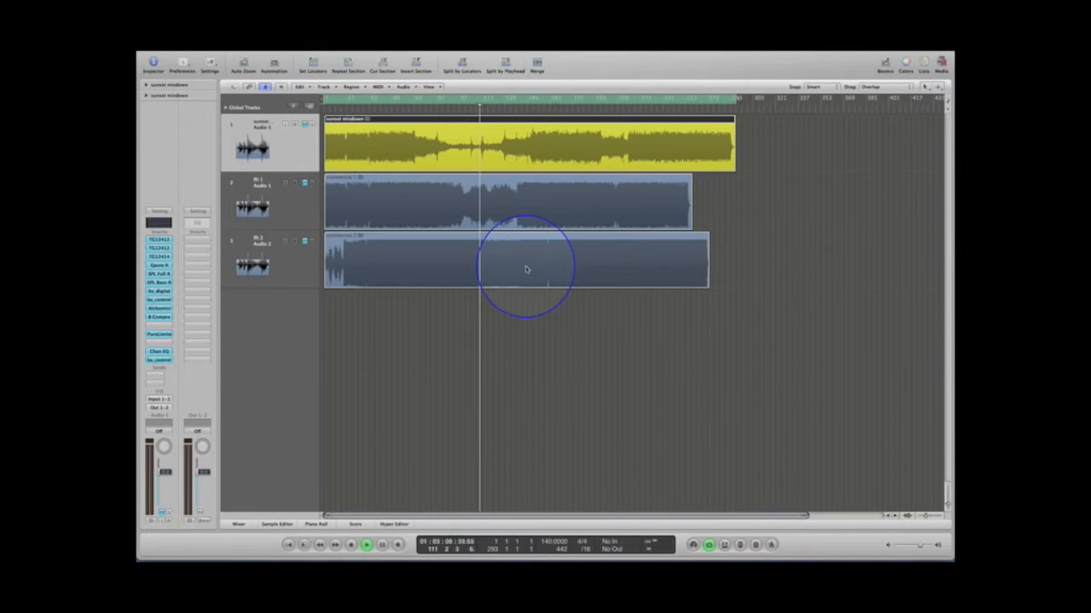
key("space")
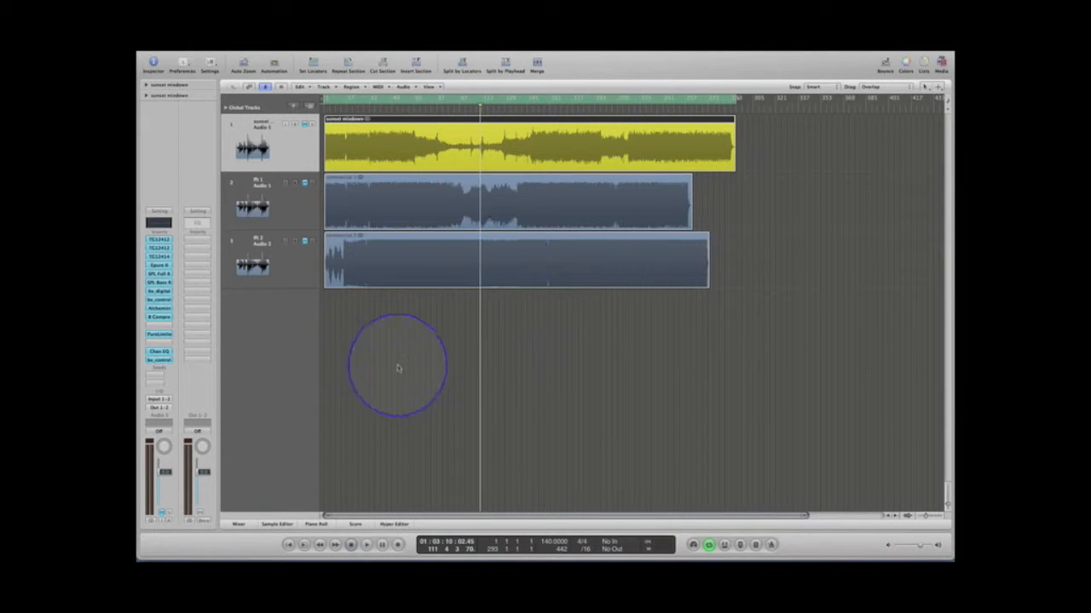
- Play the unmuted sunset mixdown track from the beginning of the song and lower the system volume
left_click(290, 546)
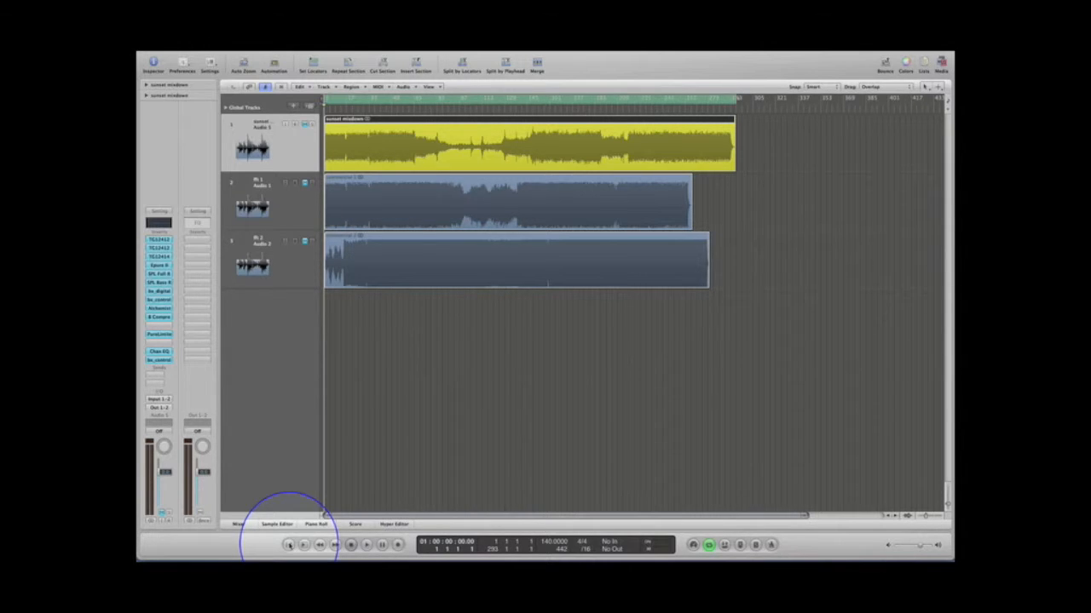
left_click(305, 125)
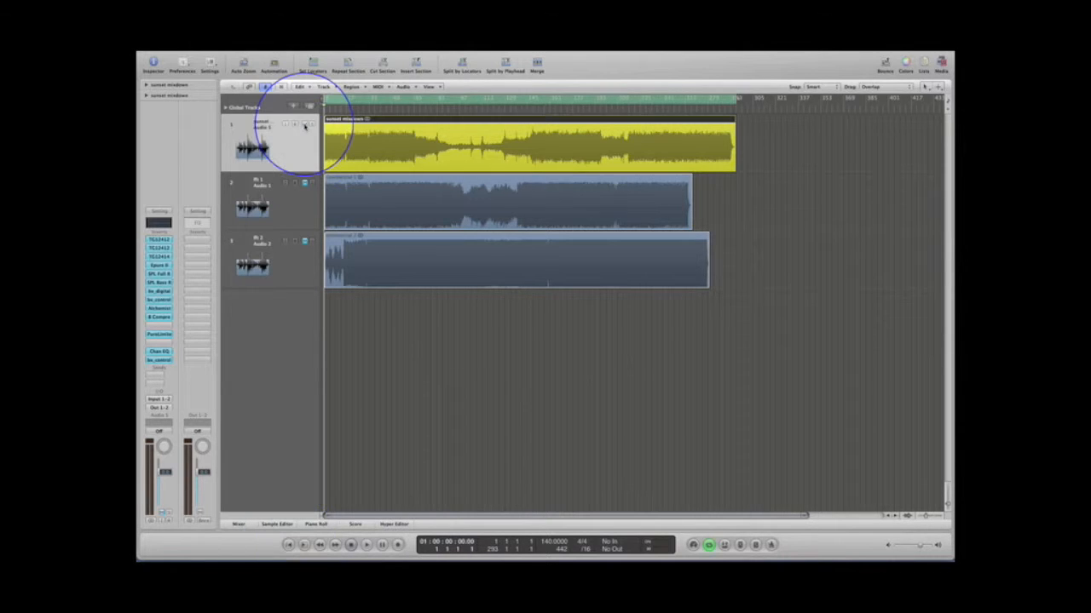
key("space")
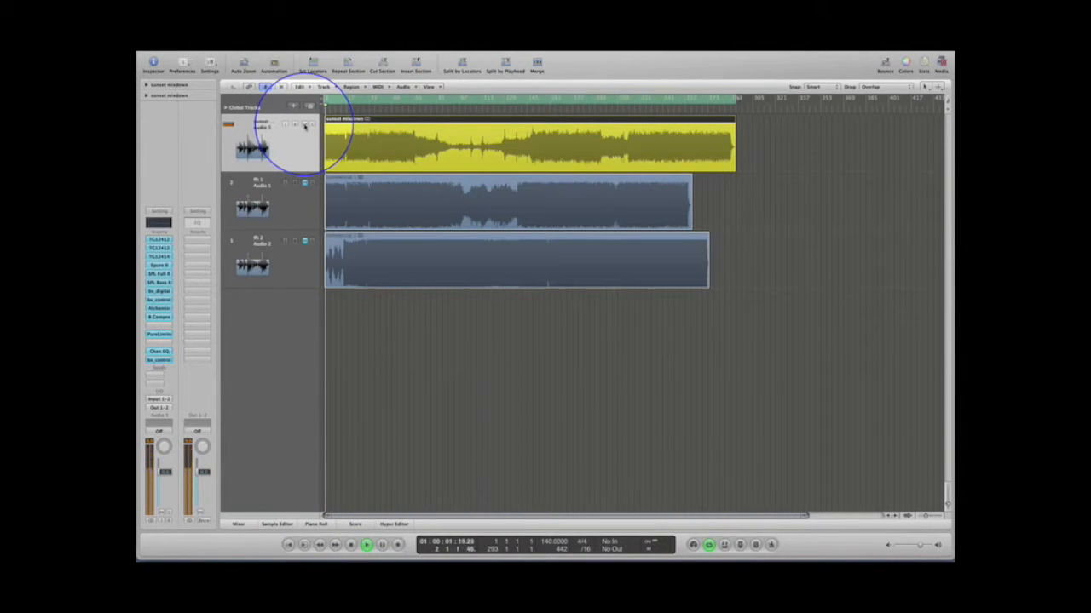
key("XF86AudioLowerVolume")
key("XF86AudioLowerVolume")
key("XF86AudioLowerVolume")
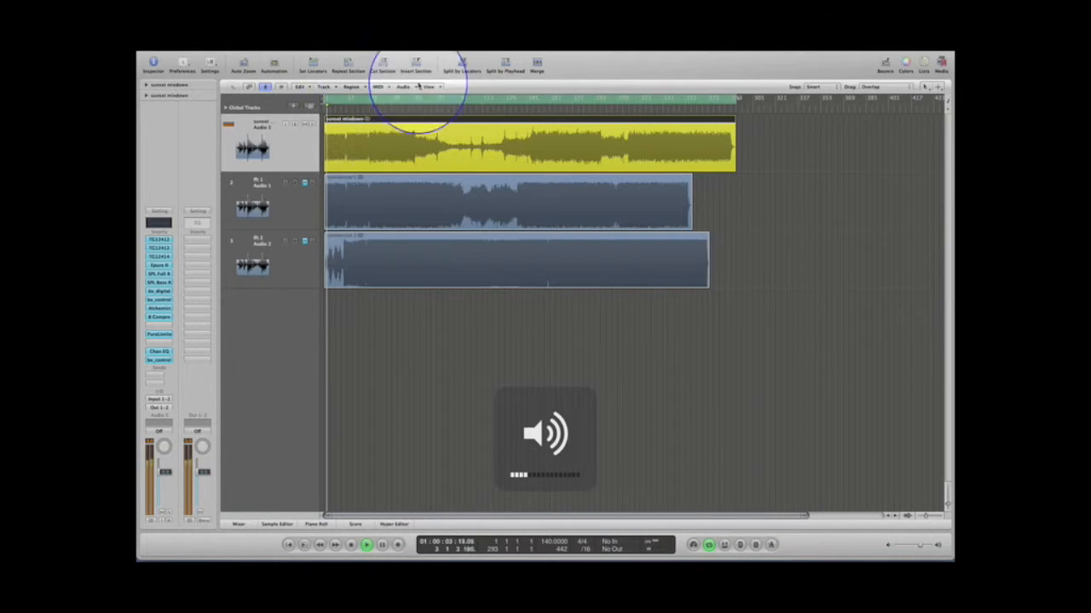
- Continue listening to the sunset mixdown from about bar 42 while fine-tuning the system volume
left_click(382, 109)
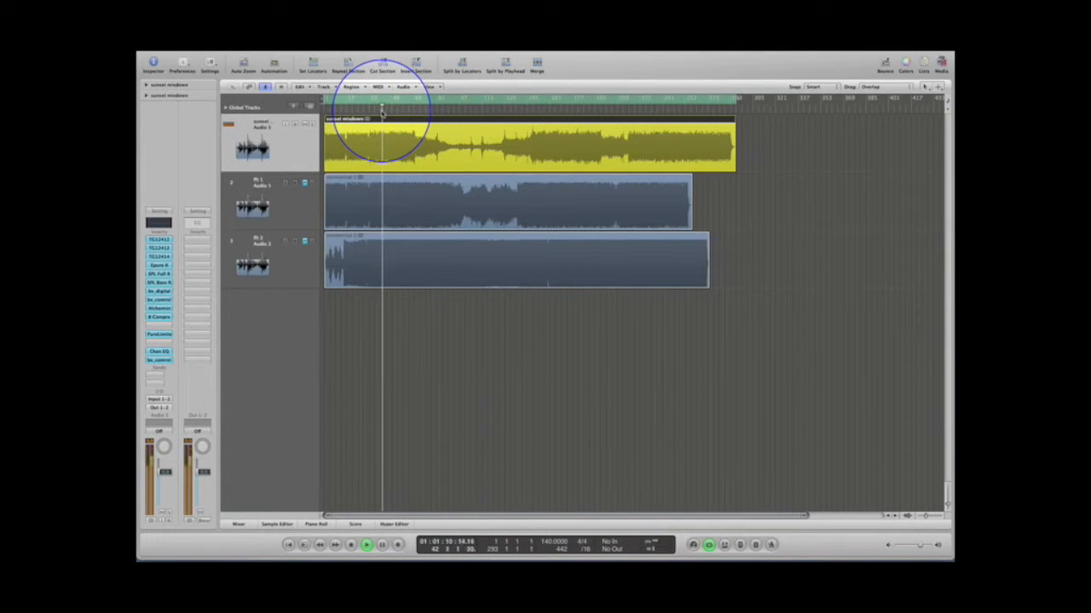
key("XF86AudioRaiseVolume")
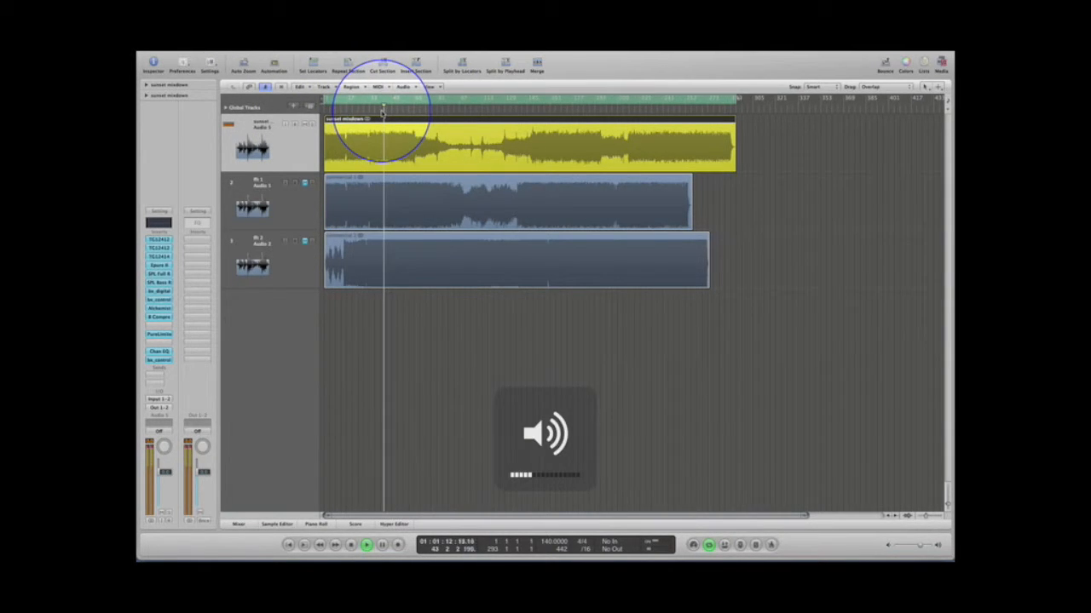
key("XF86AudioLowerVolume")
key("XF86AudioLowerVolume")
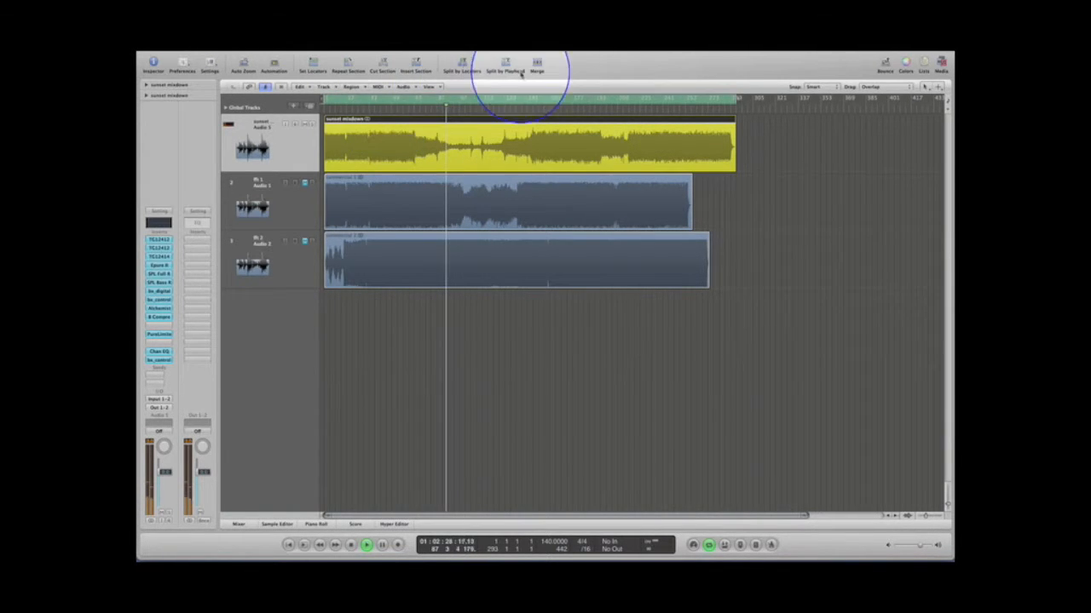
- Listen to the sunset mixdown from about bar 158 at a slightly higher volume, then stop and return to the start
left_click(546, 111)
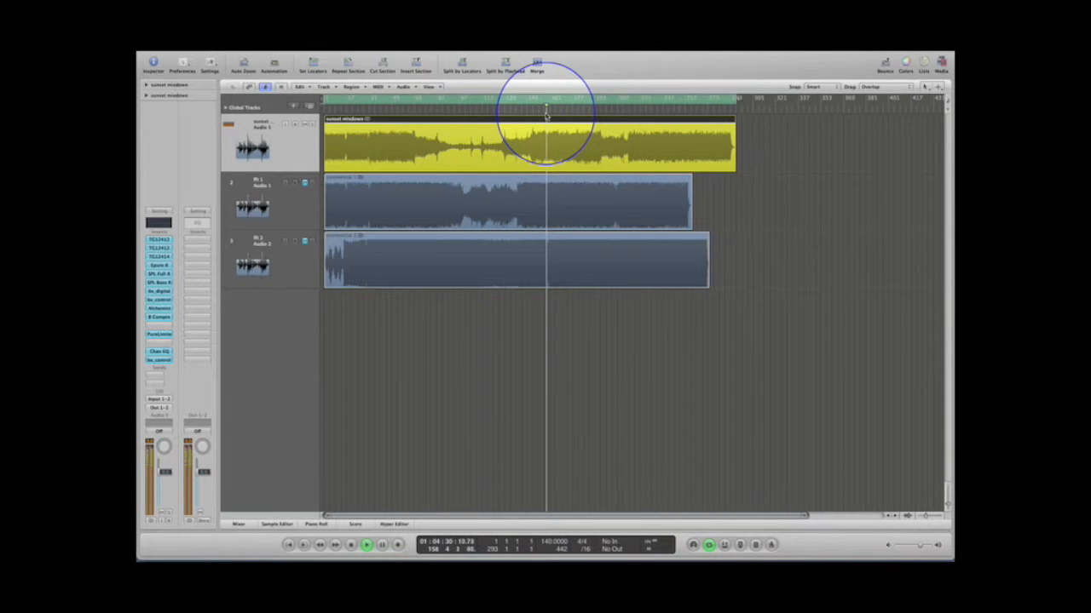
key("XF86AudioRaiseVolume")
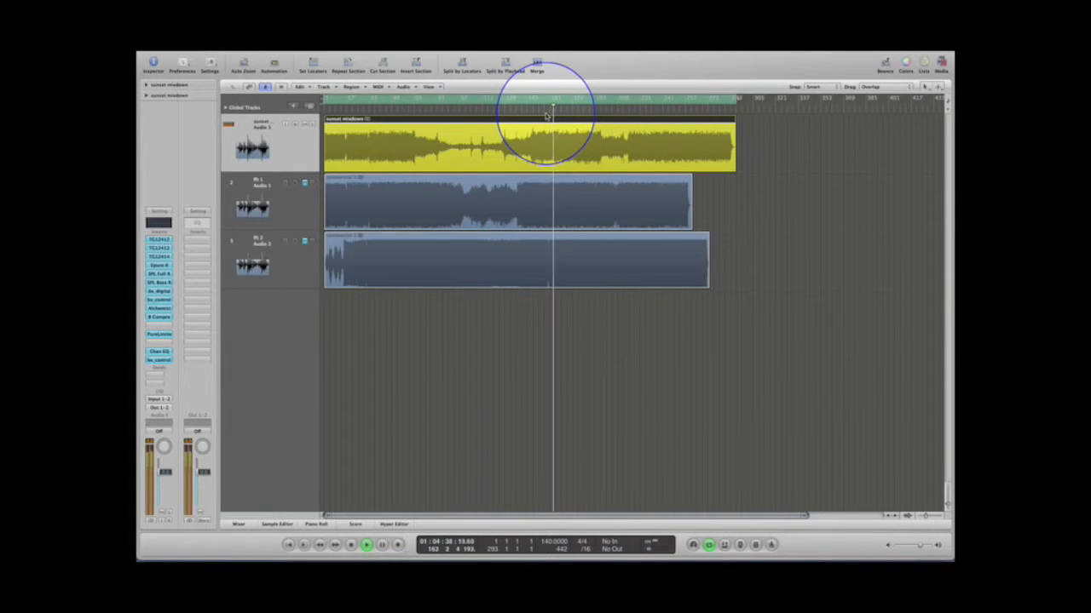
left_click(547, 117)
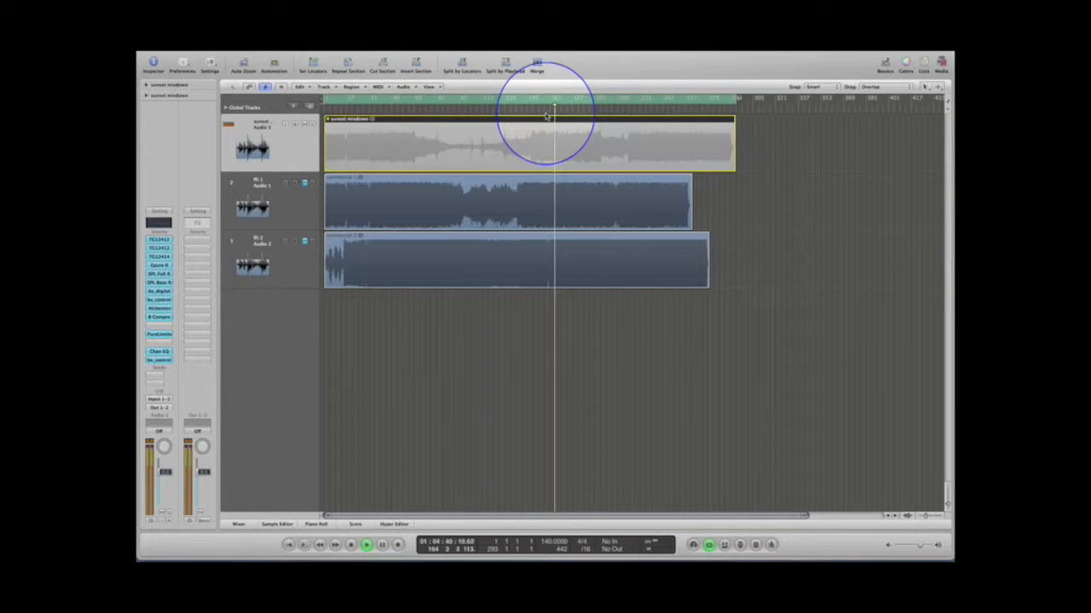
left_click(332, 122)
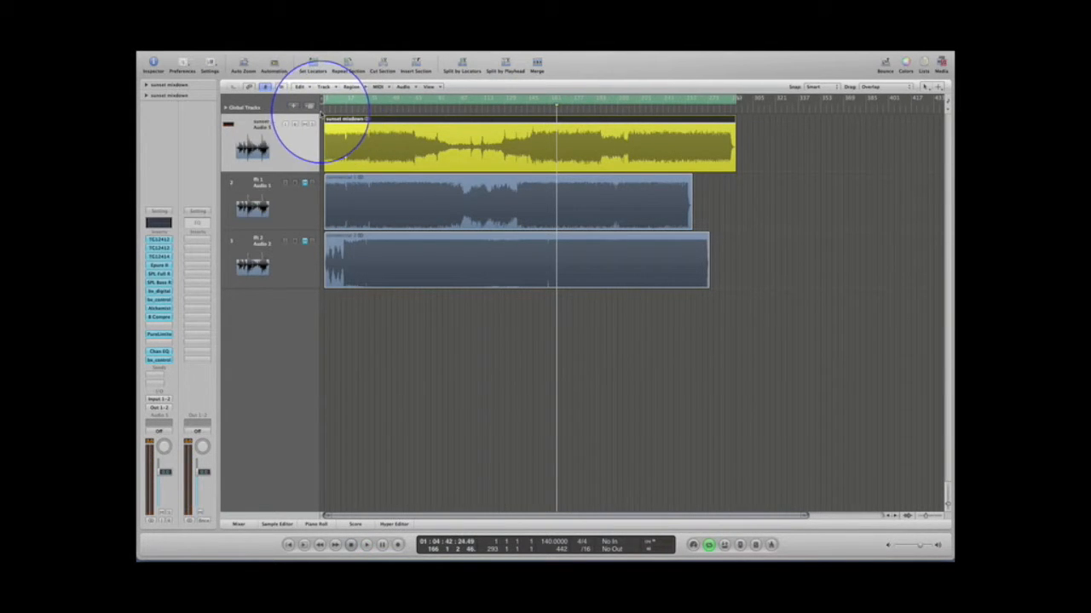
key("space")
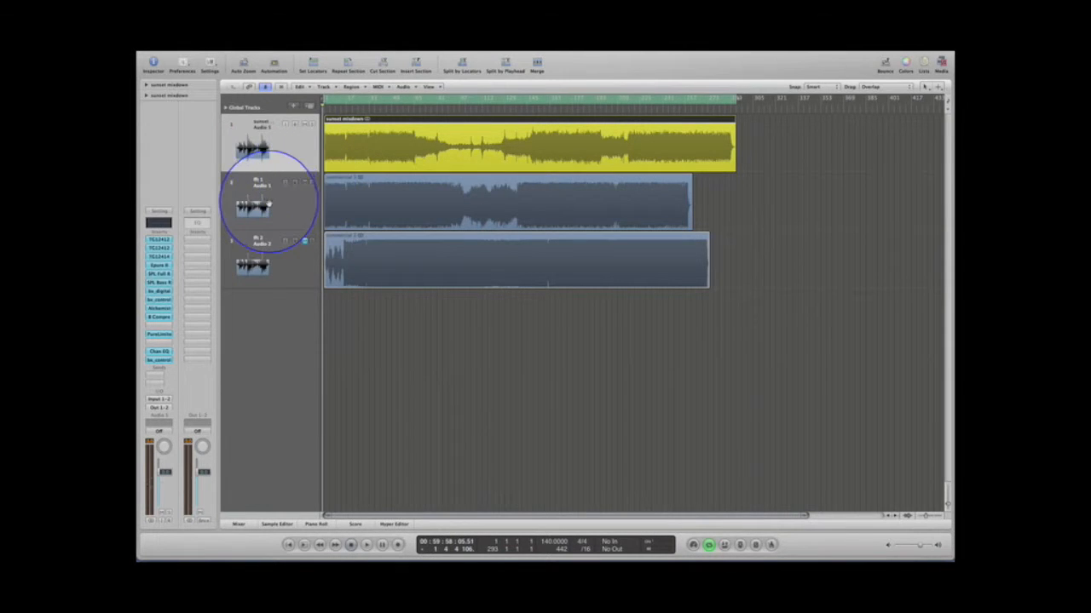
- Open the commercial 1 track's Channel EQ and run playback with the commercial 1 and sunset mixdown tracks muted
left_click(268, 202)
left_click(305, 182)
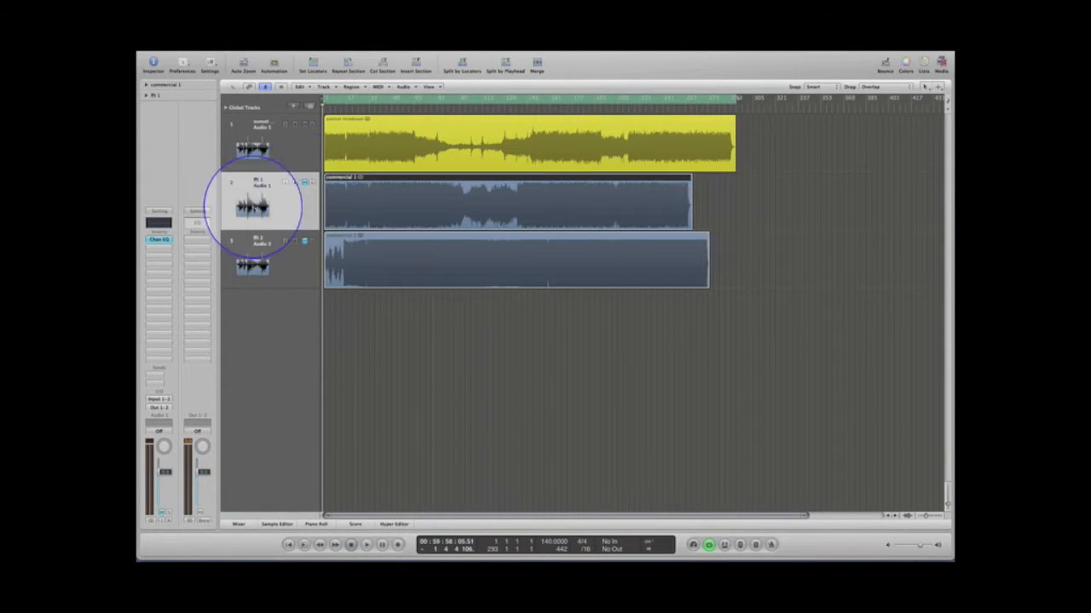
left_click(160, 241)
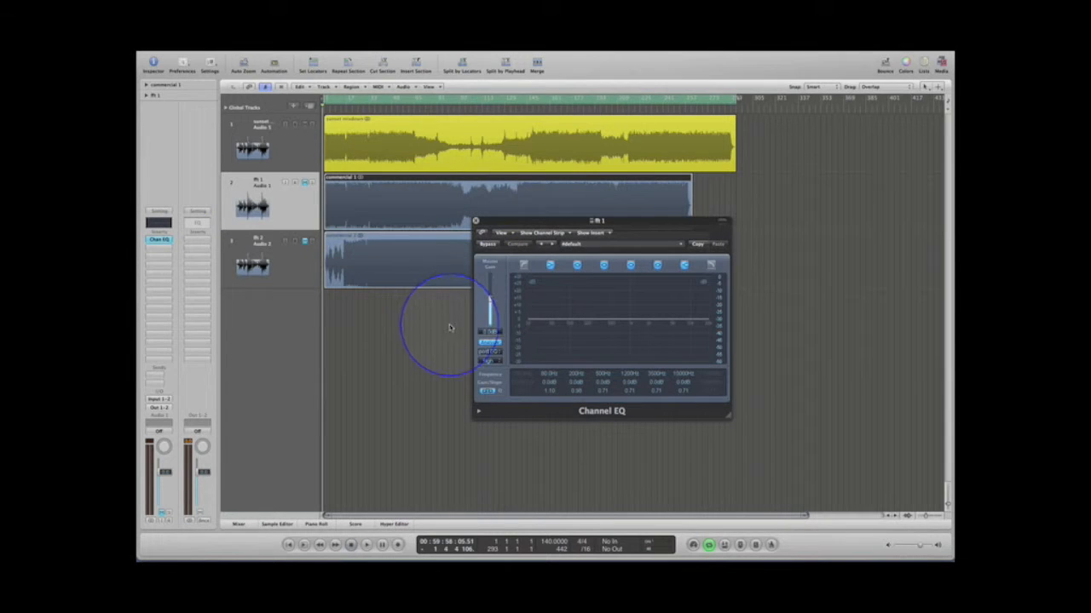
key("space")
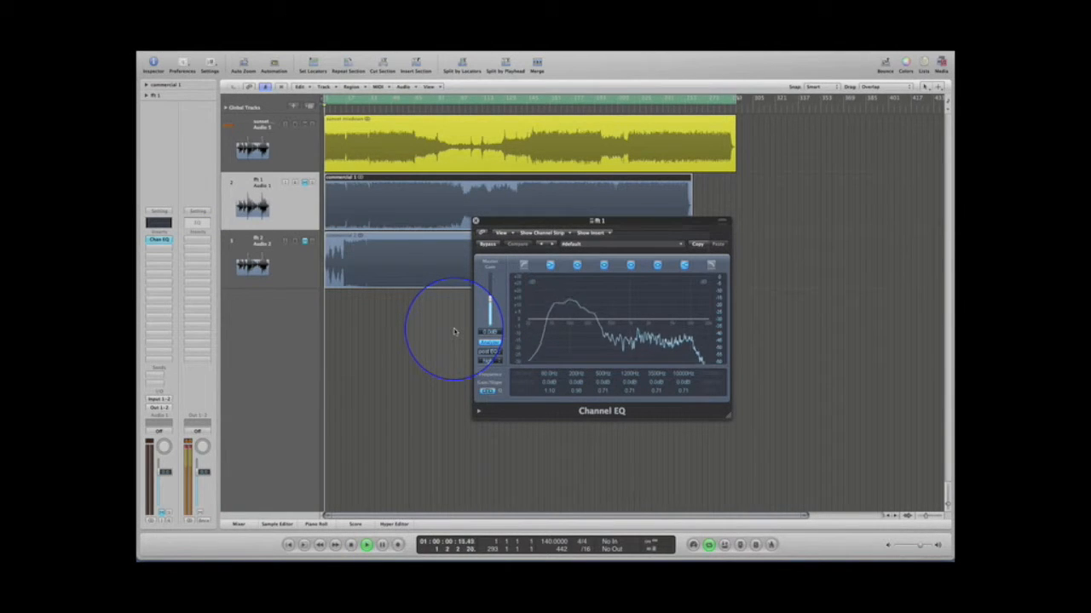
left_click(303, 119)
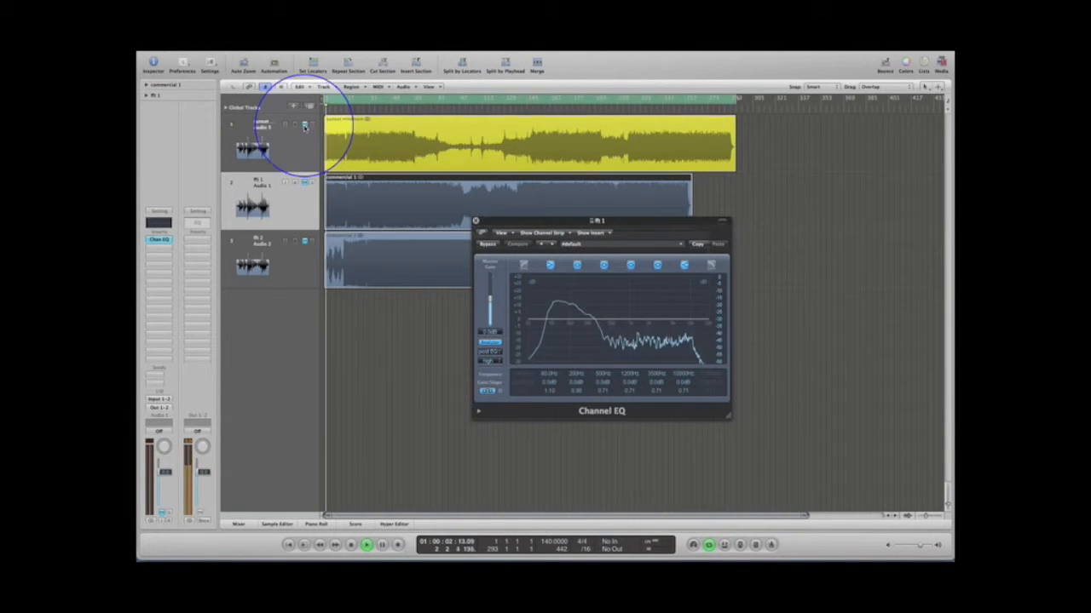
- Open the commercial 2 track's Channel EQ and arrange both commercial tracks' EQ windows side by side below the tracks
left_click(265, 267)
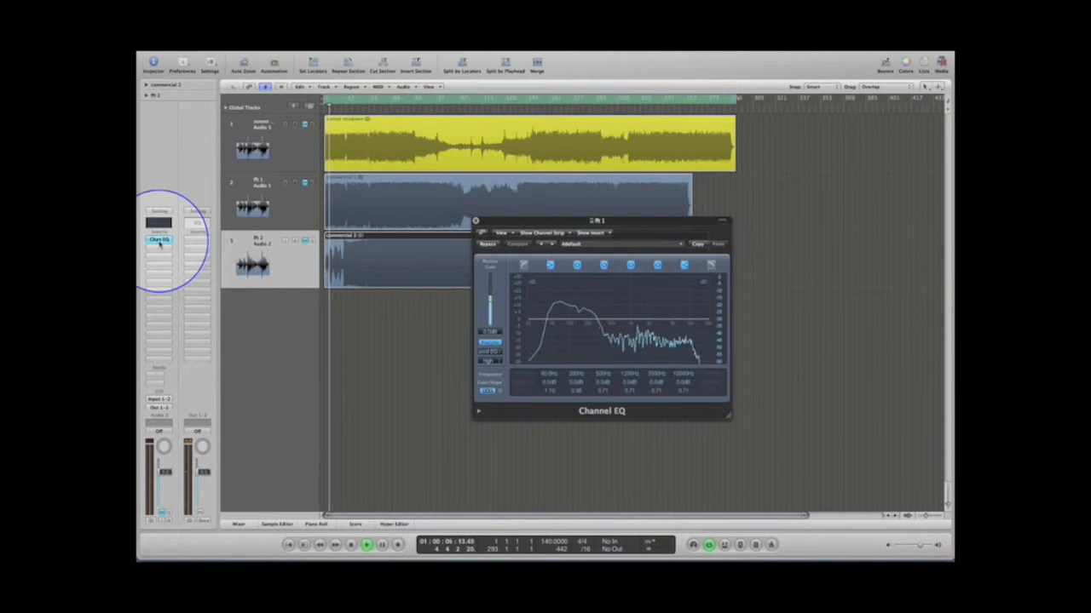
left_click(158, 241)
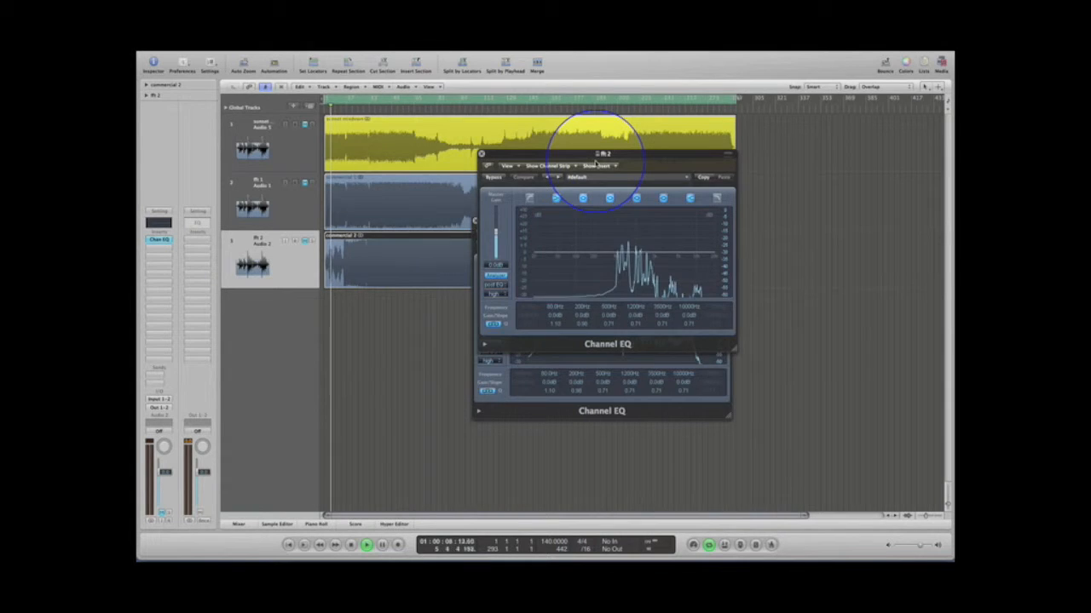
left_click_drag(595, 154, 796, 299)
left_click_drag(645, 223, 576, 302)
- Set the cycle range to bars 153–185 and place the sunset mixdown track's Channel EQ above the other two EQs
left_click_drag(538, 100, 581, 100)
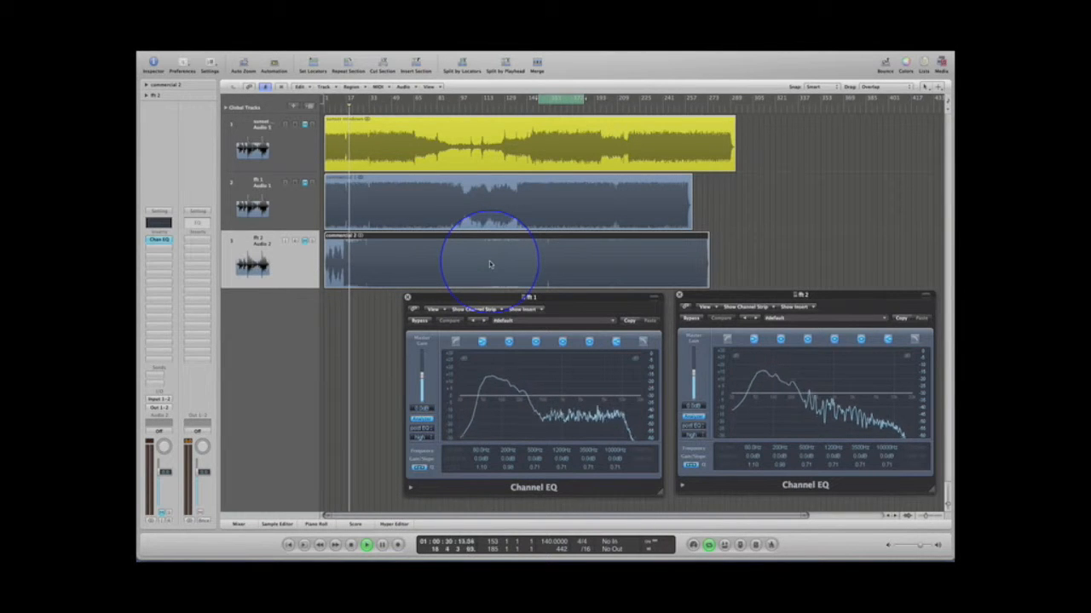
left_click(288, 145)
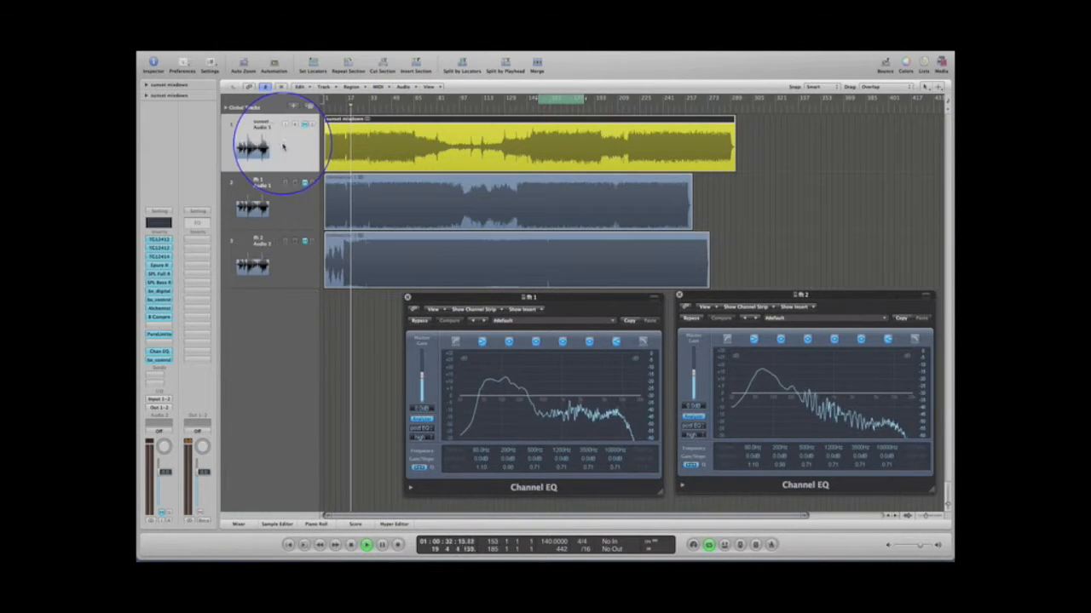
left_click(158, 352)
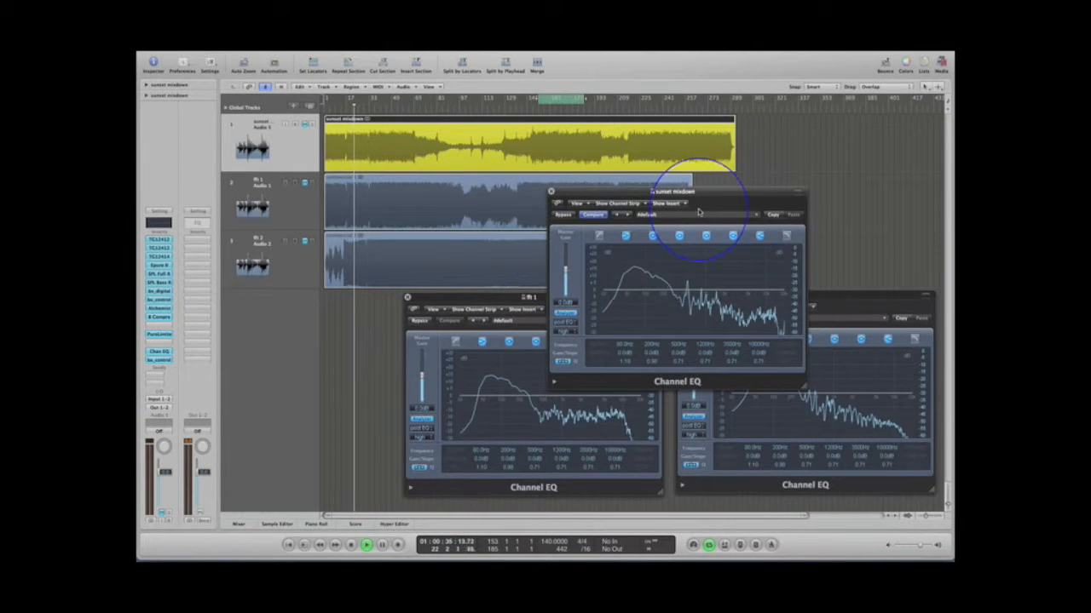
left_click_drag(714, 195, 809, 69)
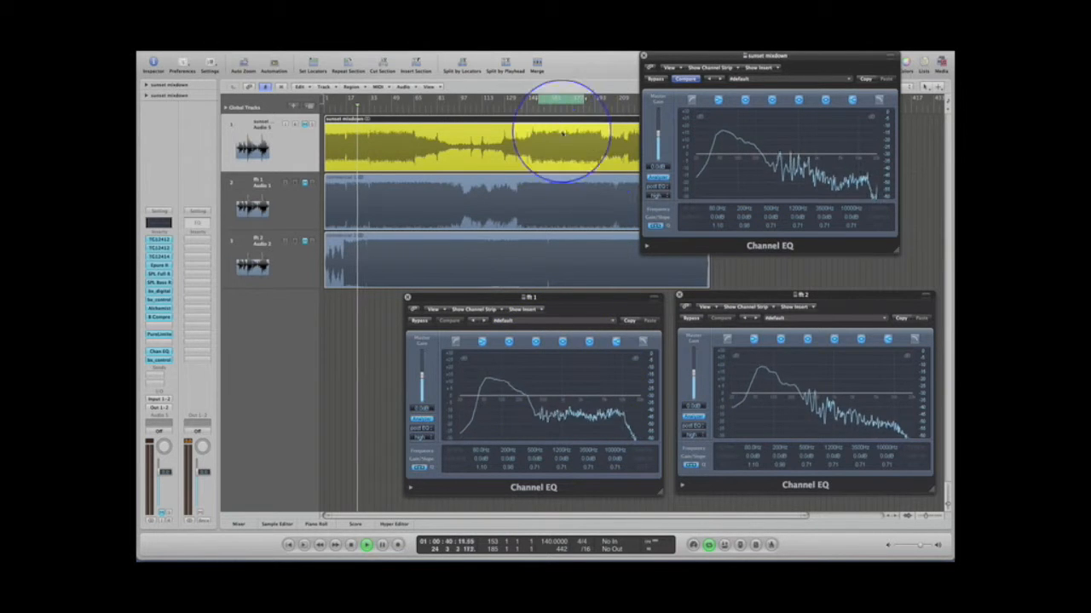
- Play the cycled section and compare the spectrum curves of the sunset mixdown with both commercial tracks
left_click(544, 101)
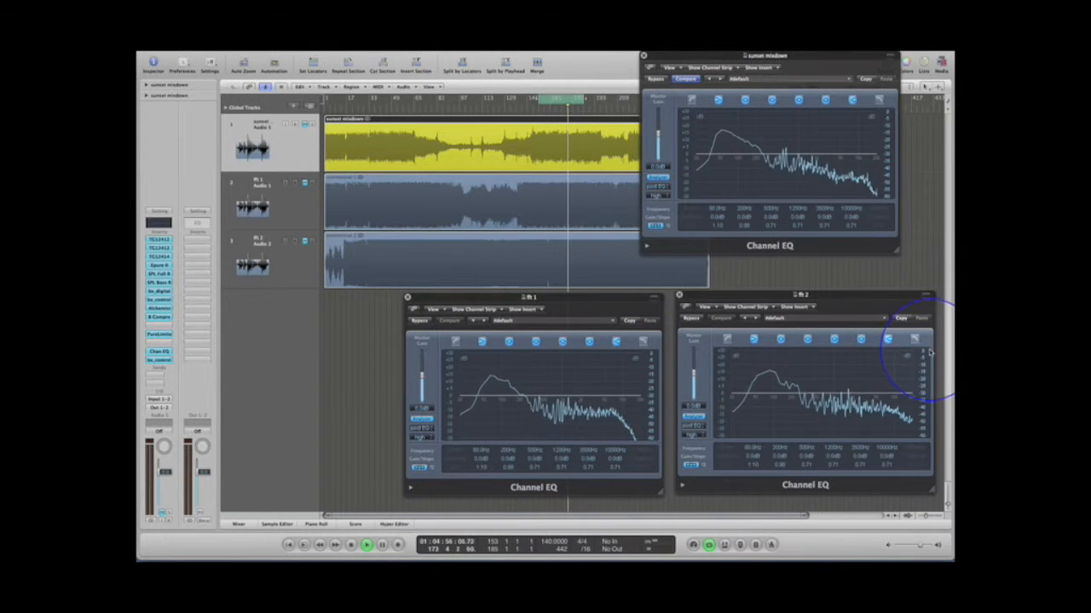
mouse_move(652, 393)
left_mouse_down()
mouse_move(651, 358)
mouse_move(652, 392)
left_mouse_up()
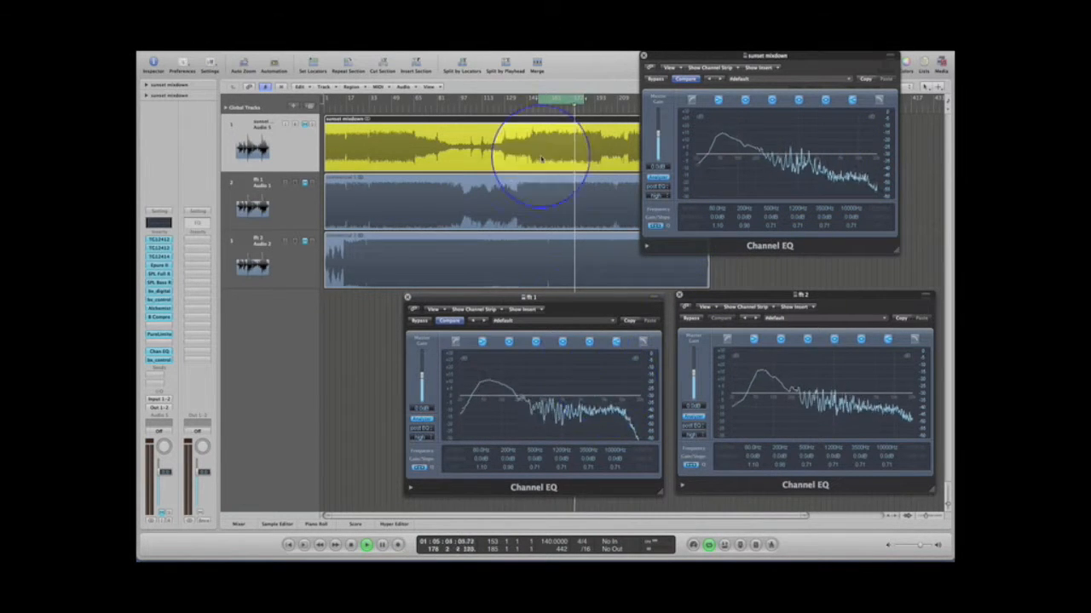
left_click(550, 111)
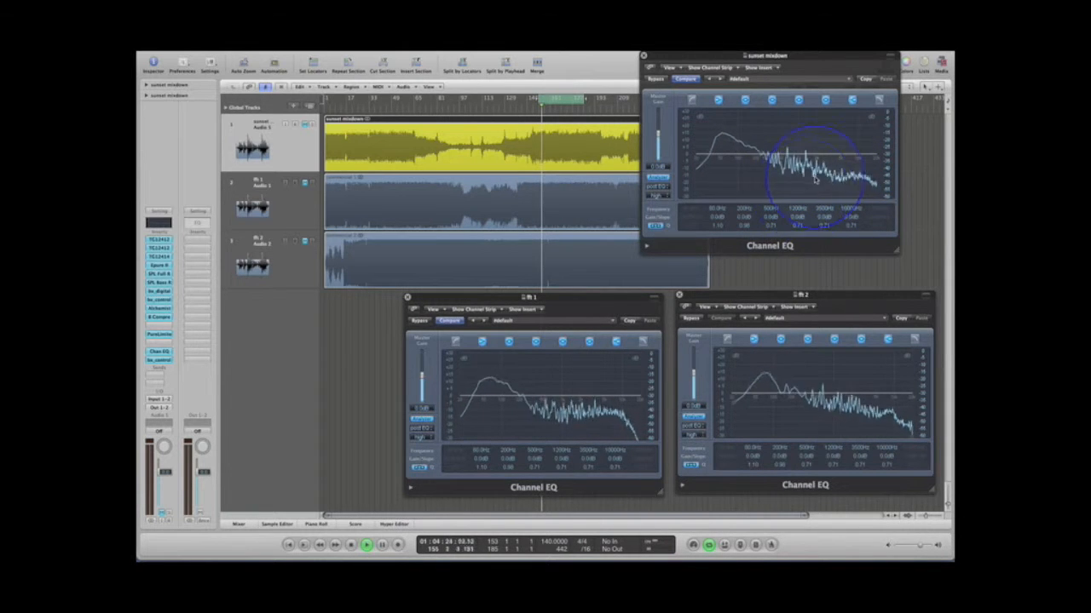
- Try a deep, wide gain cut on the 1200 Hz band of the sunset mixdown's Channel EQ
left_click_drag(798, 217, 799, 239)
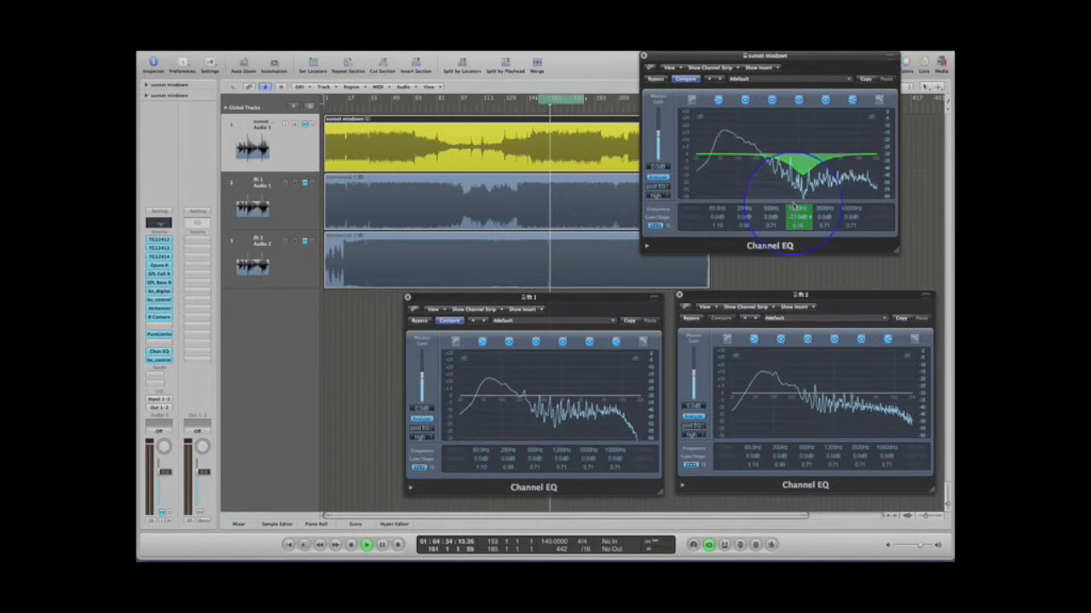
left_click_drag(793, 202, 793, 197)
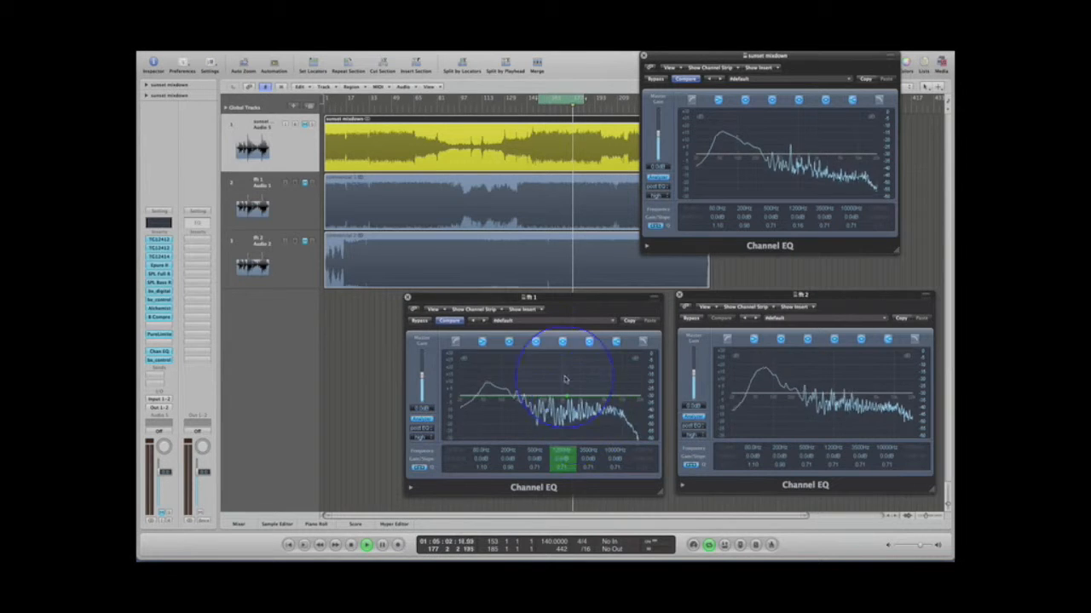
- Delete the commercial 2 track with its region, and move the commercial 1 track's Channel EQ window up near its track
left_click(277, 205)
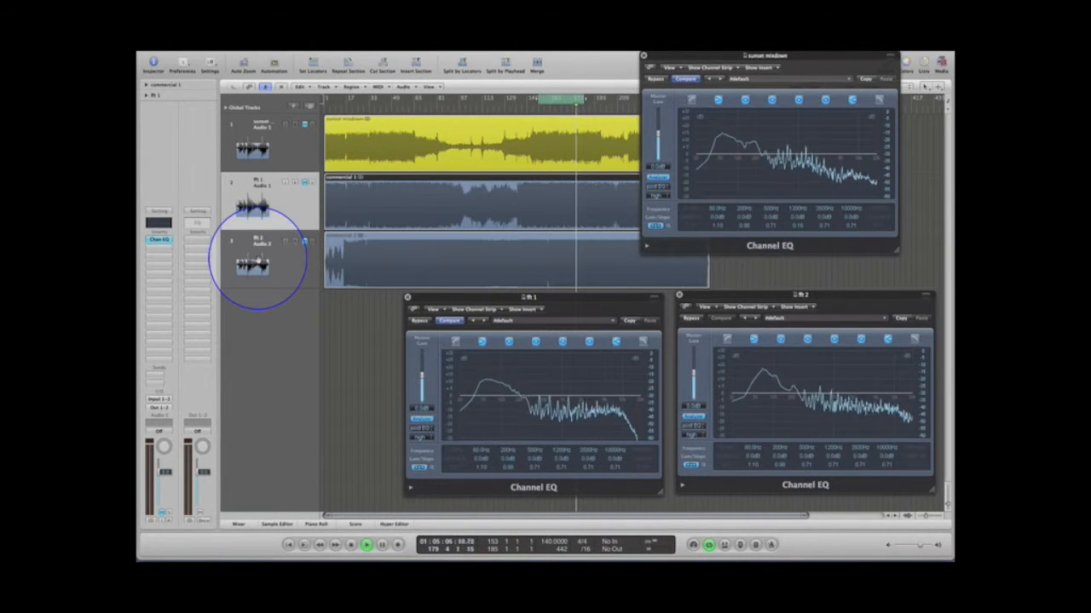
left_click(257, 261)
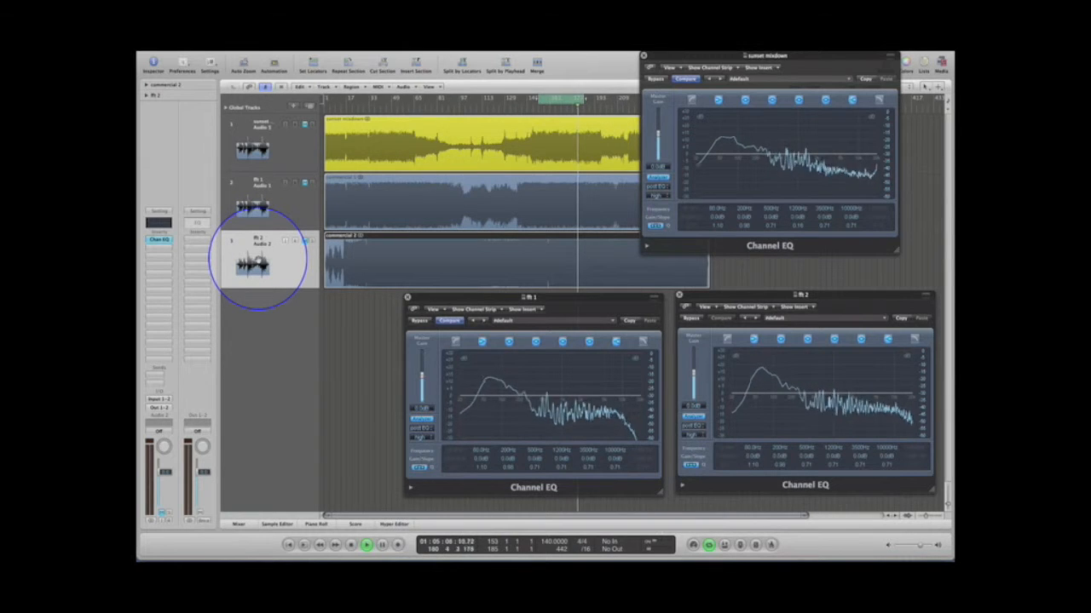
key("Delete")
key("Delete")
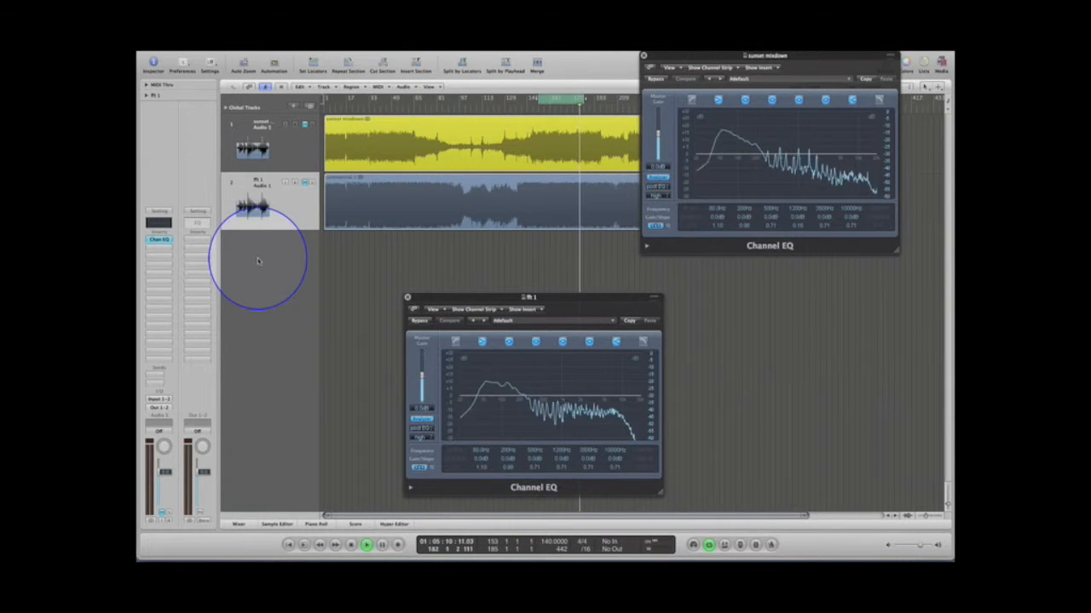
left_click(271, 213)
left_click_drag(480, 301, 412, 229)
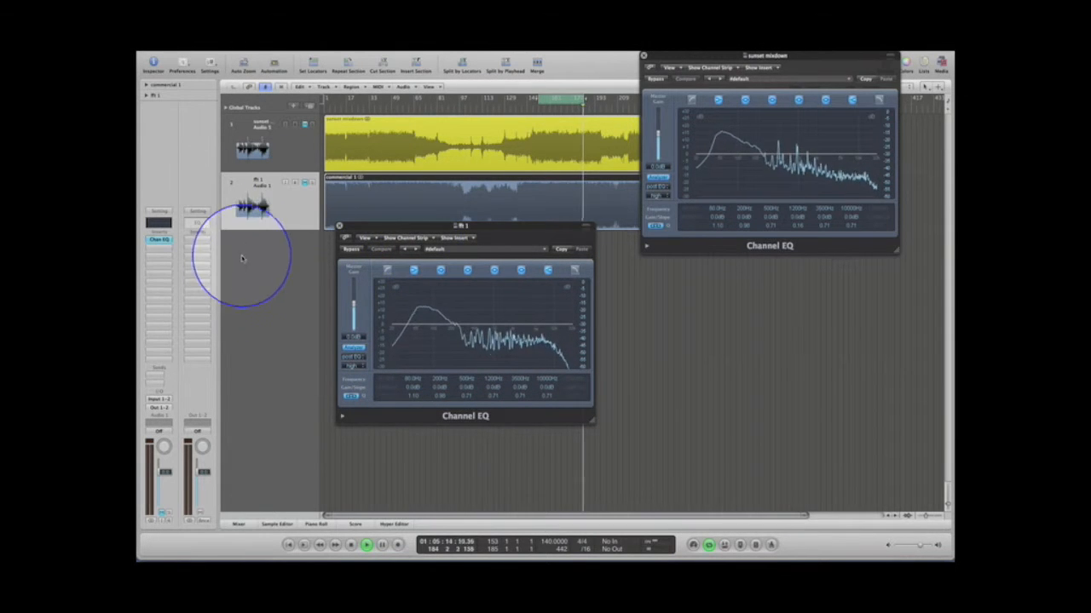
- Insert Brainworx bx_control in stereo after the Channel EQ on the commercial 1 track and place its window over the EQ's lower part
left_click(158, 247)
mouse_move(167, 363)
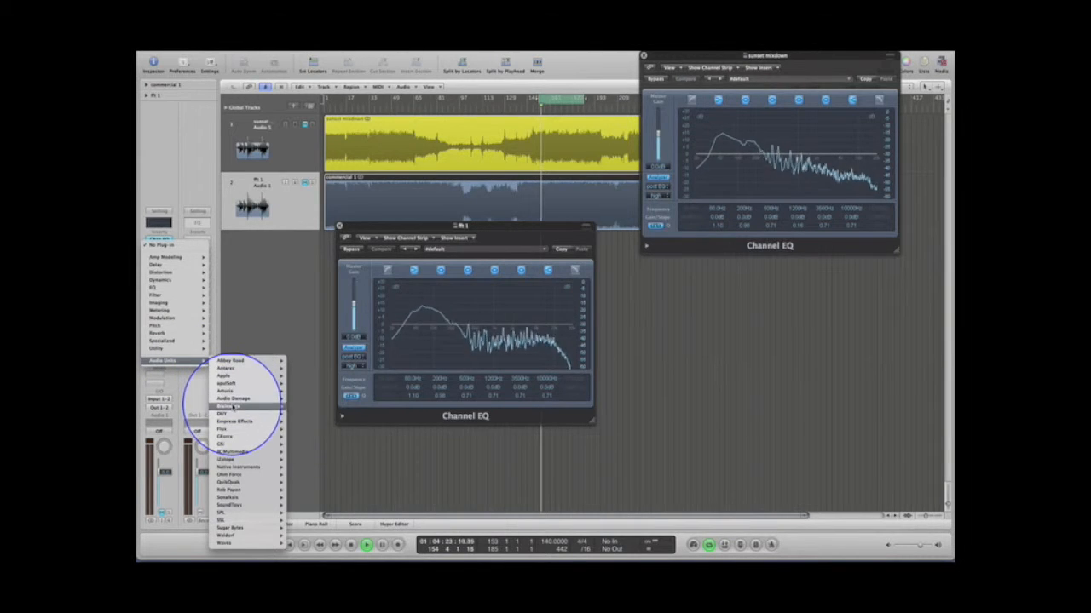
mouse_move(232, 406)
mouse_move(305, 408)
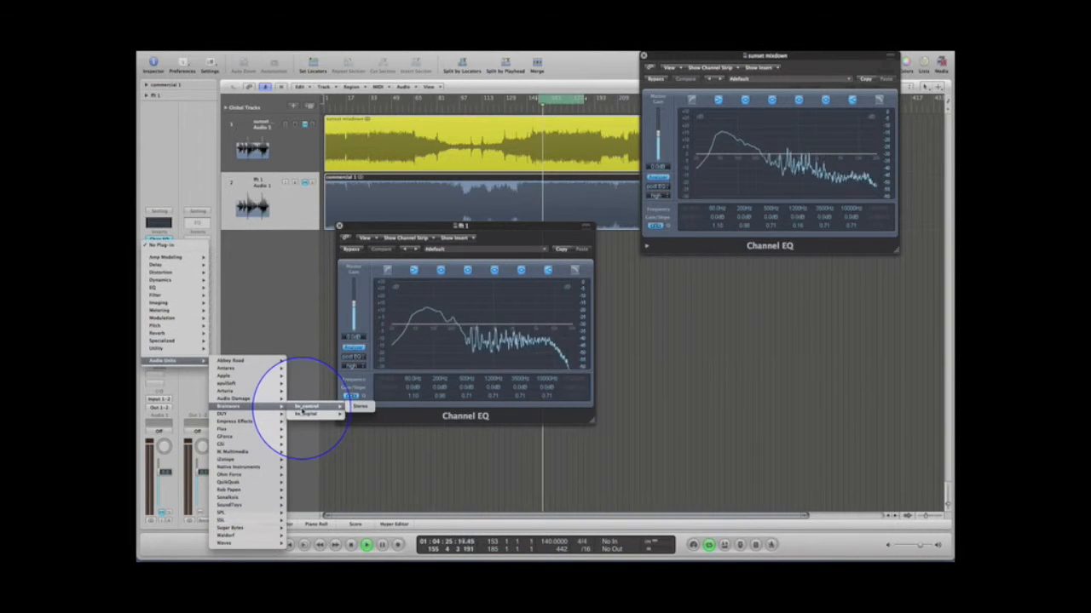
left_click(360, 407)
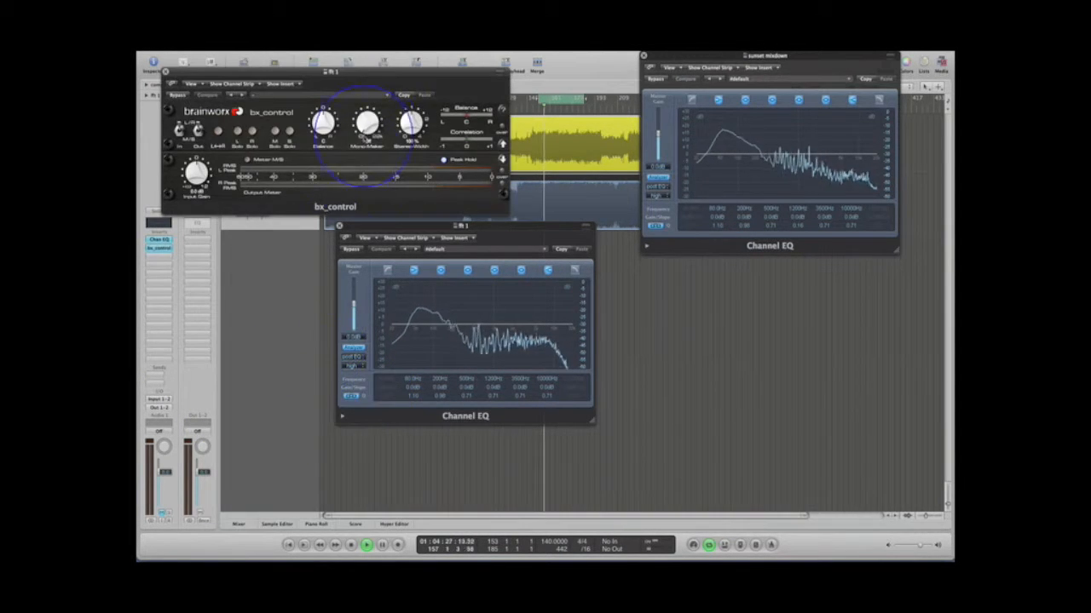
left_click_drag(366, 75, 485, 383)
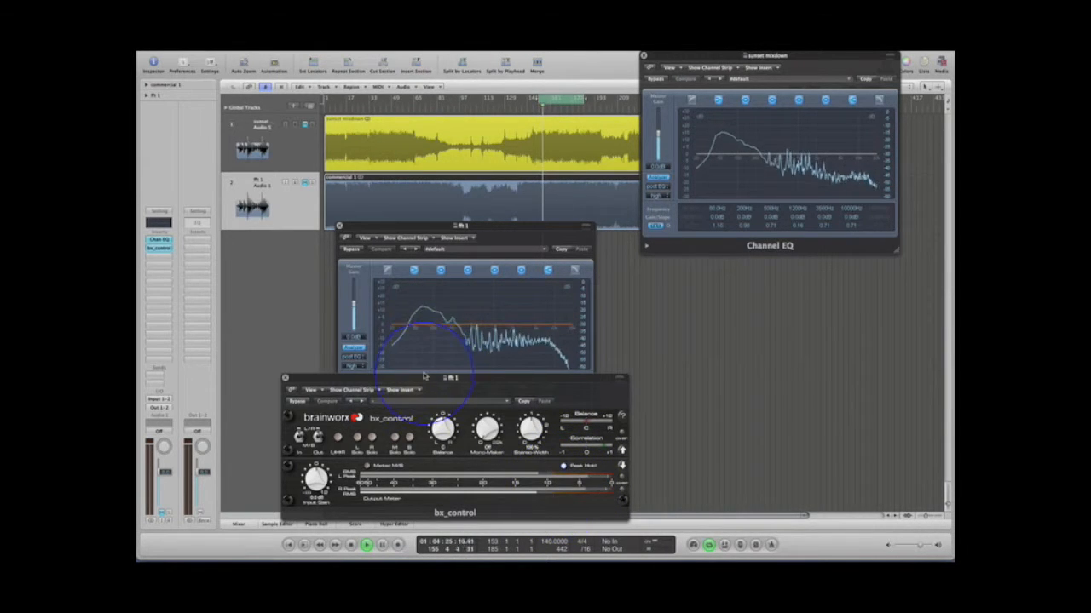
- Close the bx_control window and remove the plug-in from the commercial 1 track
left_click(285, 378)
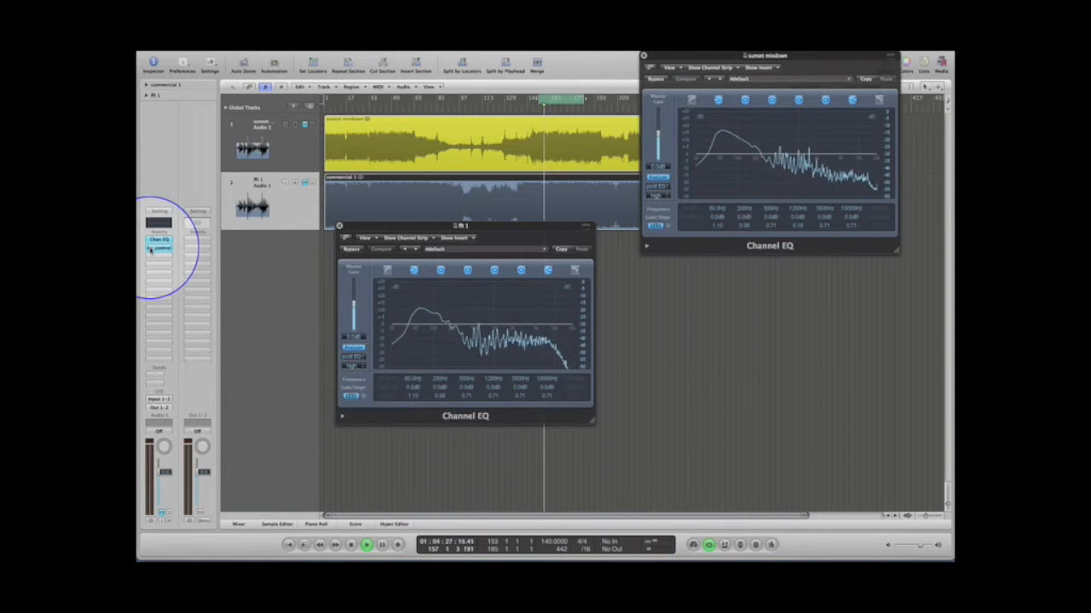
left_click(159, 248)
left_click(163, 261)
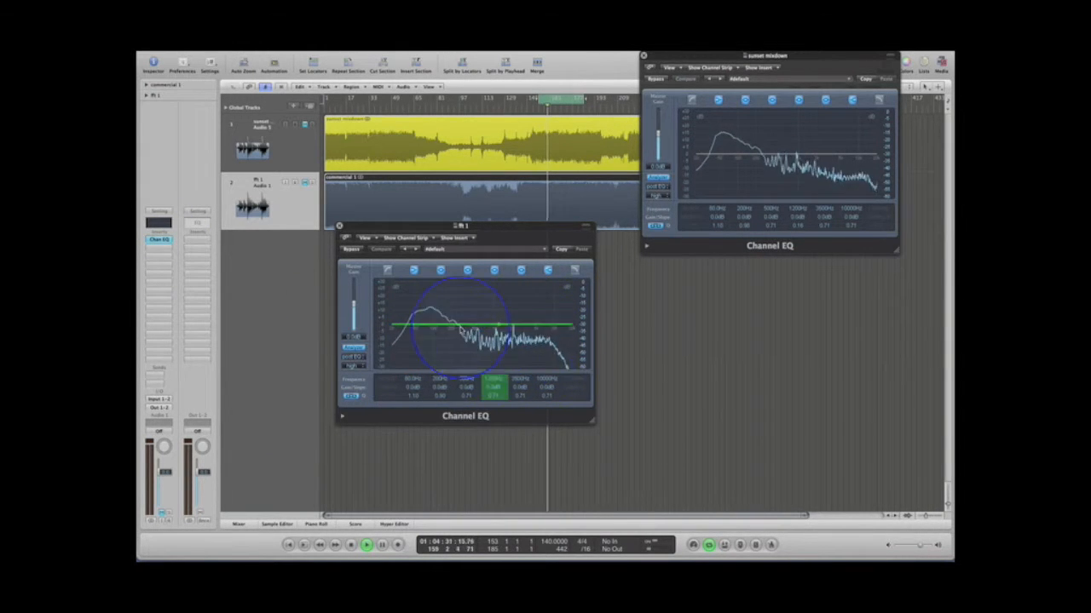
- Stack the Channel EQ windows beside the tracks, with the sunset mixdown's EQ directly above the commercial 1 EQ
left_click_drag(486, 238, 826, 334)
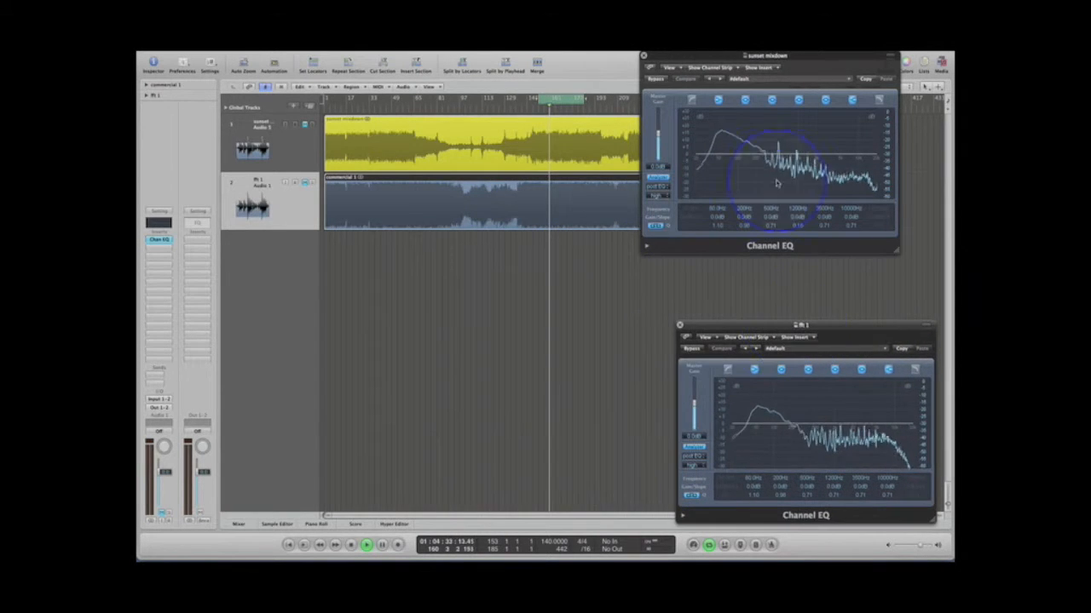
left_click(794, 75)
left_click_drag(794, 75, 816, 116)
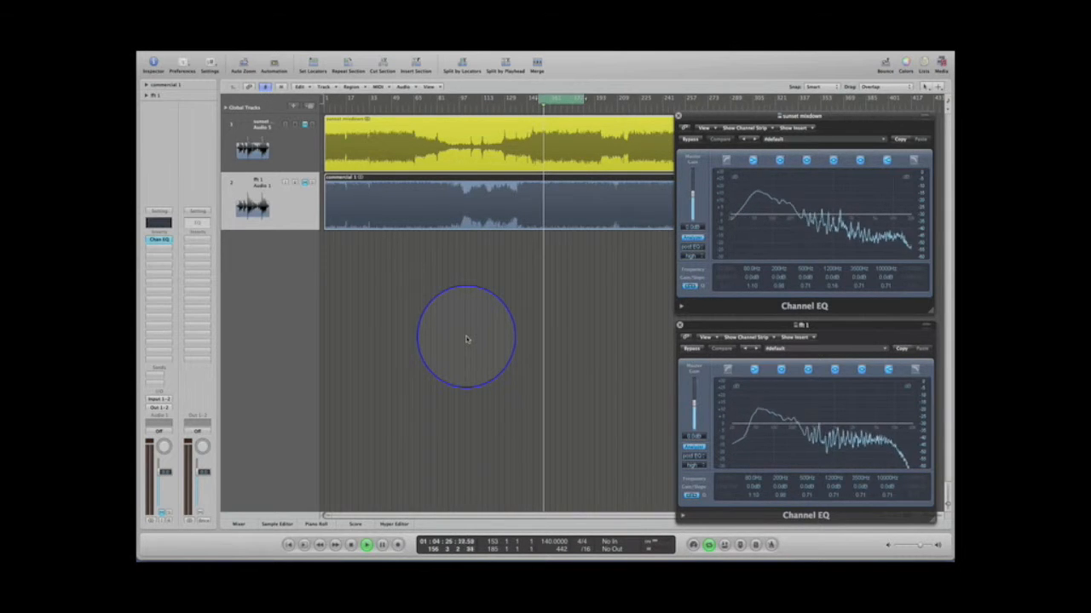
- Check the level and correlation meters in the sunset mixdown's final bx_control, then close the plug-in window
left_click(271, 137)
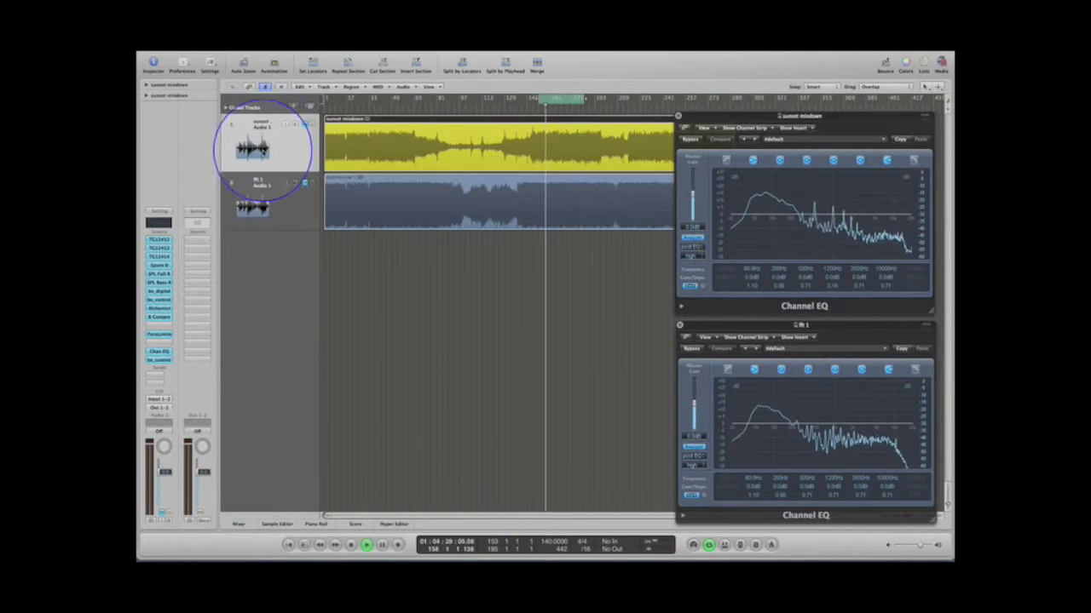
left_click(158, 360)
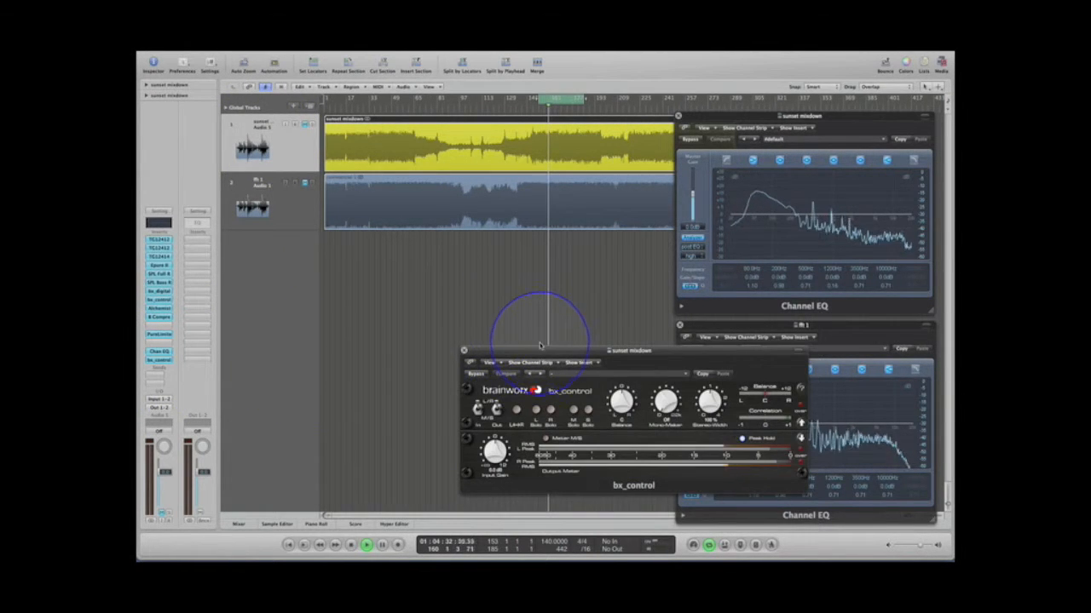
left_click_drag(543, 351, 407, 239)
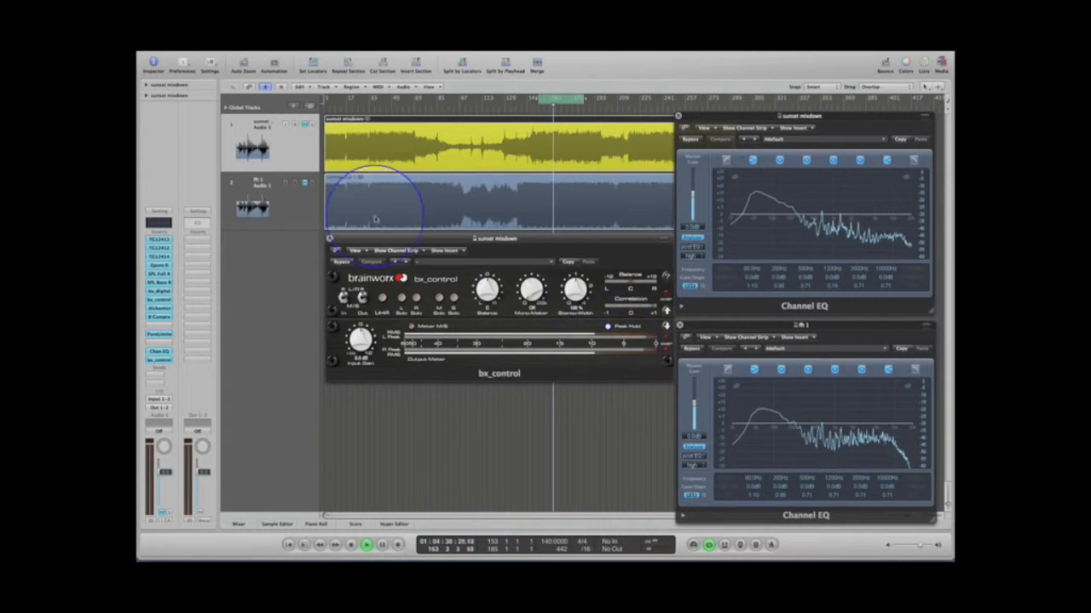
left_click(330, 240)
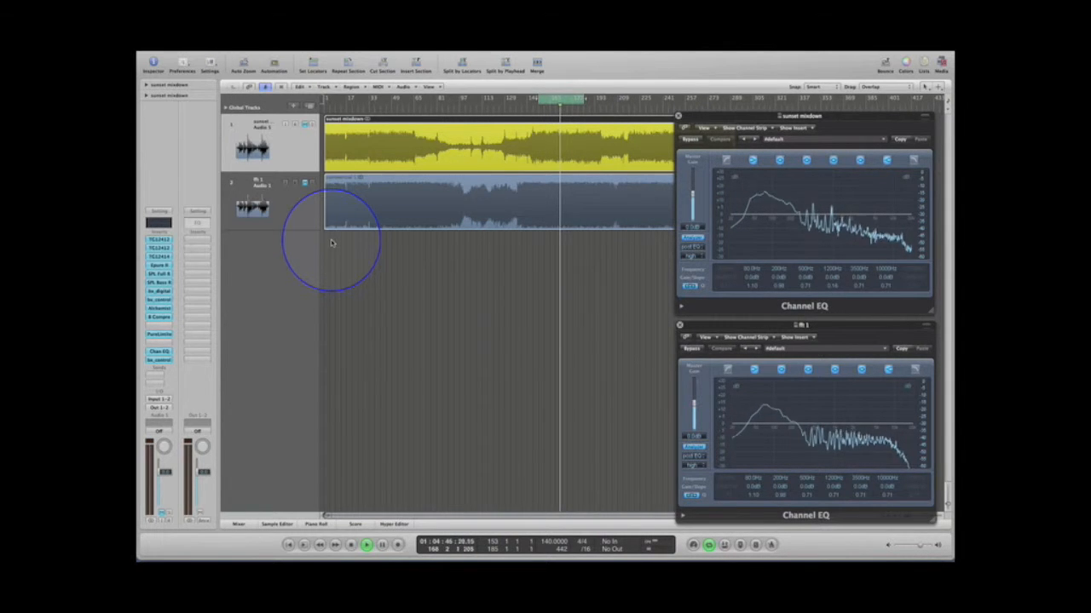
- Open the sunset mixdown's first TG12412 tone EQ below the tracks and unmute the track
left_click(159, 240)
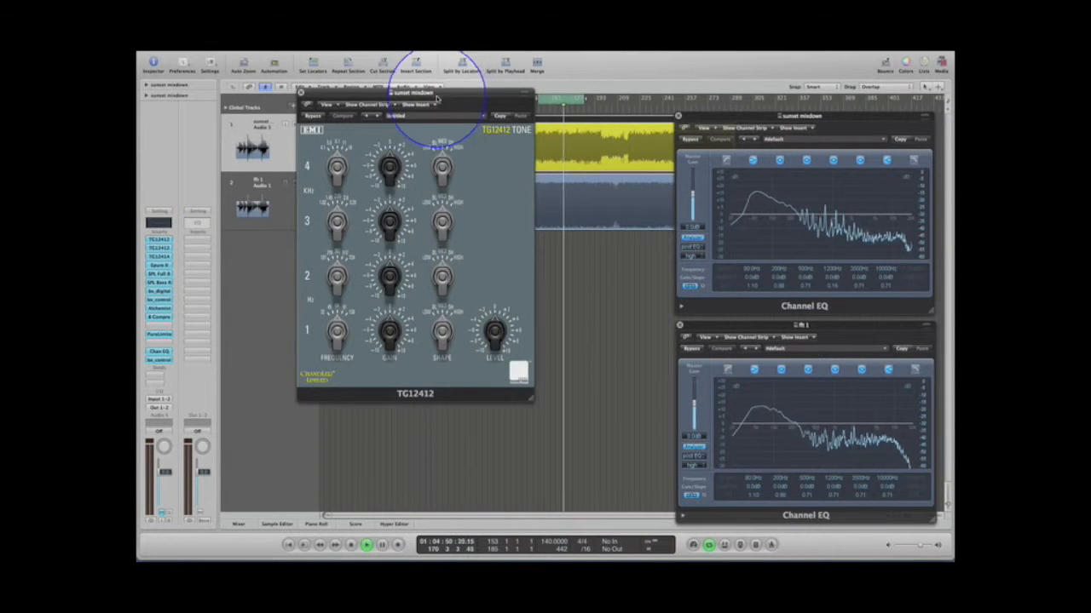
left_click_drag(437, 100, 467, 237)
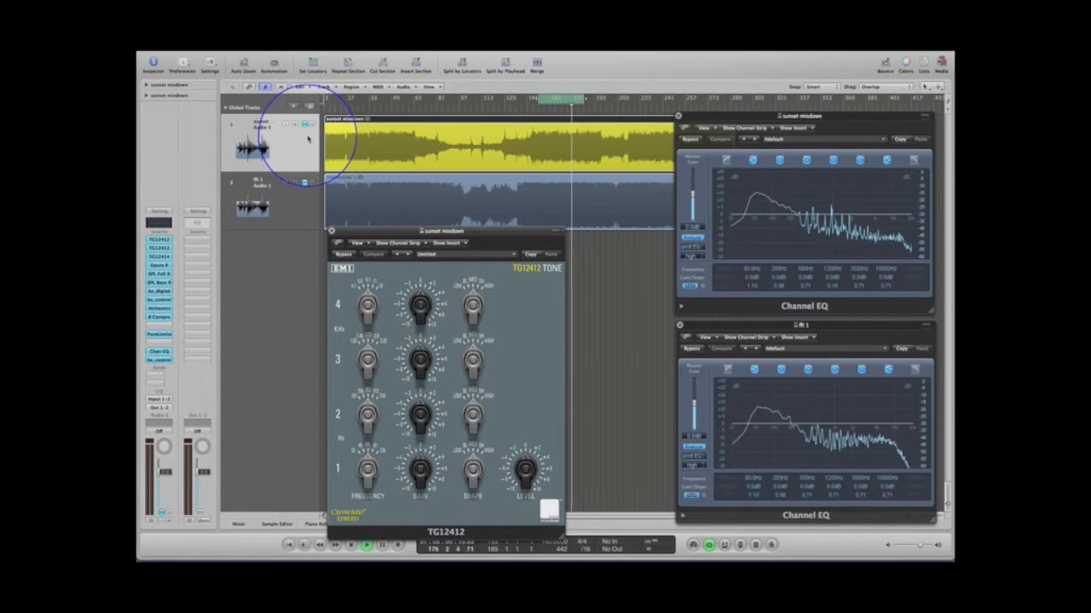
left_click(305, 126)
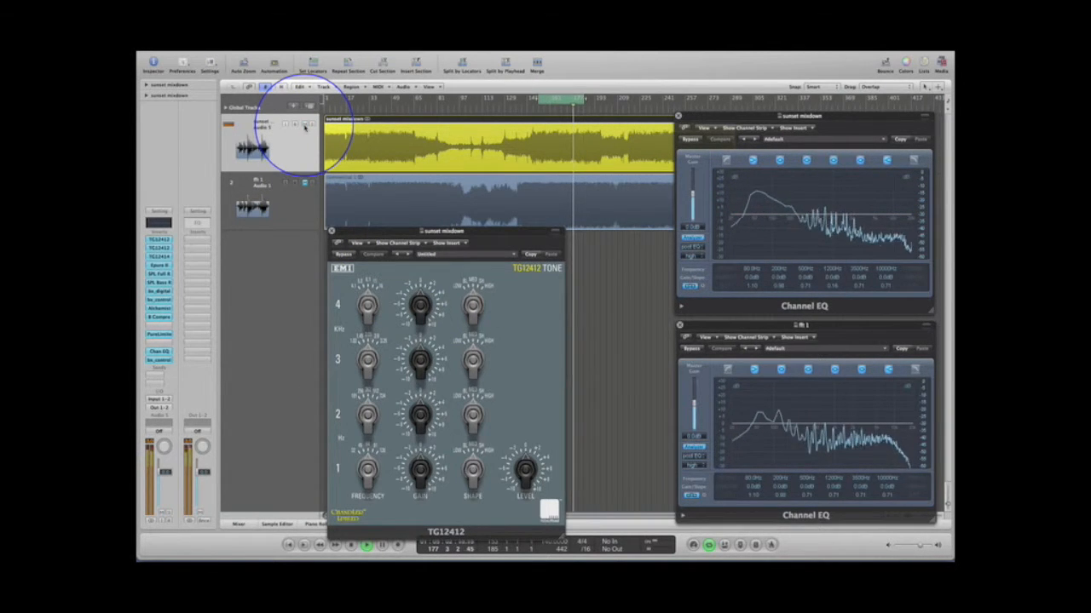
key("XF86AudioLowerVolume")
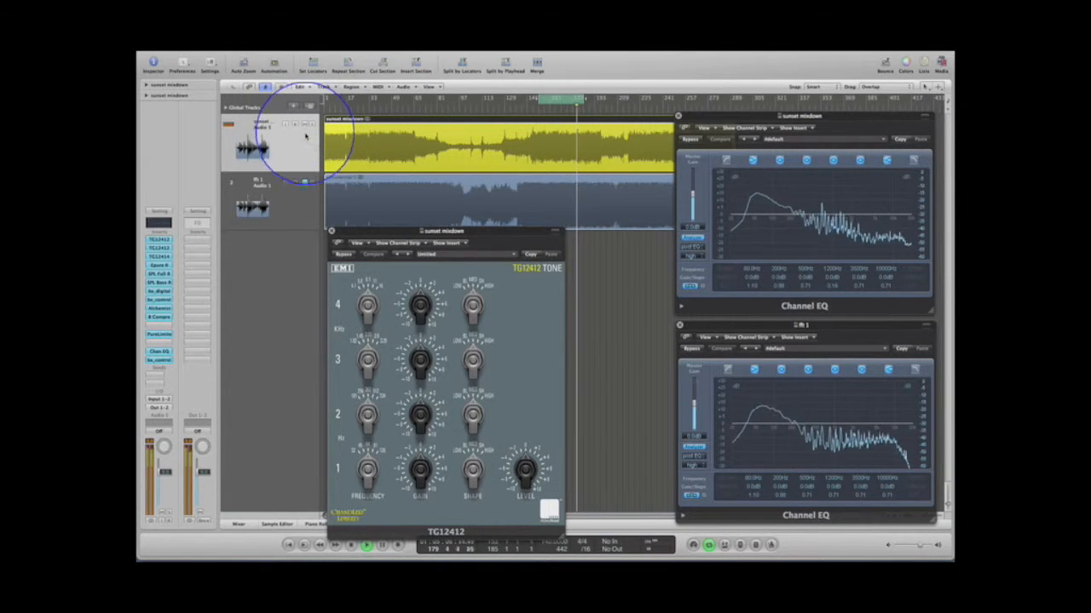
- Sweep the band 2 gain of the first TG12412 through deep cut and boost, and leave it at a moderate cut
left_click_drag(417, 417, 418, 462)
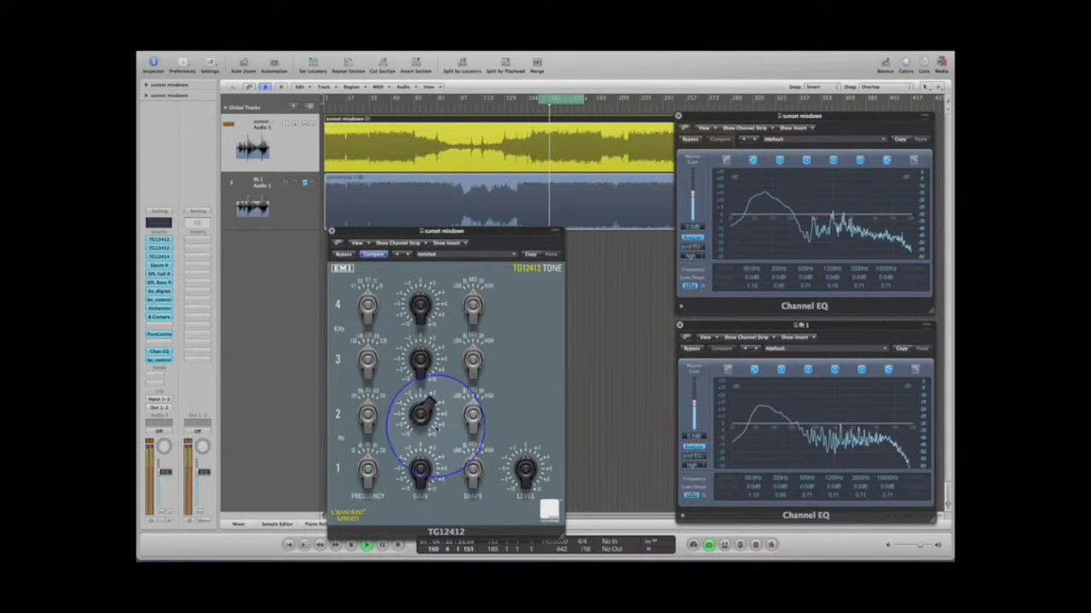
left_click_drag(420, 418, 420, 338)
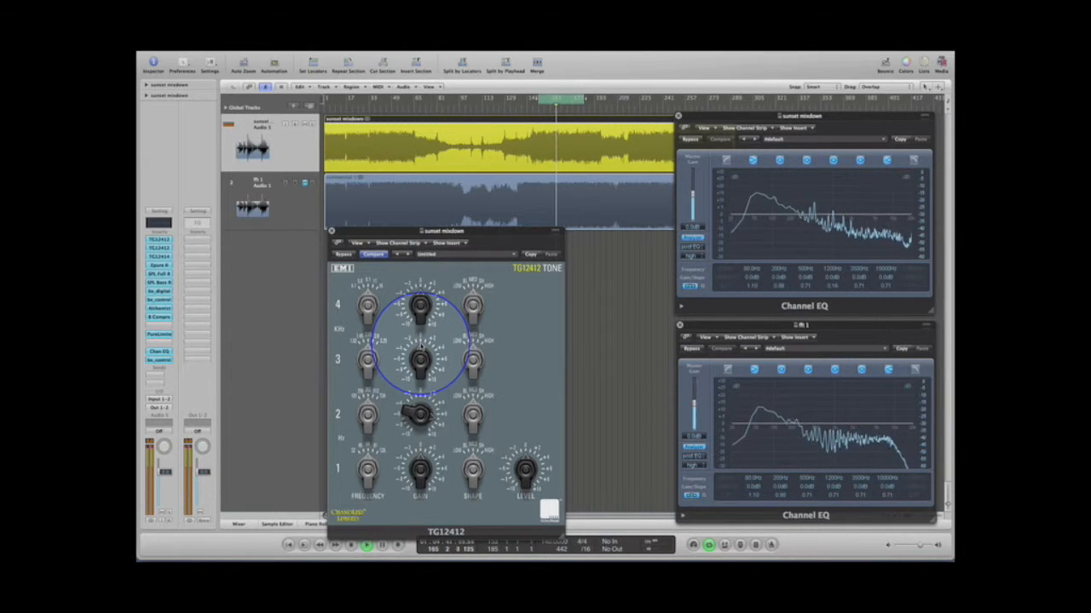
left_click_drag(420, 336, 416, 409)
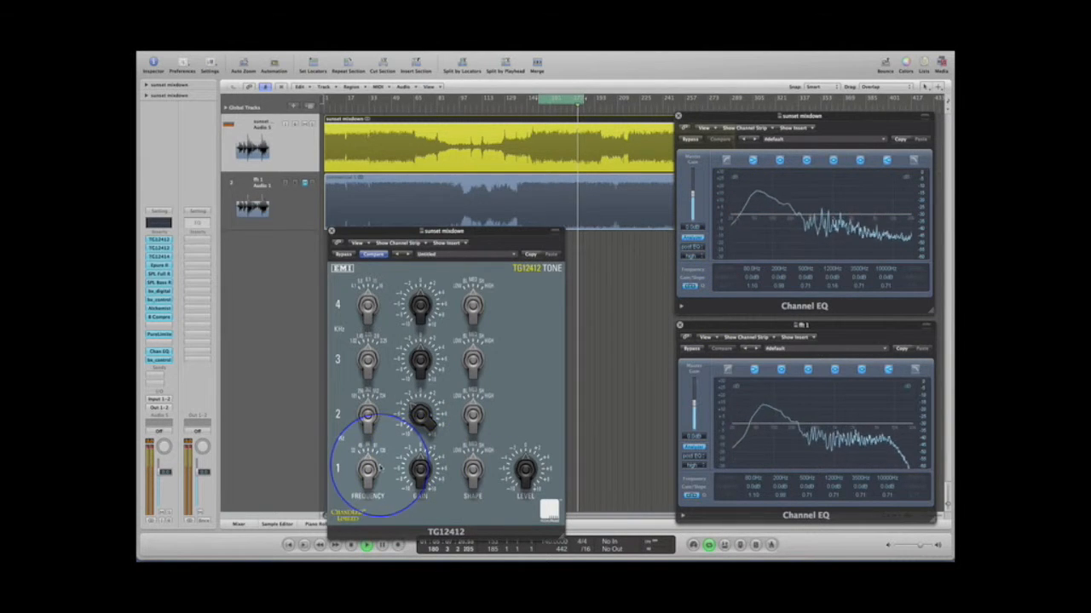
- Lower the band 1 frequency of the first TG12412 slightly, set a moderate gain cut on that band, and close the EQ
left_click_drag(370, 467, 398, 470)
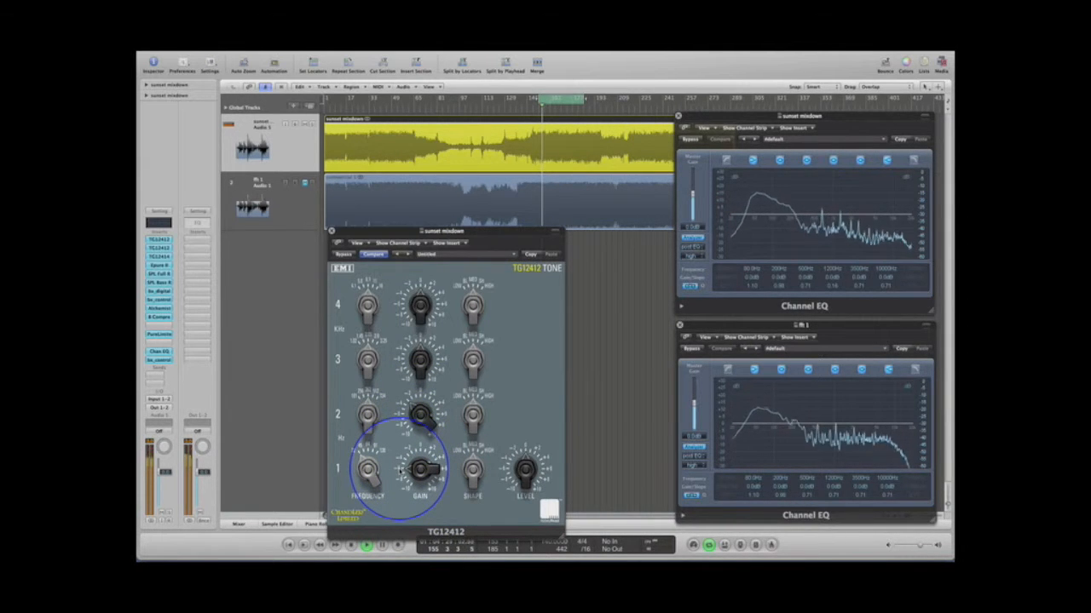
key("XF86AudioRaiseVolume")
mouse_move(399, 469)
left_mouse_down()
mouse_move(432, 476)
mouse_move(411, 477)
mouse_move(392, 452)
mouse_move(404, 457)
left_mouse_up()
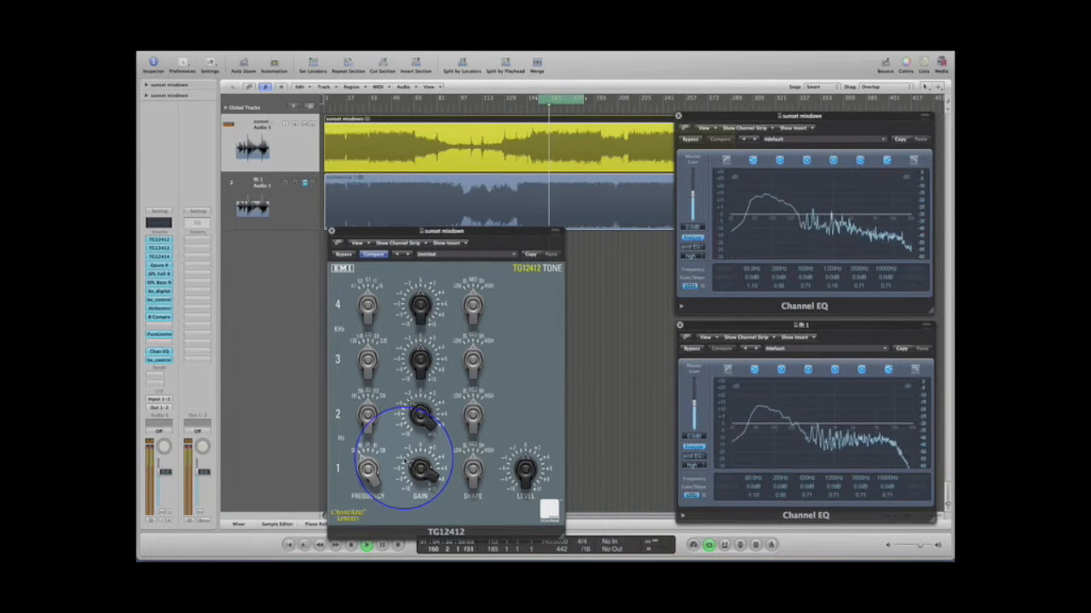
key("XF86AudioLowerVolume")
key("XF86AudioLowerVolume")
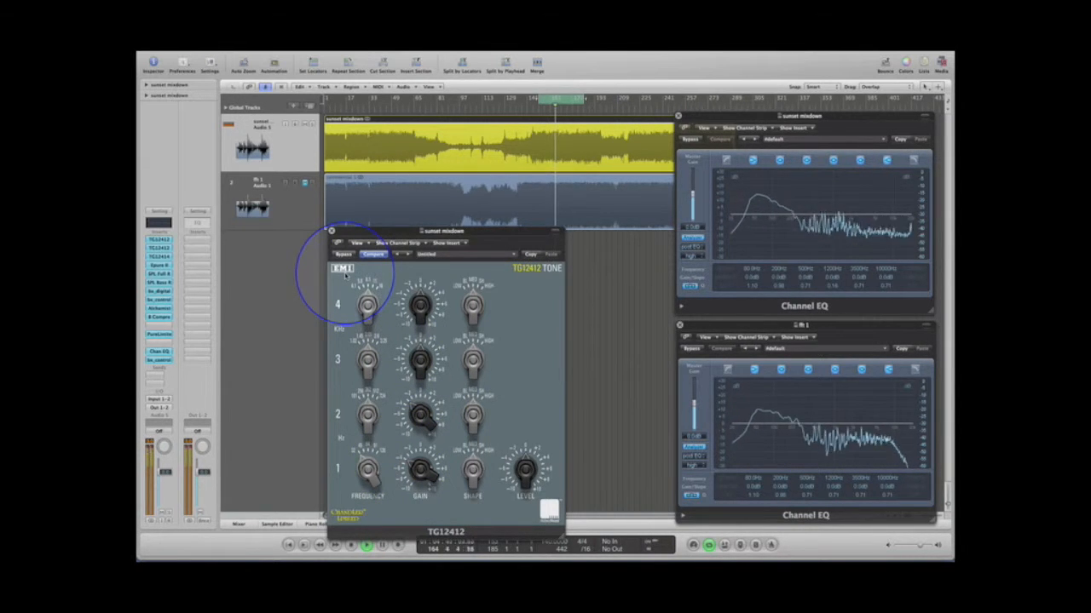
left_click(331, 231)
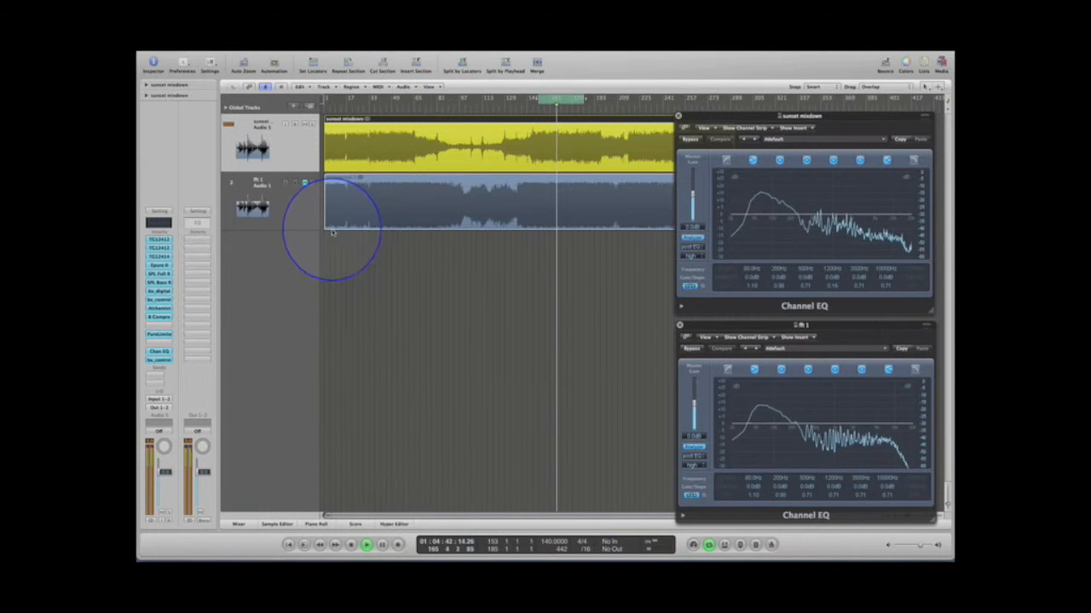
- Place both TG12412 EQs of the sunset mixdown side by side and compare the first one's effect with and without bypass
left_click(160, 248)
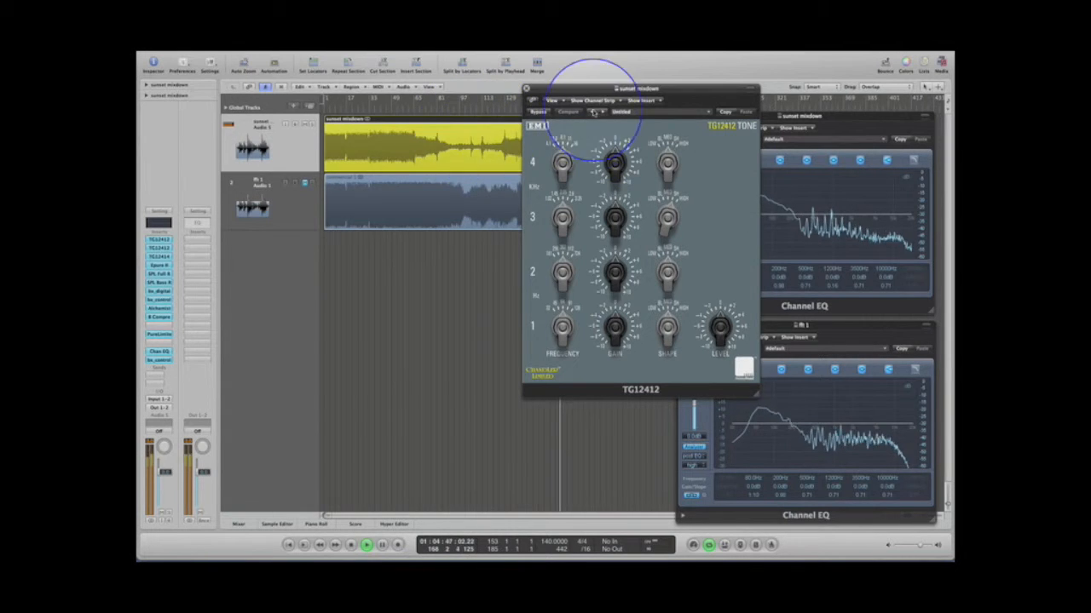
left_click_drag(597, 89, 390, 141)
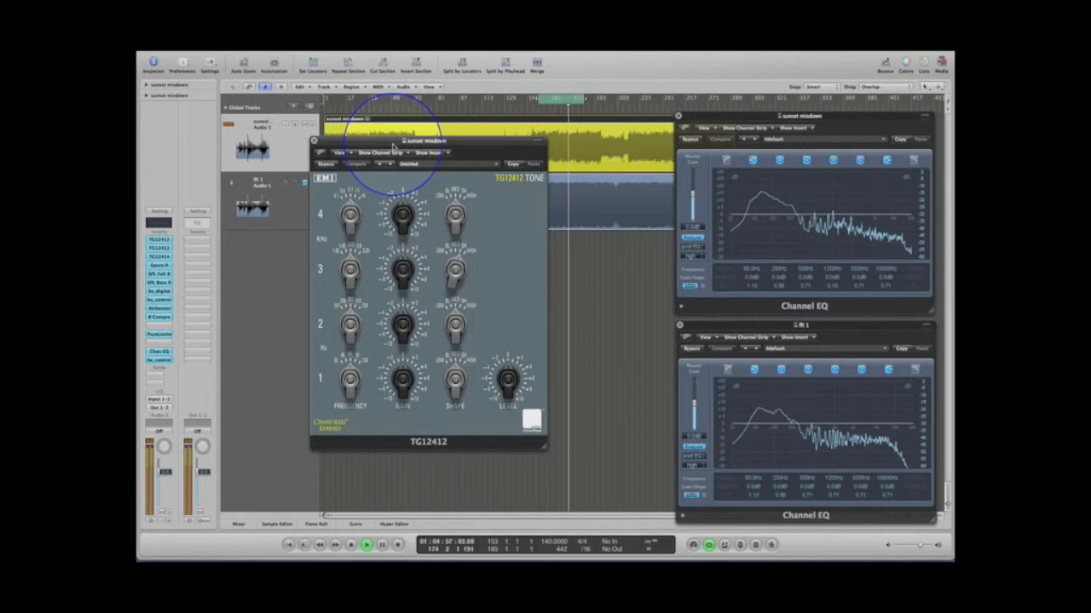
left_click(162, 247)
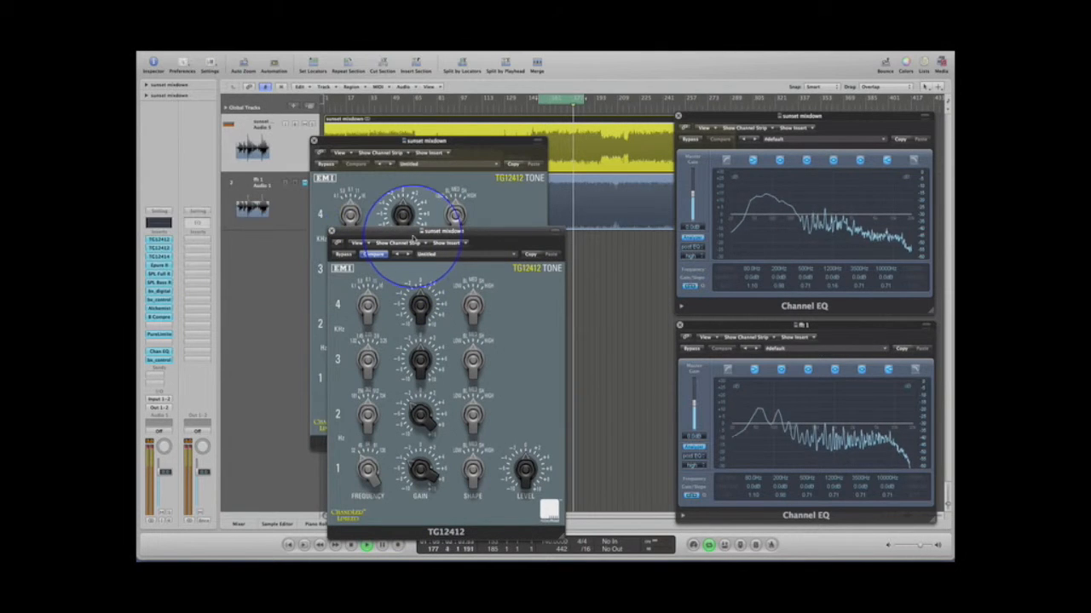
left_click_drag(462, 228, 624, 117)
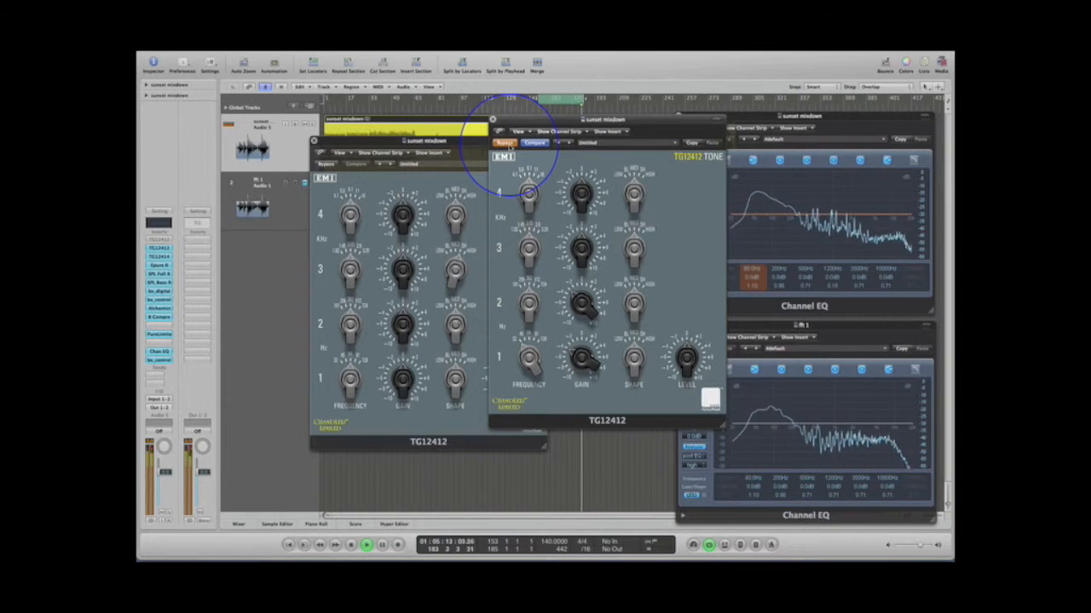
key("XF86AudioRaiseVolume")
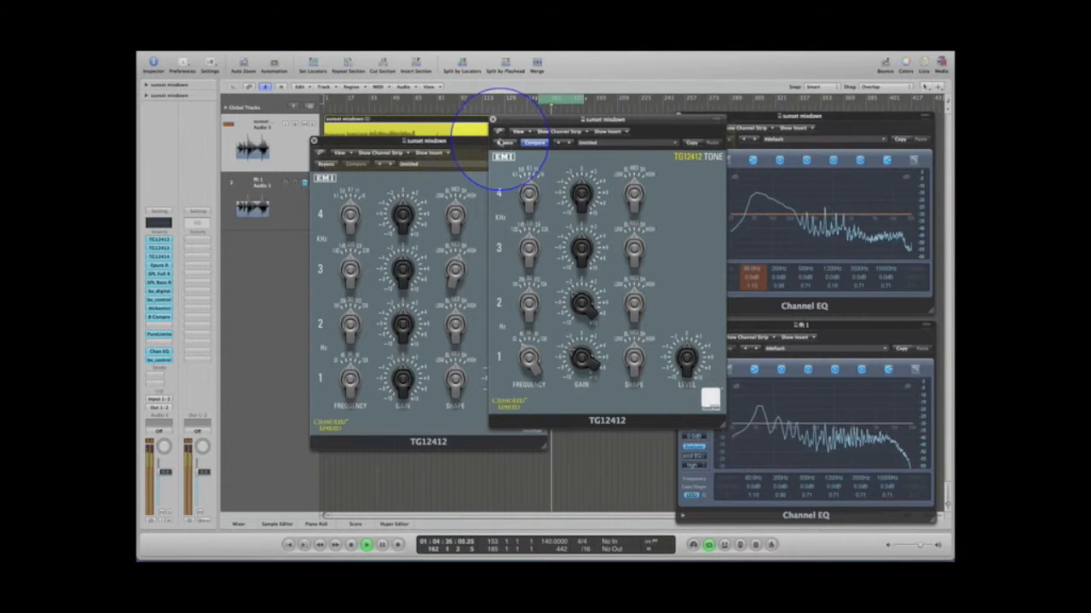
left_click(492, 119)
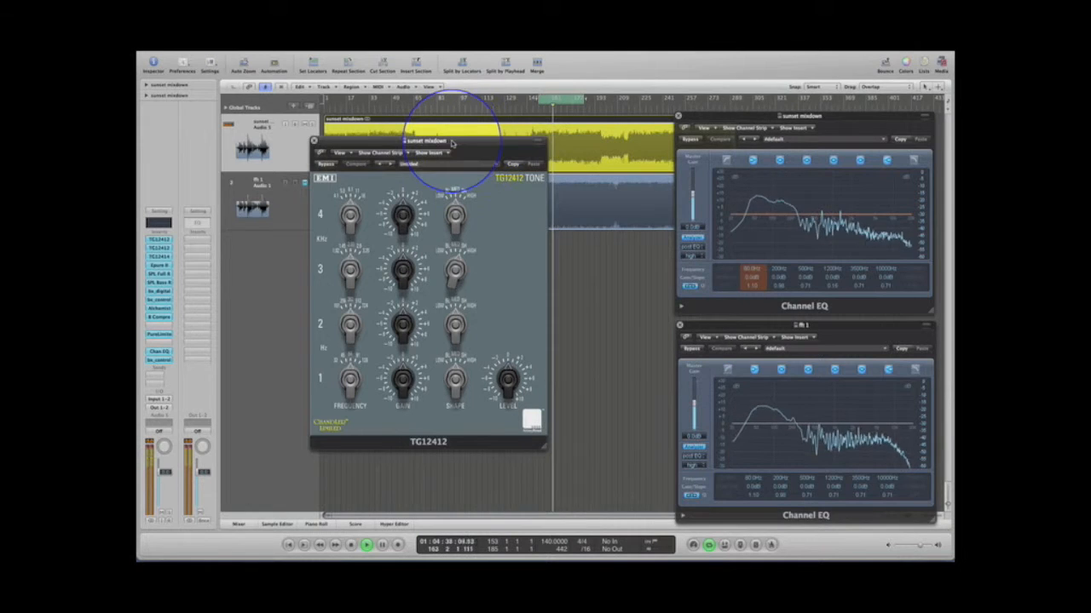
- On the second TG12412 of the sunset mixdown, set a moderate gain boost on band 4 and a small gain boost on band 3
left_click_drag(454, 141, 456, 140)
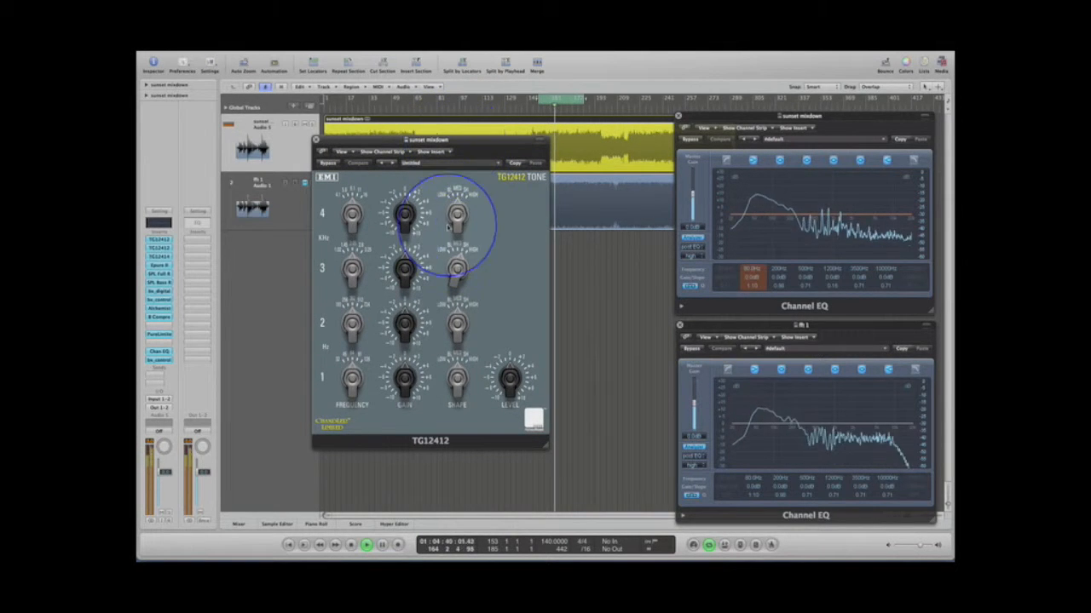
left_click_drag(409, 212, 407, 201)
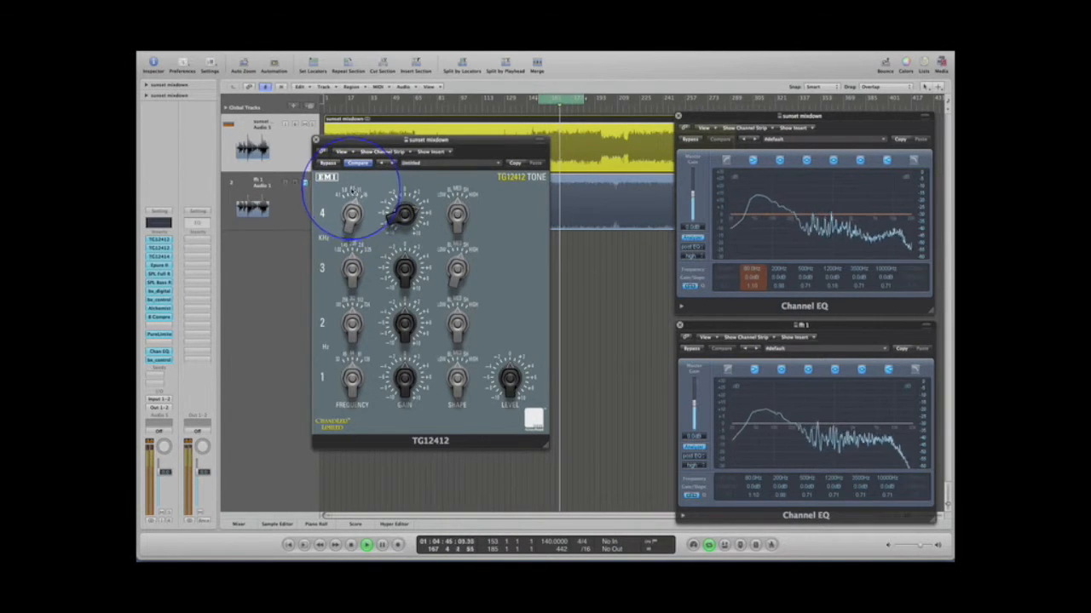
mouse_move(400, 214)
left_mouse_down()
mouse_move(391, 271)
mouse_move(398, 203)
mouse_move(397, 217)
left_mouse_up()
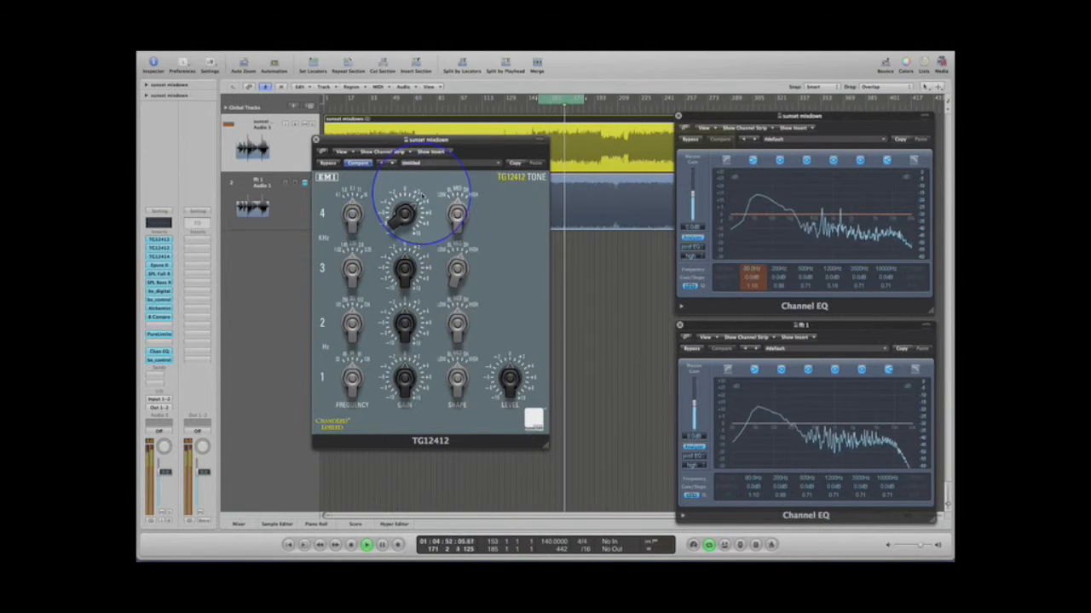
left_click_drag(413, 290, 409, 257)
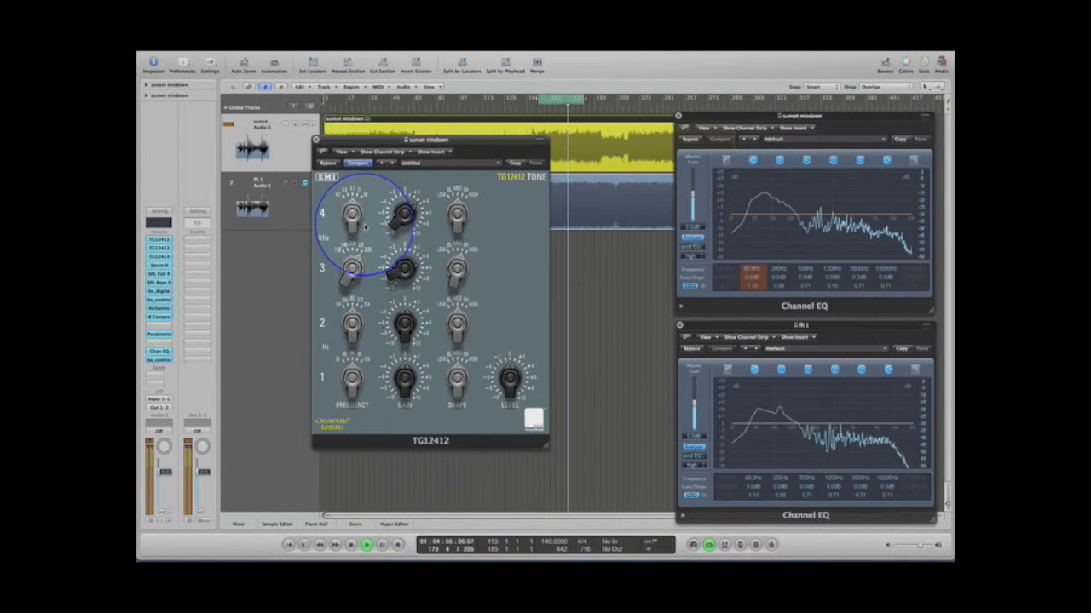
left_click_drag(411, 269, 402, 327)
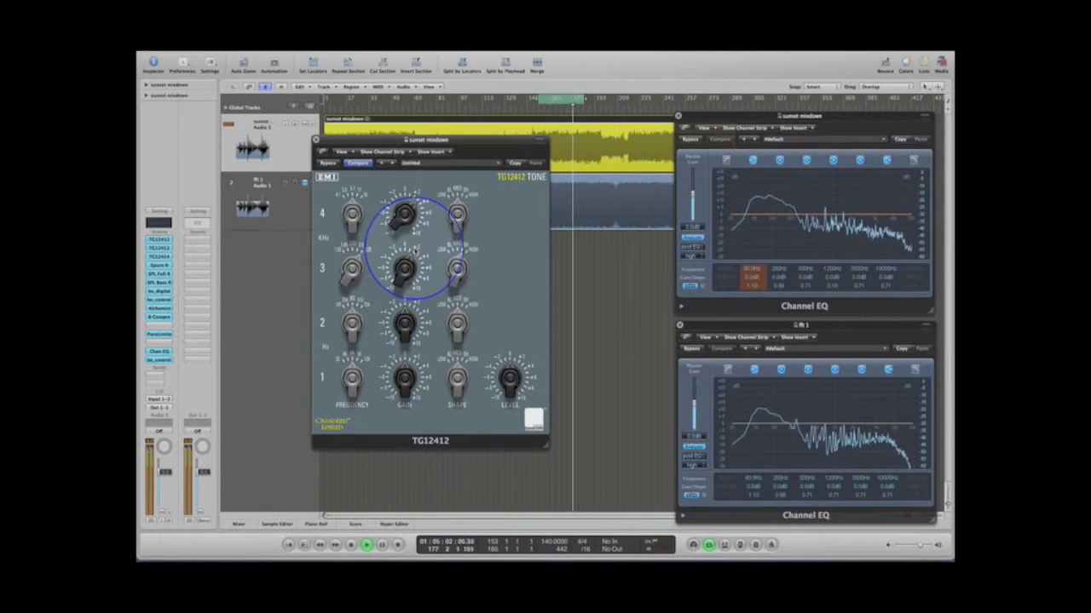
- Boost band 2 of the second TG12412 strongly to audition it, lower its frequency, and bring its gain back to a slight cut
left_click_drag(404, 332, 404, 295)
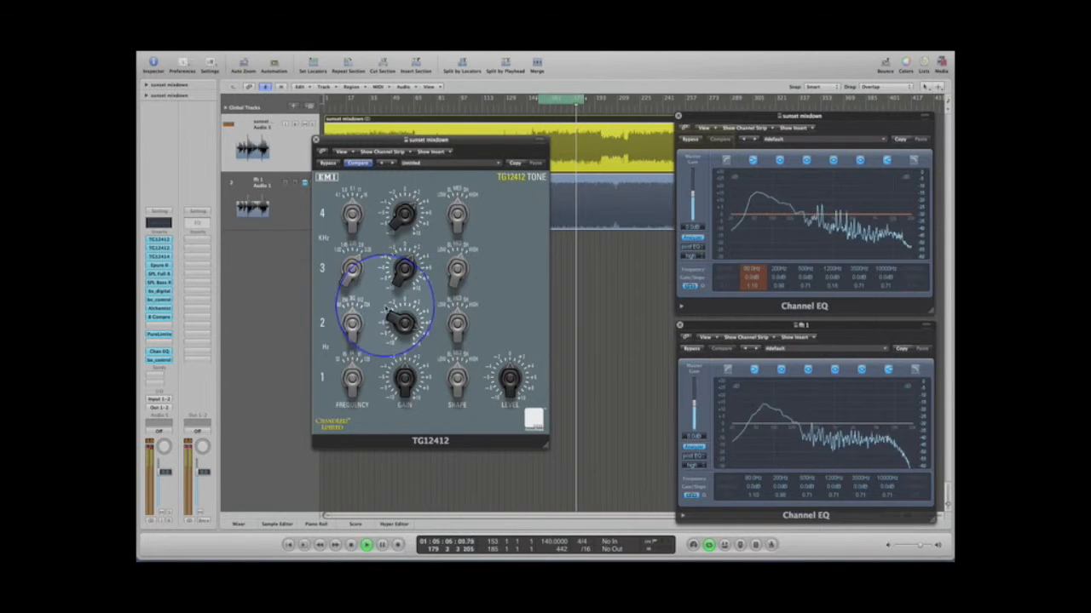
left_click_drag(351, 324, 348, 303)
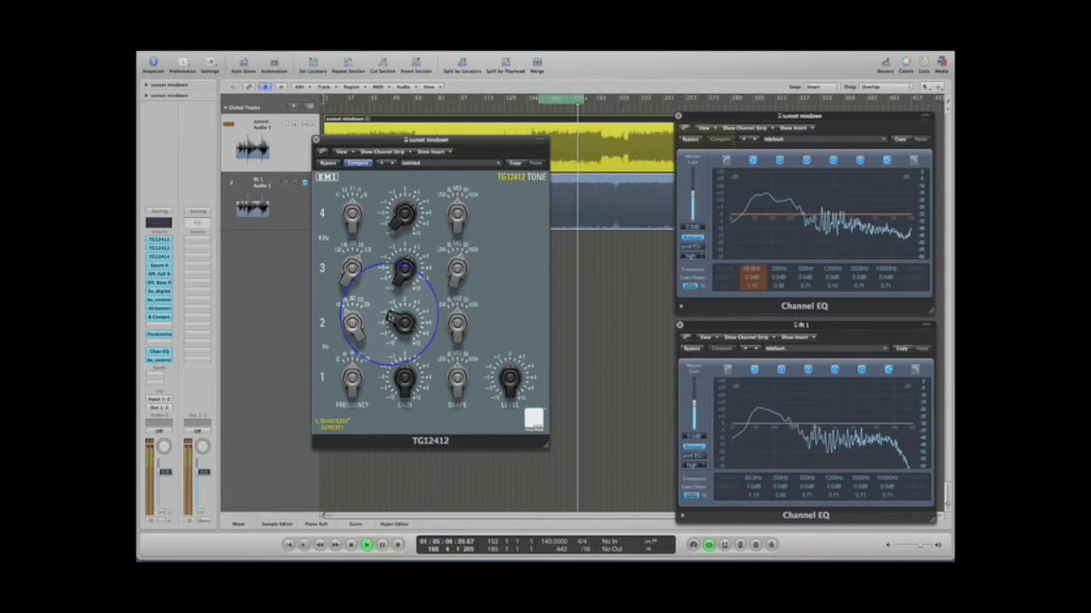
mouse_move(405, 323)
left_mouse_down()
mouse_move(405, 406)
mouse_move(392, 383)
mouse_move(405, 356)
mouse_move(380, 330)
mouse_move(401, 312)
left_mouse_up()
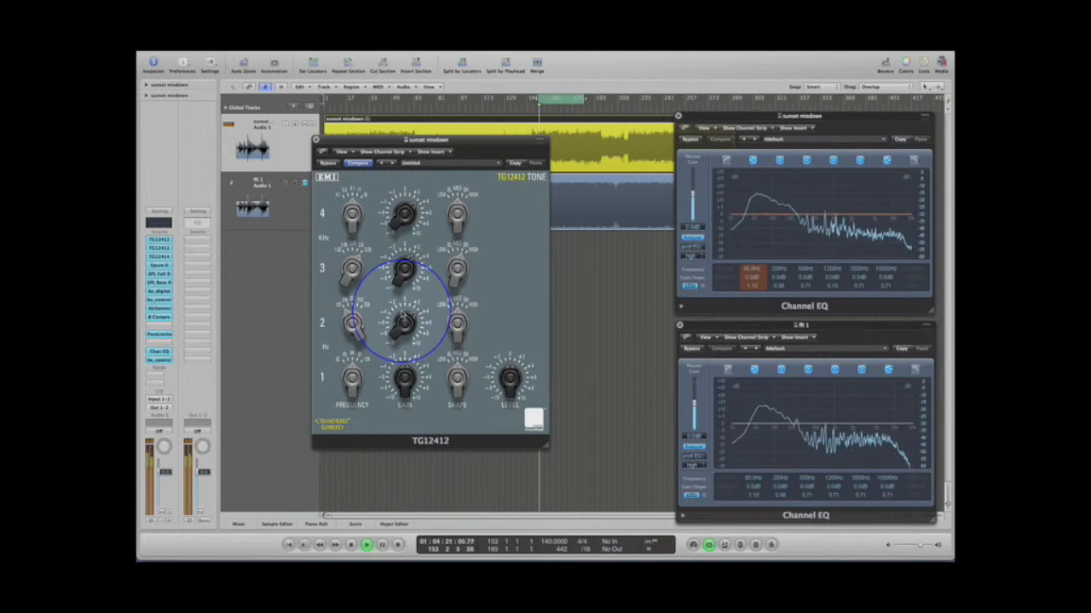
key("XF86AudioRaiseVolume")
mouse_move(403, 314)
left_mouse_down()
mouse_move(401, 356)
mouse_move(401, 288)
mouse_move(396, 370)
mouse_move(399, 303)
left_mouse_up()
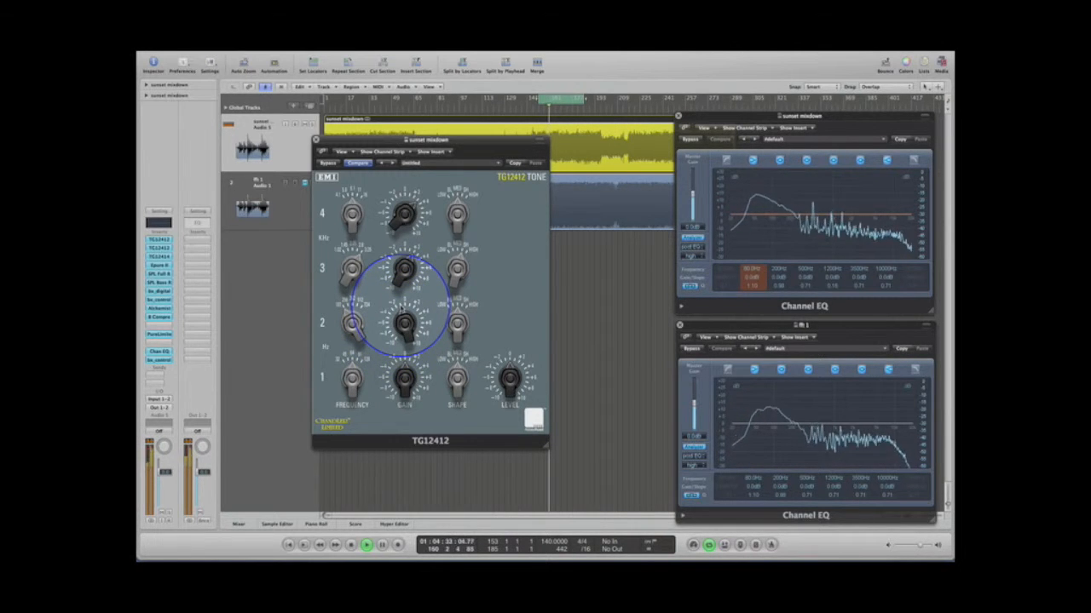
key("XF86AudioLowerVolume")
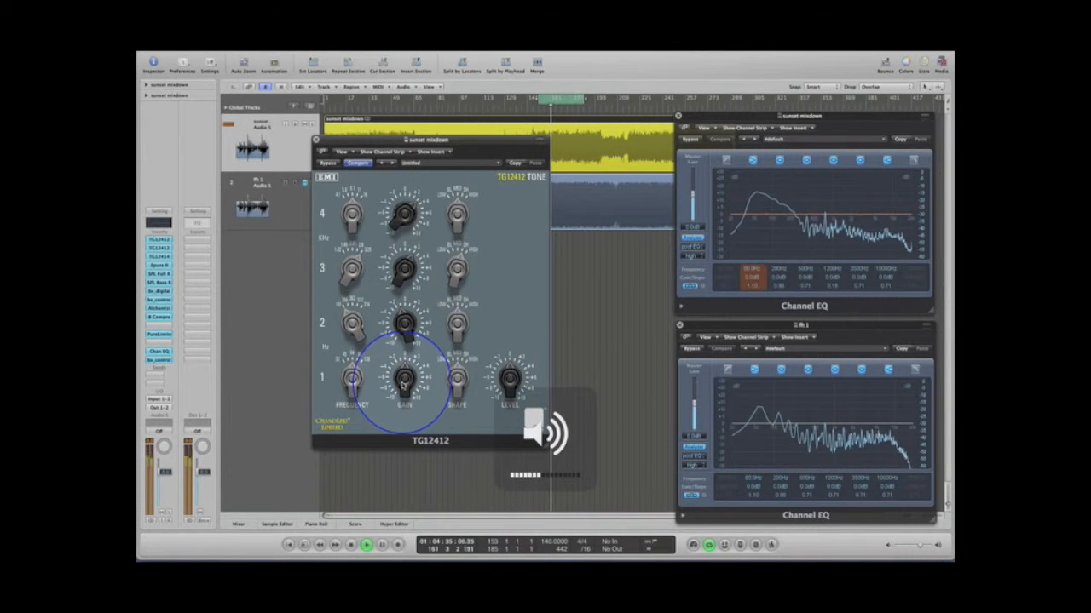
- Adjust the band 1 frequency and gain of the second TG12412, leaving a slight boost, and deepen the band 2 cut a little
left_click_drag(403, 382, 404, 344)
left_click_drag(345, 384, 394, 369)
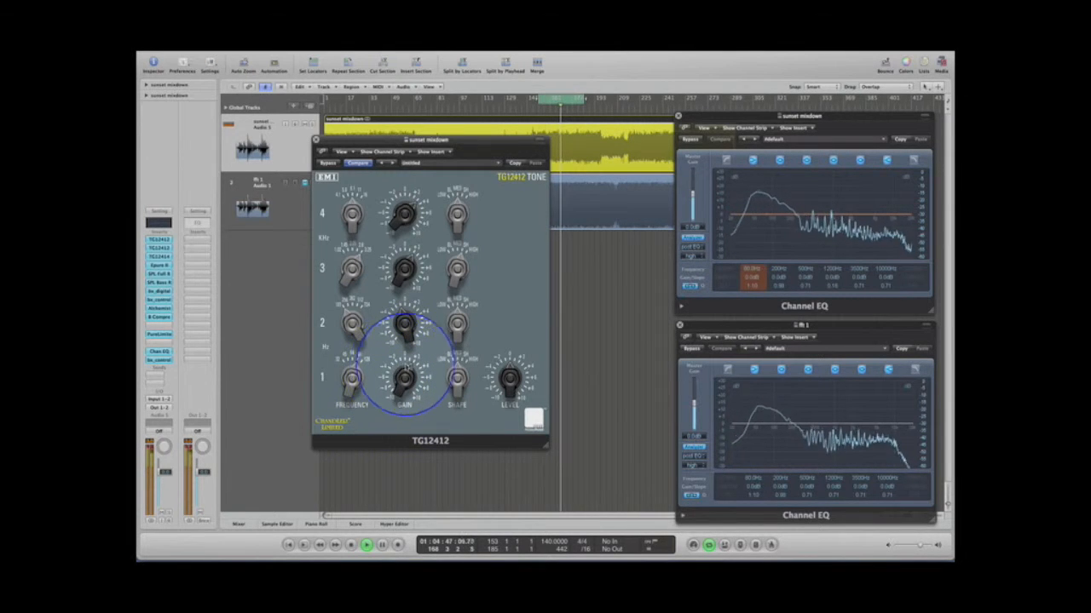
left_click(406, 363)
mouse_move(405, 327)
left_mouse_down()
mouse_move(399, 301)
mouse_move(399, 327)
left_mouse_up()
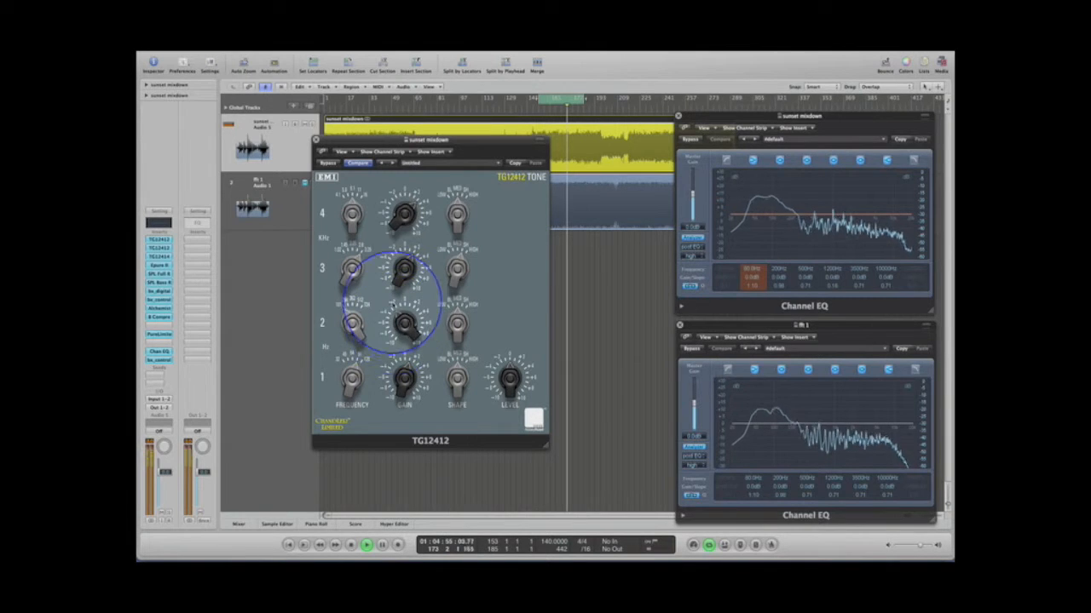
- Compare the sunset mixdown with the second TG12412 bypassed and engaged against the reference spectrum, lowering the system volume
left_click(325, 163)
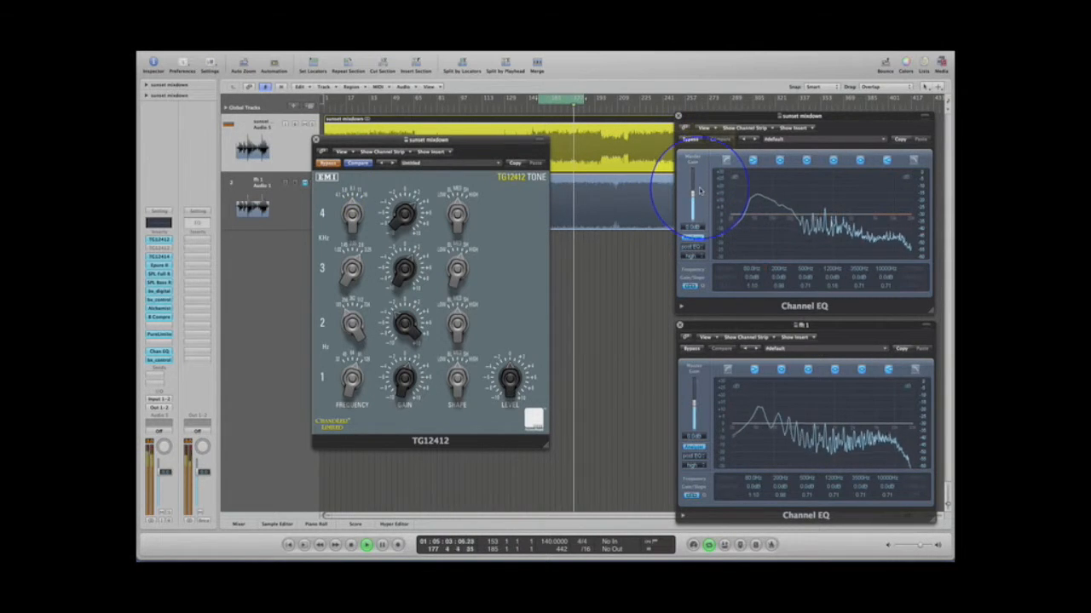
key("XF86AudioLowerVolume")
key("XF86AudioLowerVolume")
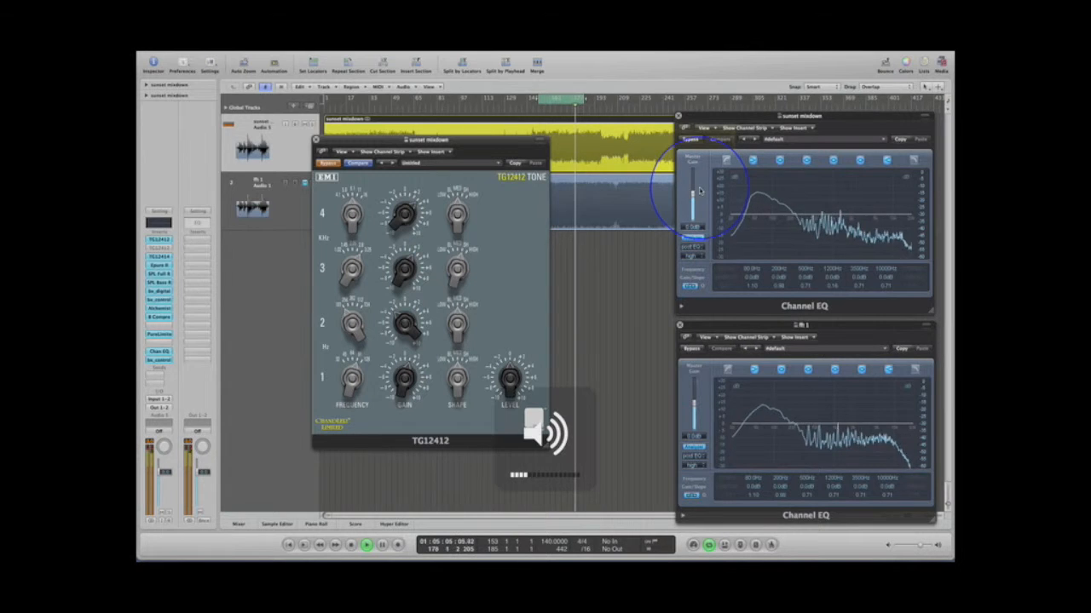
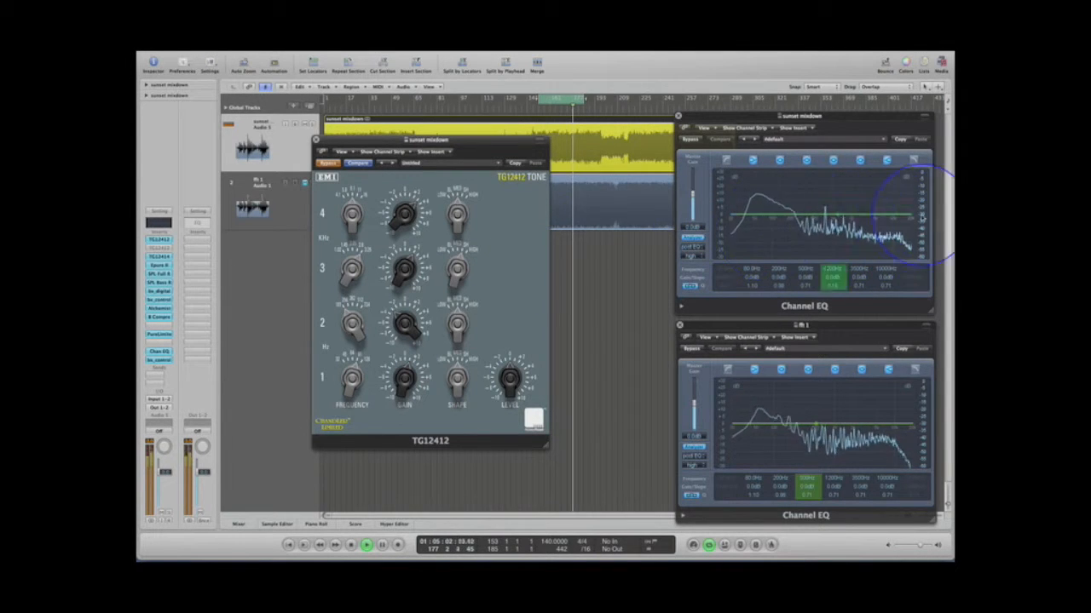
left_click(328, 165)
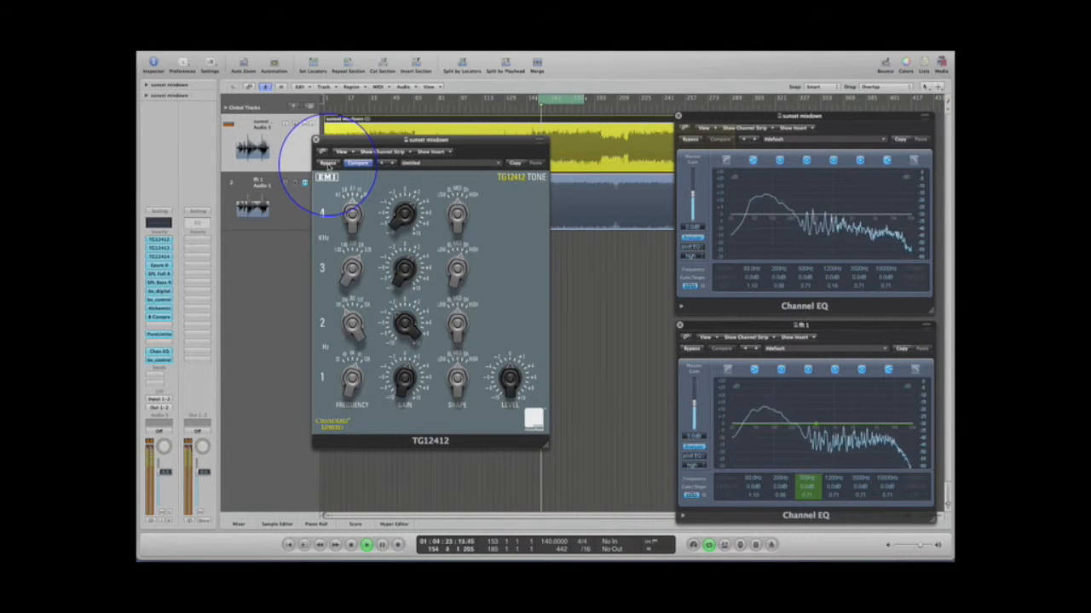
left_click(328, 164)
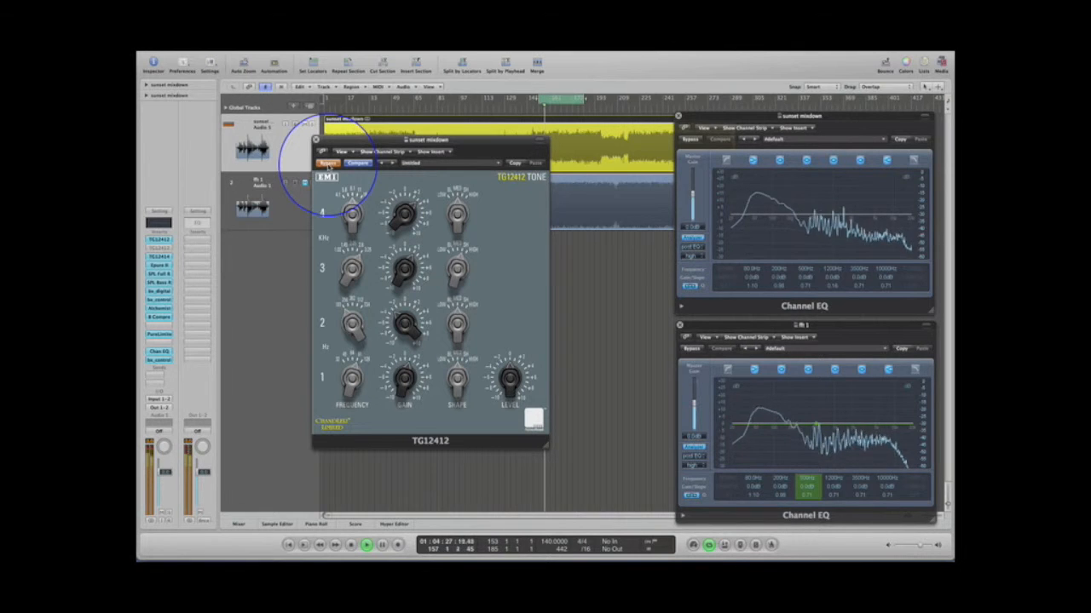
left_click(328, 163)
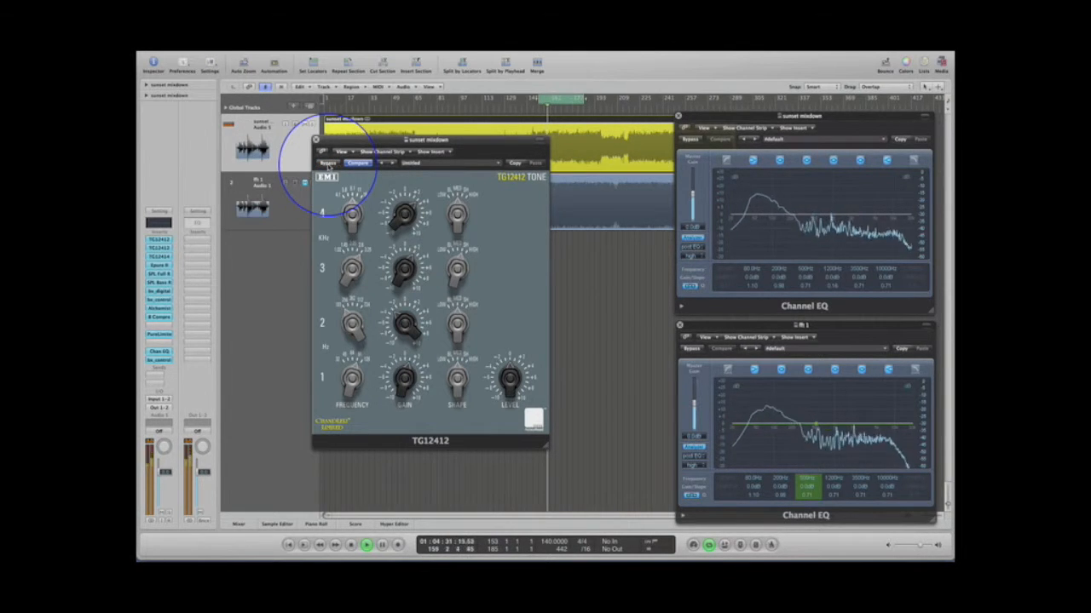
- Bypass both TG12412 EQs, replay the loop to hear the unprocessed tone, and re-enable both EQs
left_click(157, 242, "alt")
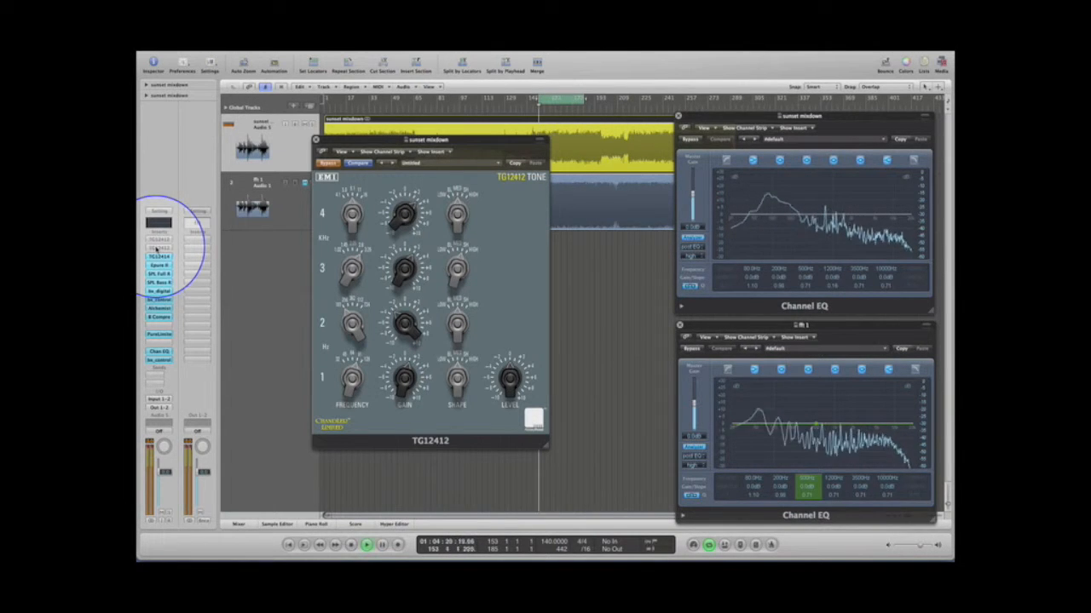
key("space")
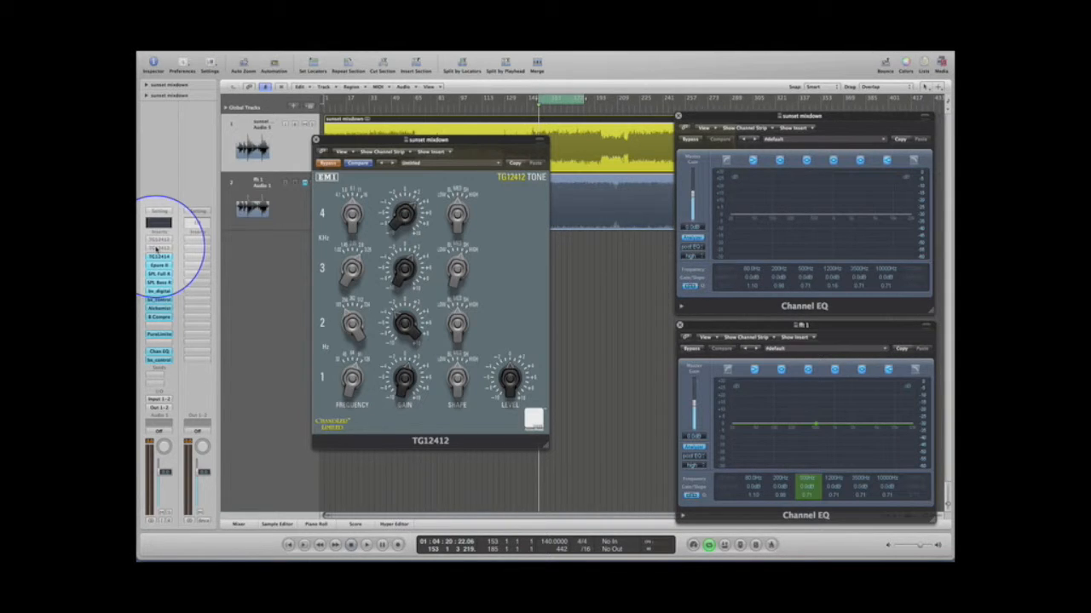
key("space")
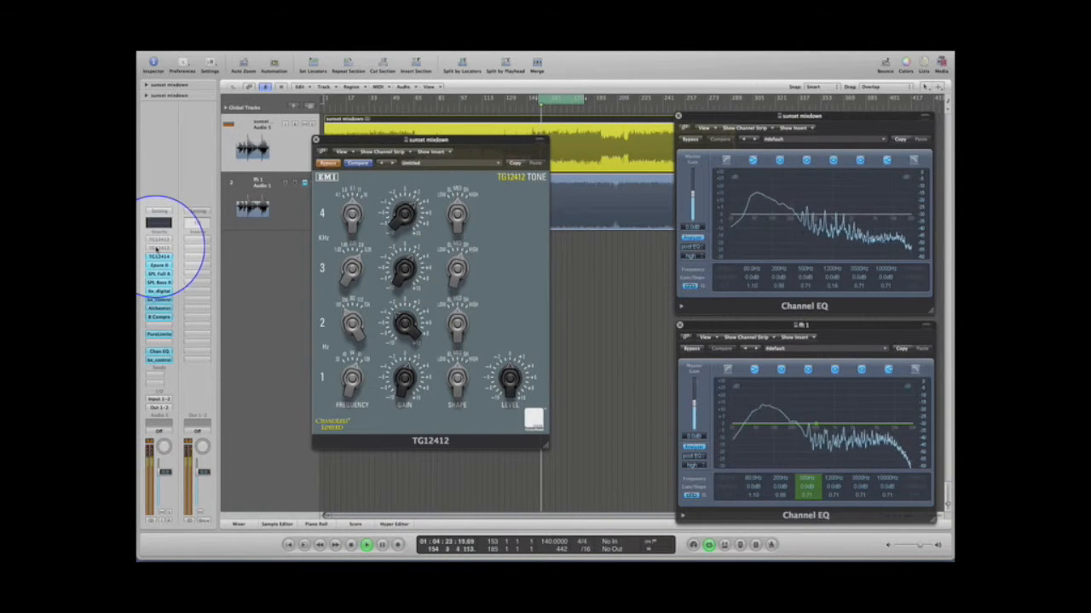
left_click(158, 248, "alt")
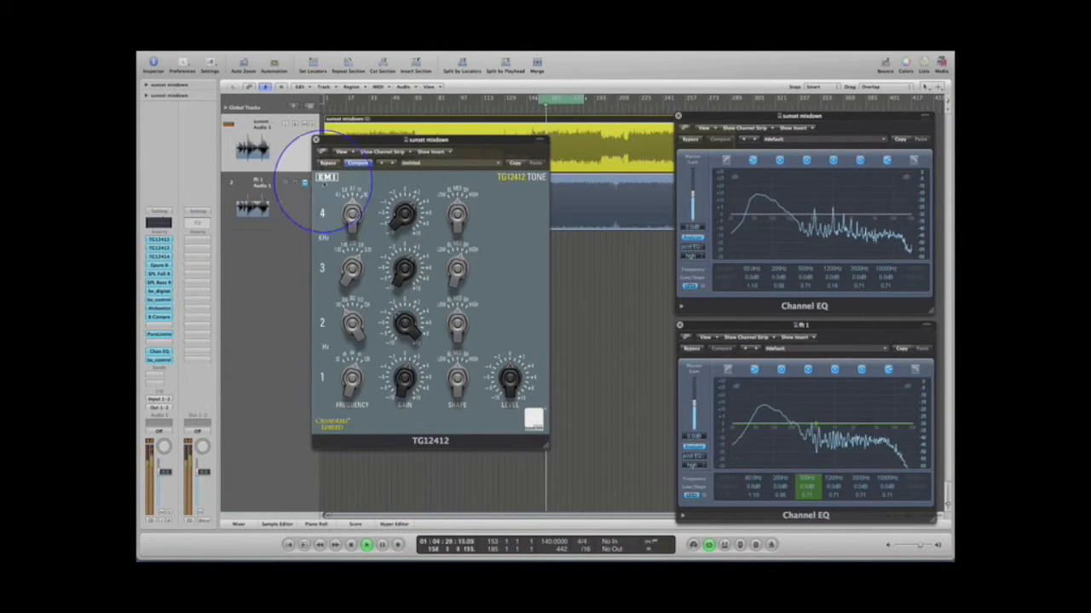
- Close the second TG12412 and open the TG12414 filter of the sunset mixdown, placing it beside the spectrum analyzers
left_click(316, 140)
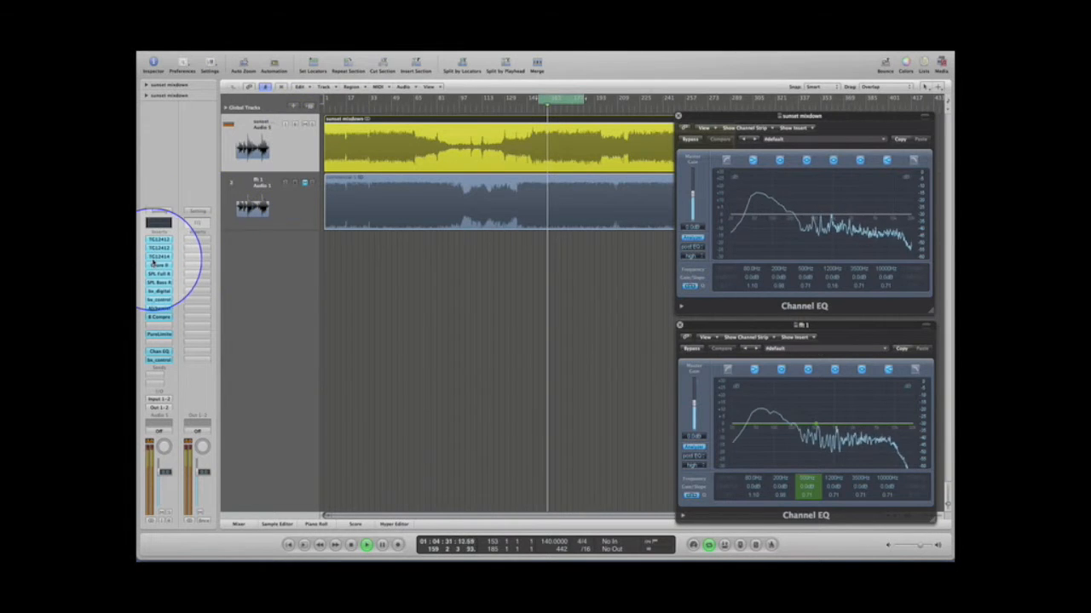
left_click(158, 256)
left_click_drag(834, 86, 482, 110)
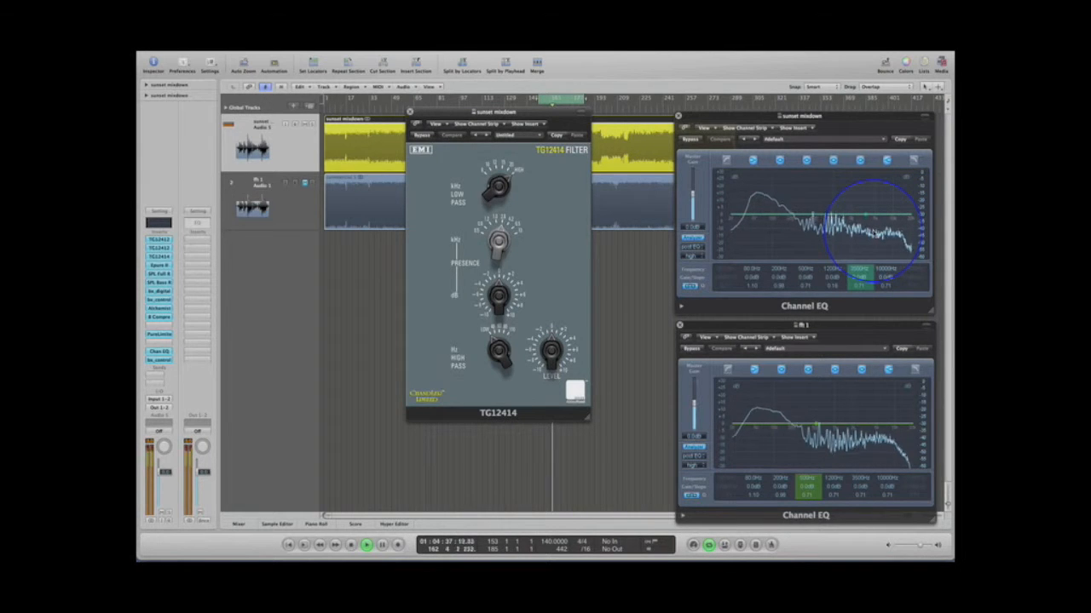
- Compare the high-end roll-off of the sunset mixdown with the TG12414 filter bypassed and engaged, lowering the system volume
key("XF86AudioLowerVolume")
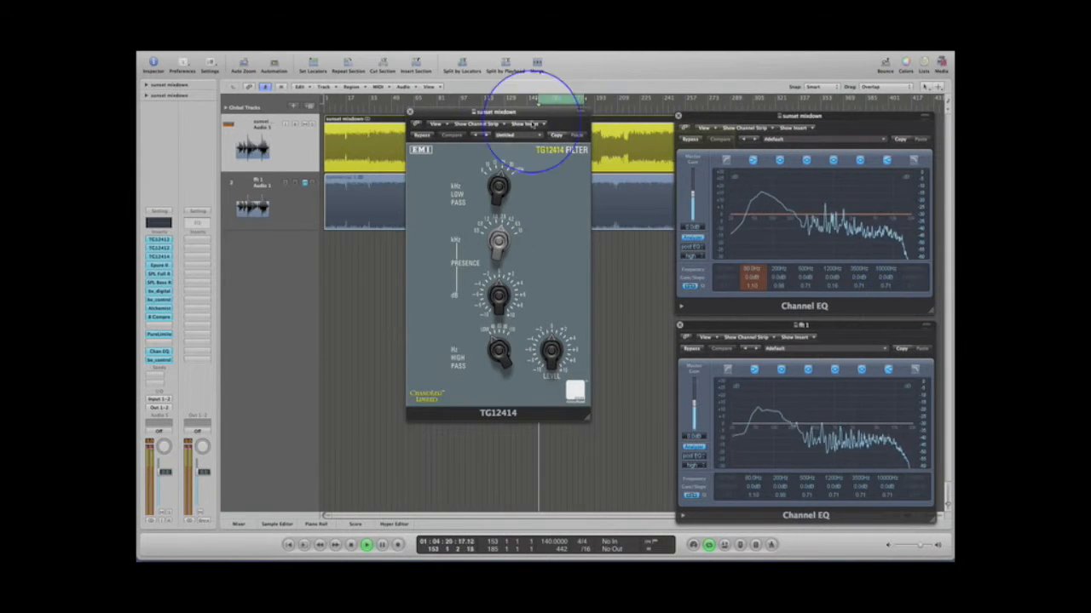
left_click(420, 136)
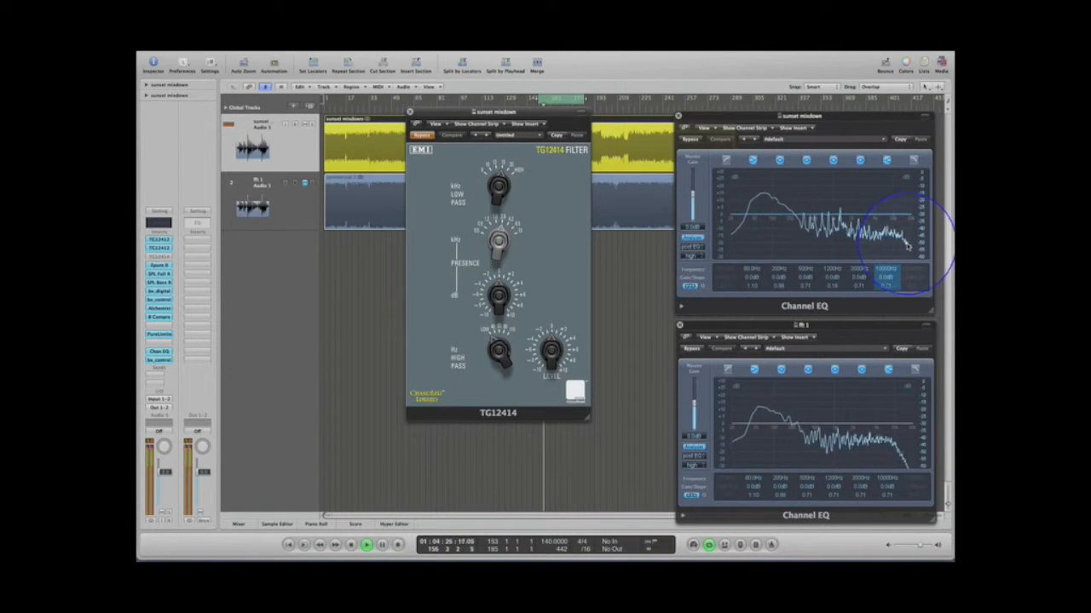
left_click(422, 137)
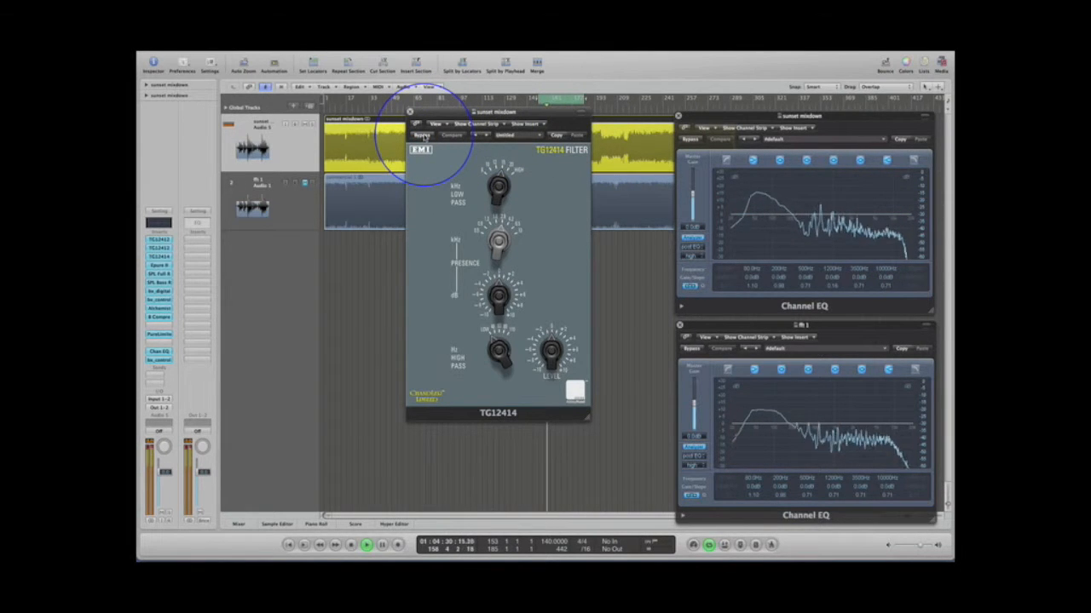
key("XF86AudioLowerVolume")
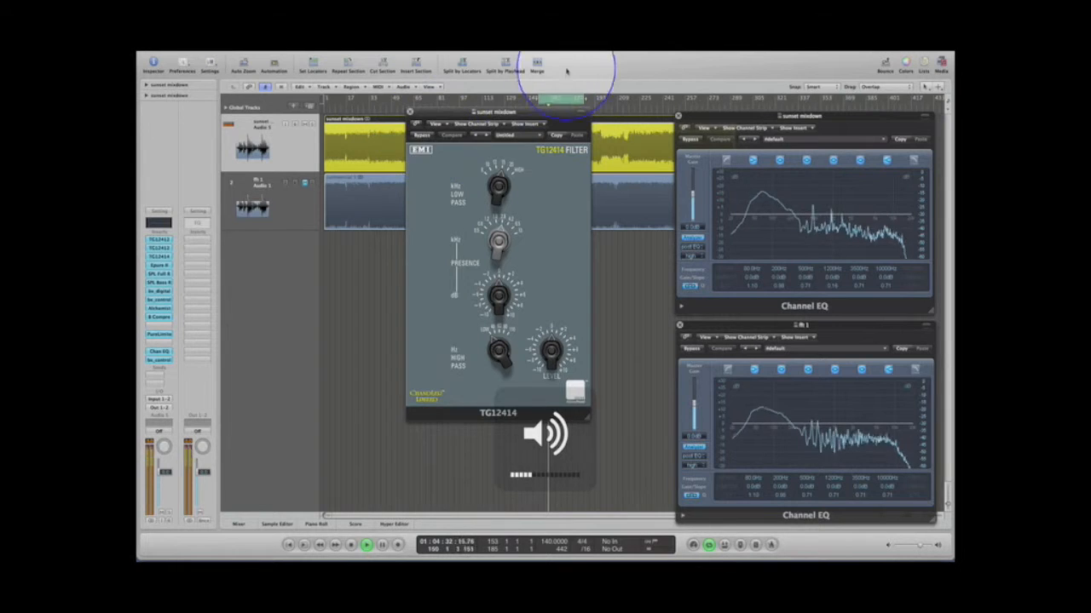
- Try several low-pass cutoffs on the TG12414, leave it at a middle setting, and close the filter
left_click(507, 173)
left_click(503, 171)
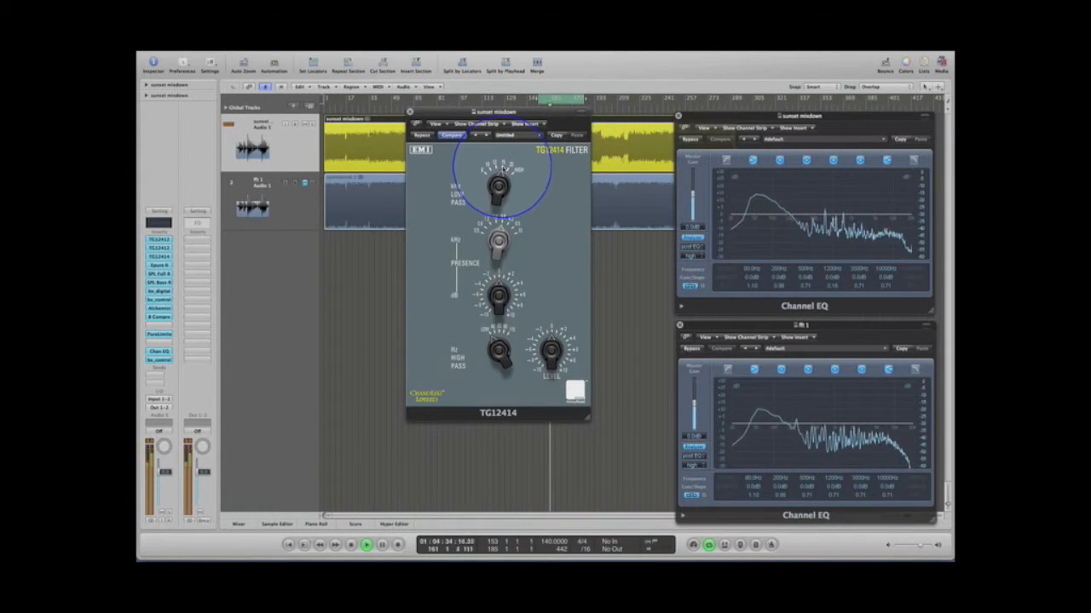
left_click(495, 171)
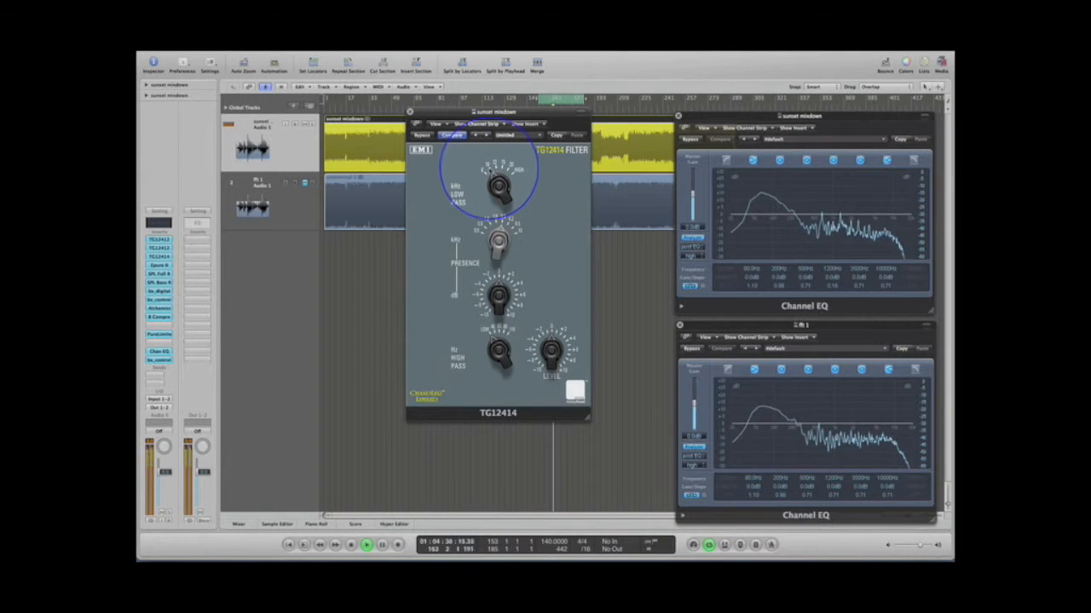
left_click(493, 168)
left_click(501, 167)
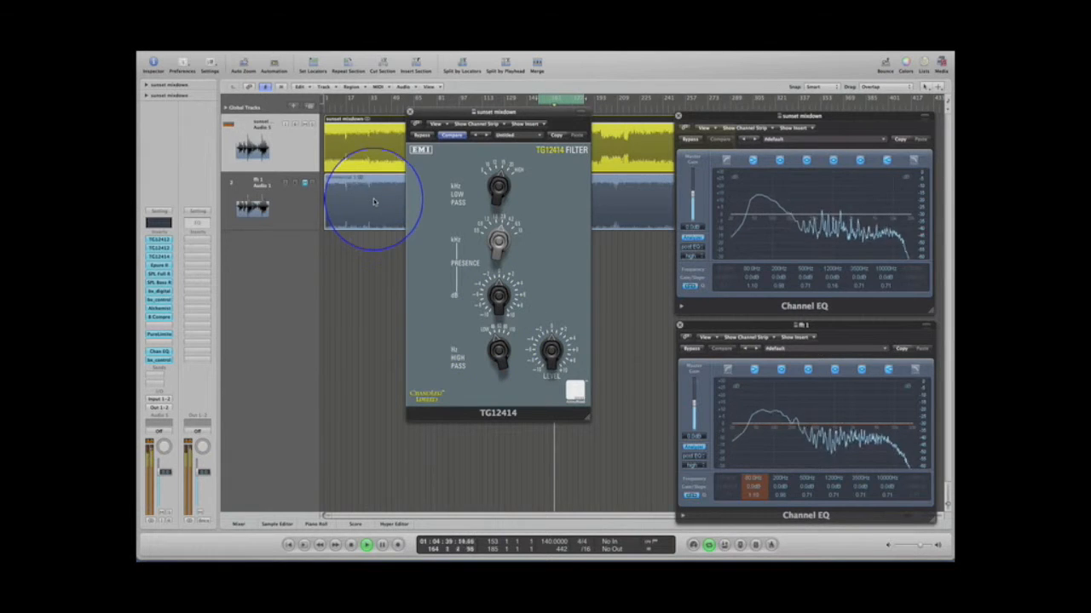
left_click(411, 111)
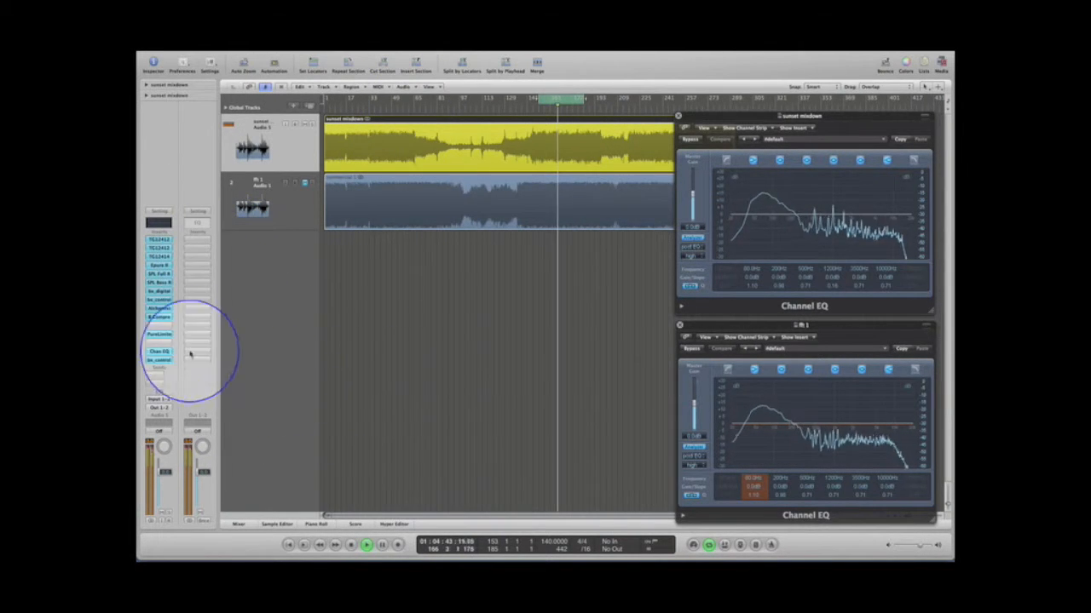
- Reopen the TG12414 filter, audition a presence boost at different frequencies, and leave the presence frequency near the middle of its range
left_click(159, 256)
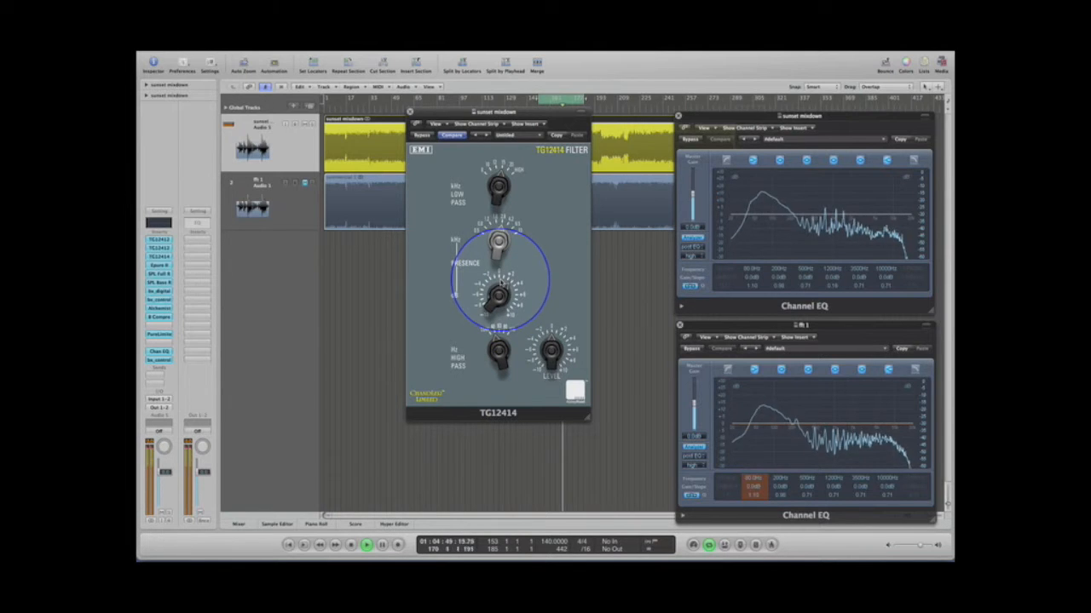
mouse_move(497, 241)
left_mouse_down()
mouse_move(499, 227)
mouse_move(504, 242)
mouse_move(492, 242)
left_mouse_up()
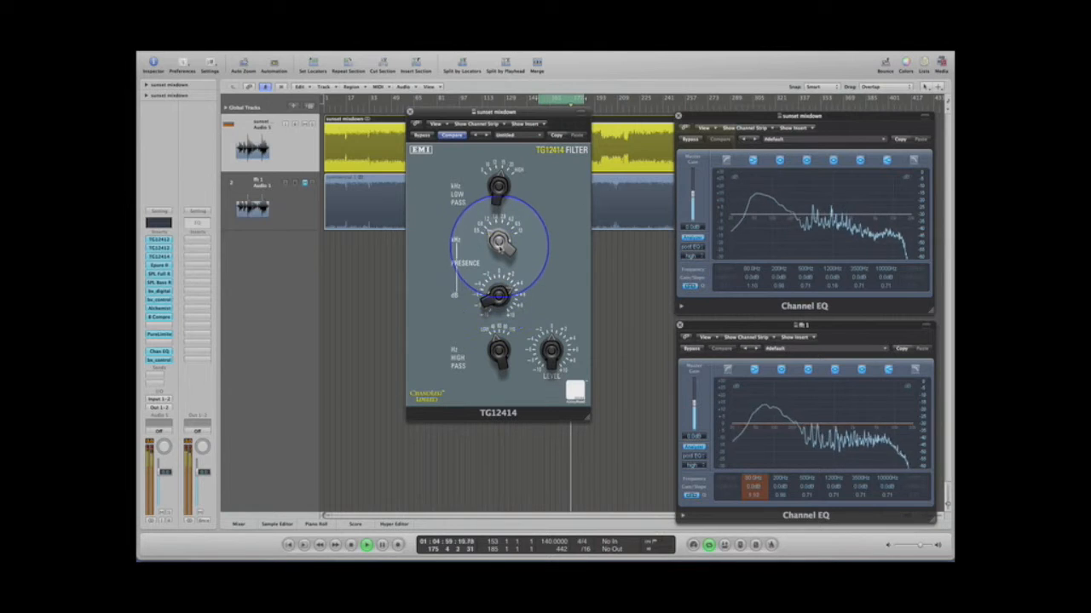
mouse_move(499, 253)
left_mouse_down()
mouse_move(501, 219)
mouse_move(499, 271)
left_mouse_up()
left_click(501, 273)
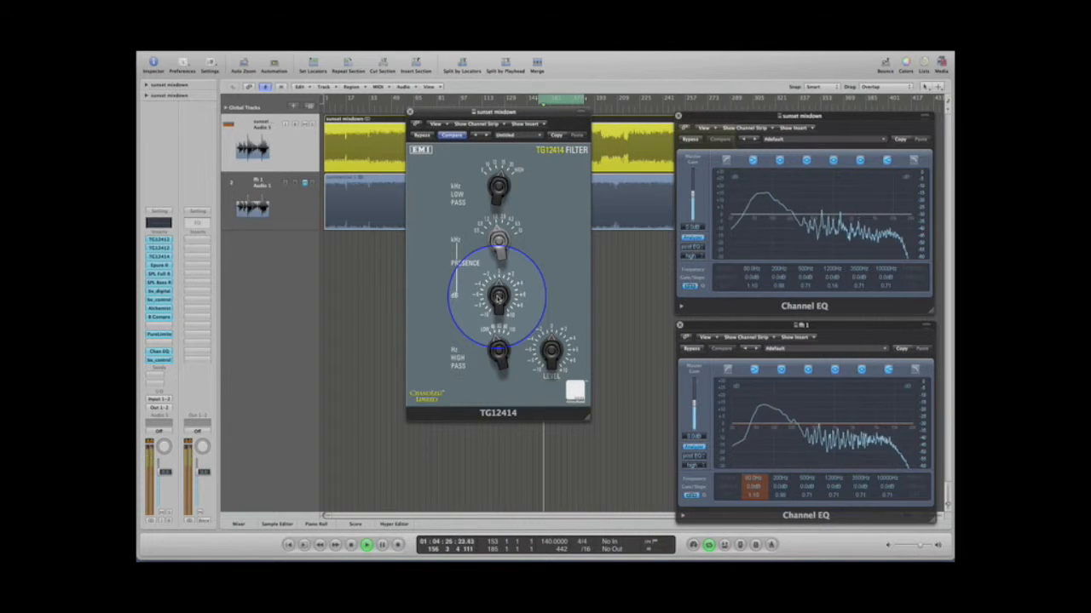
- Close the TG12414 filter, open the mixdown's SPL Bass Ranger beside the analyzers, audition its mid-column band sliders, and close it
left_click(410, 111)
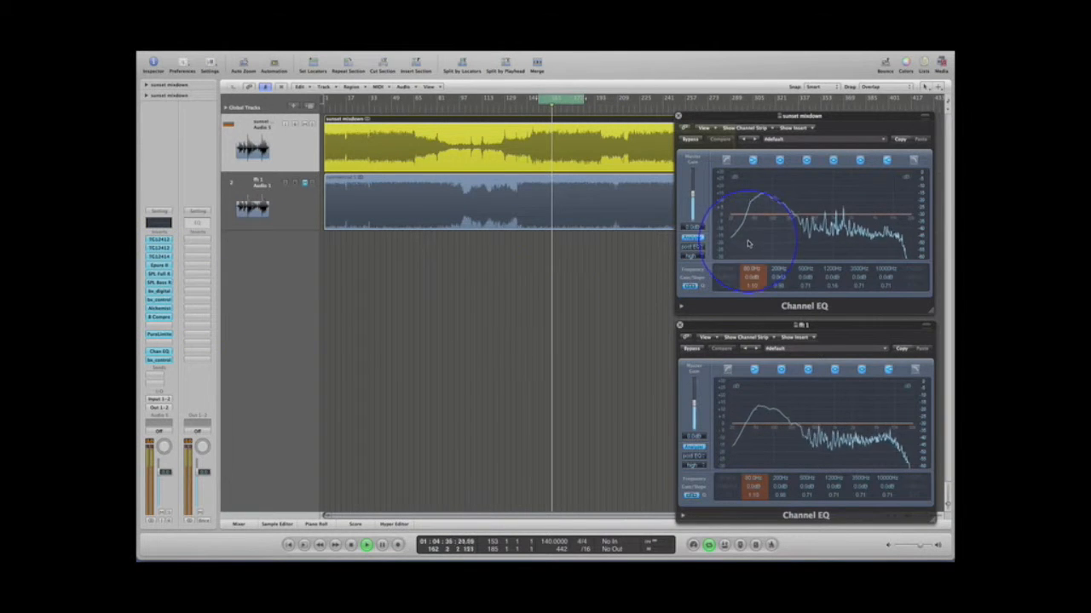
left_click(159, 283)
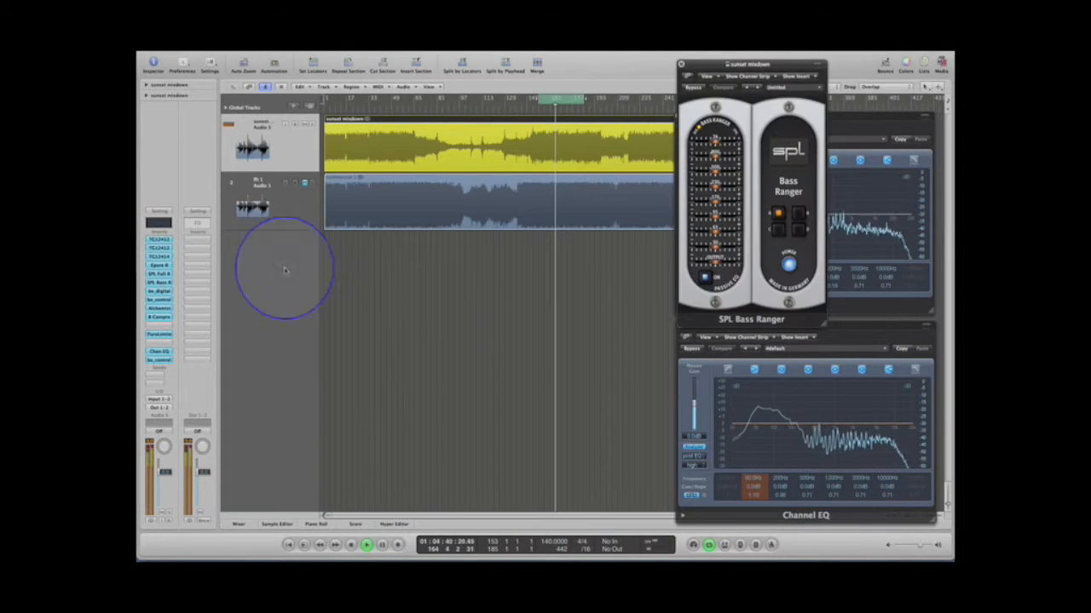
left_click_drag(753, 66, 429, 160)
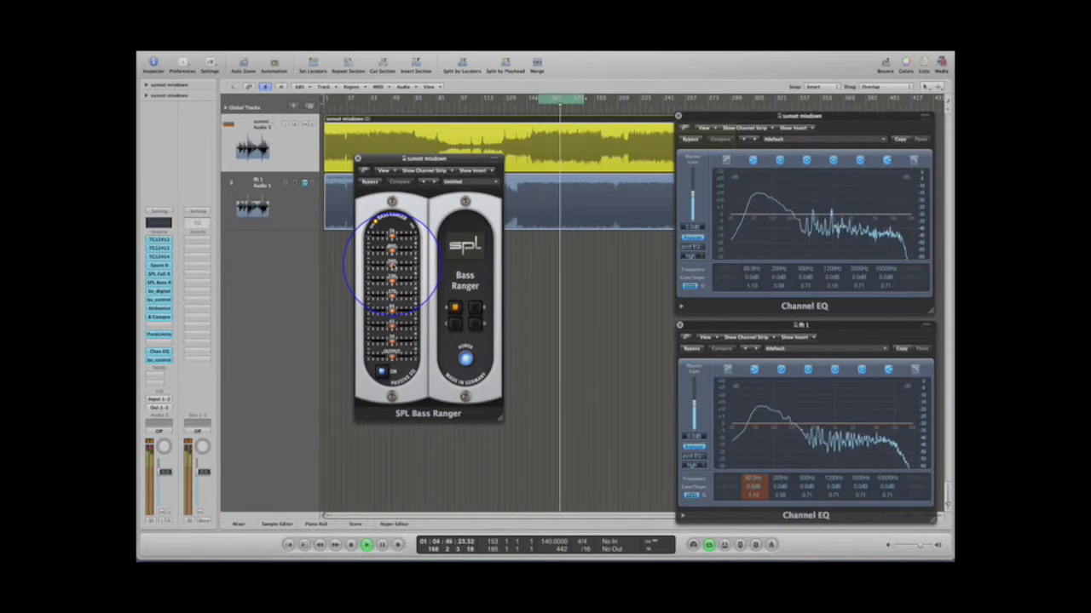
mouse_move(392, 266)
left_mouse_down()
mouse_move(410, 267)
mouse_move(392, 266)
left_mouse_up()
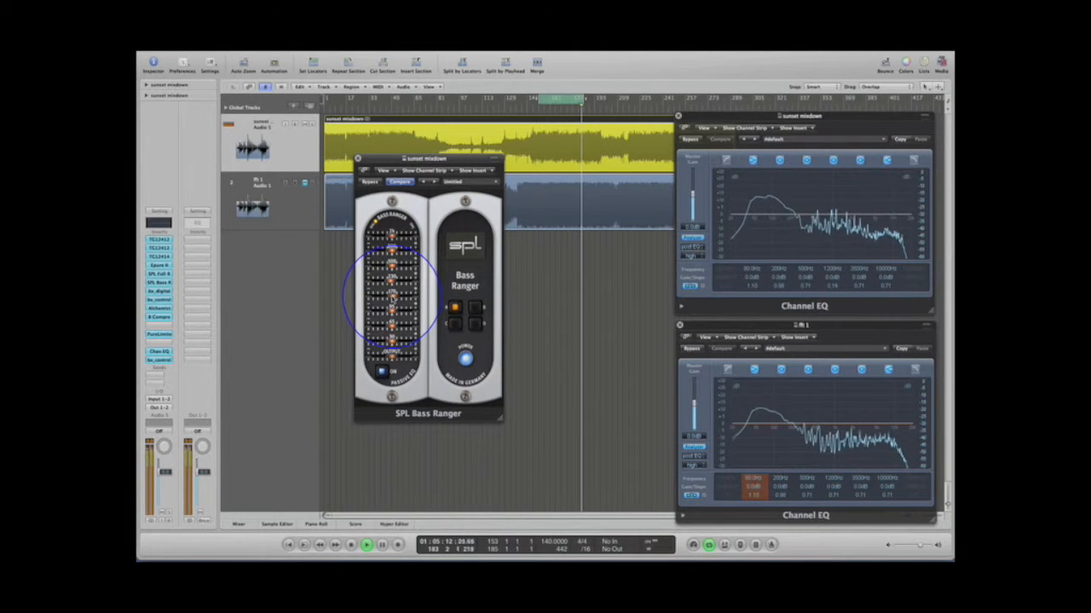
left_click(358, 159)
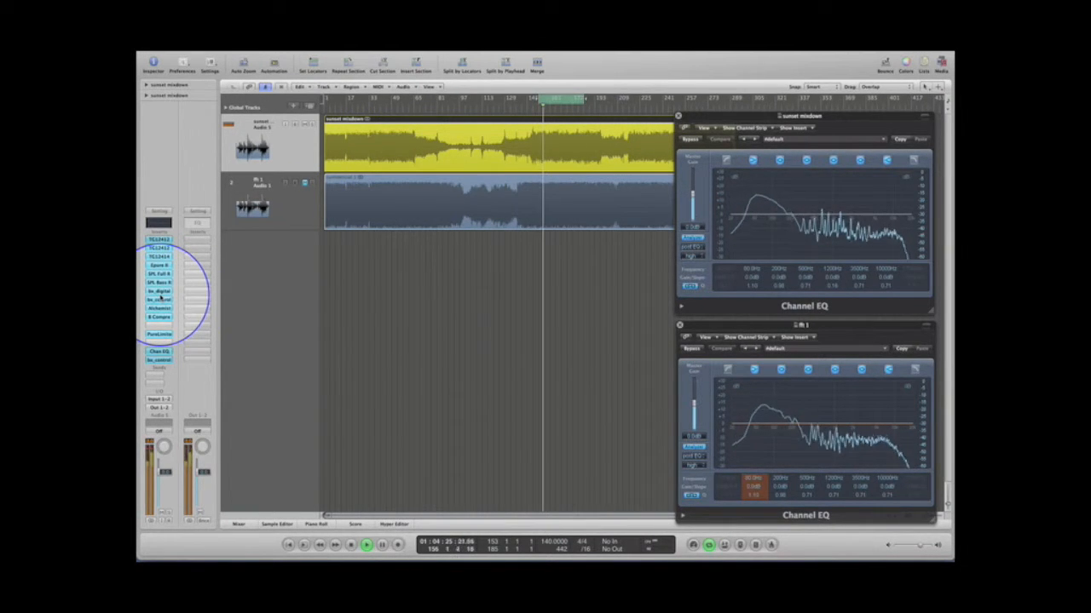
- Open the bx_control plug-in of the sunset mixdown and place it clear of the spectrum analyzers
left_click(160, 300)
left_click(532, 181)
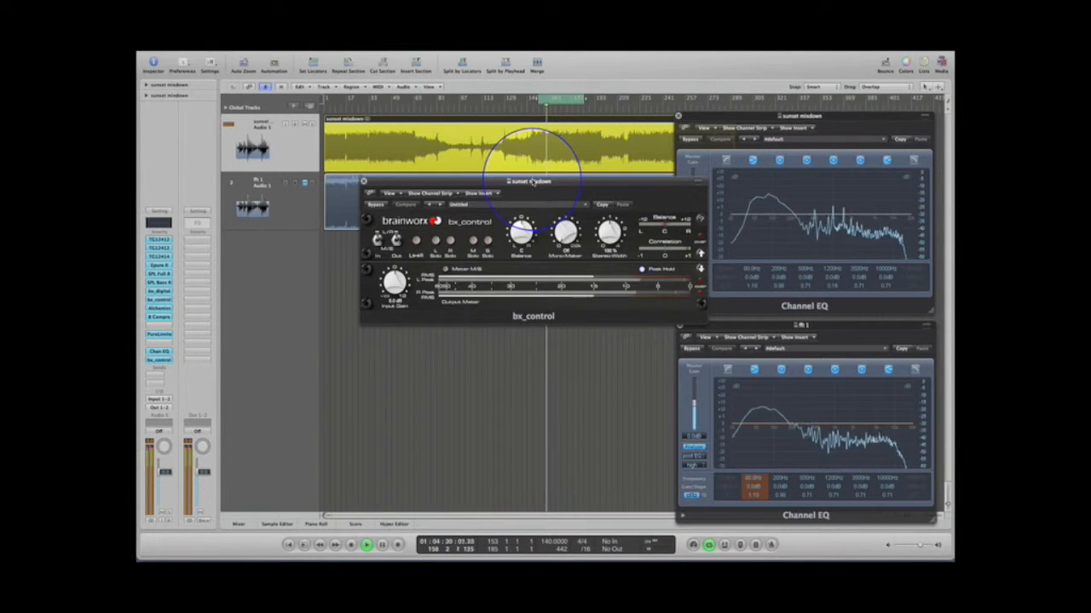
left_click_drag(532, 181, 409, 235)
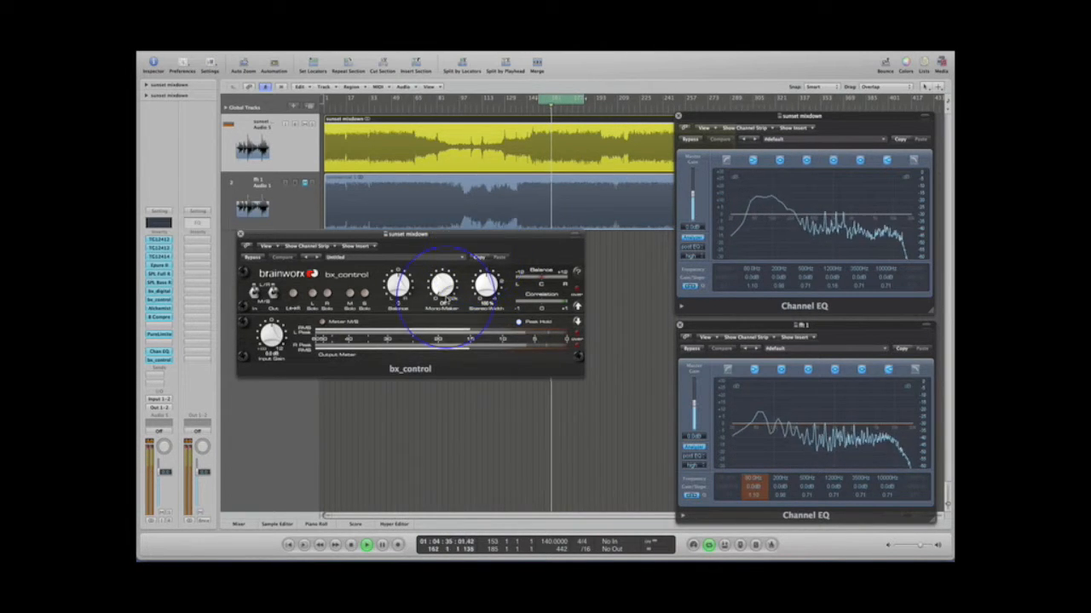
- Audition the mix in mono with bx_control's Mono-Maker turned fully up, adjusting the system volume while listening
left_click_drag(444, 285, 448, 144)
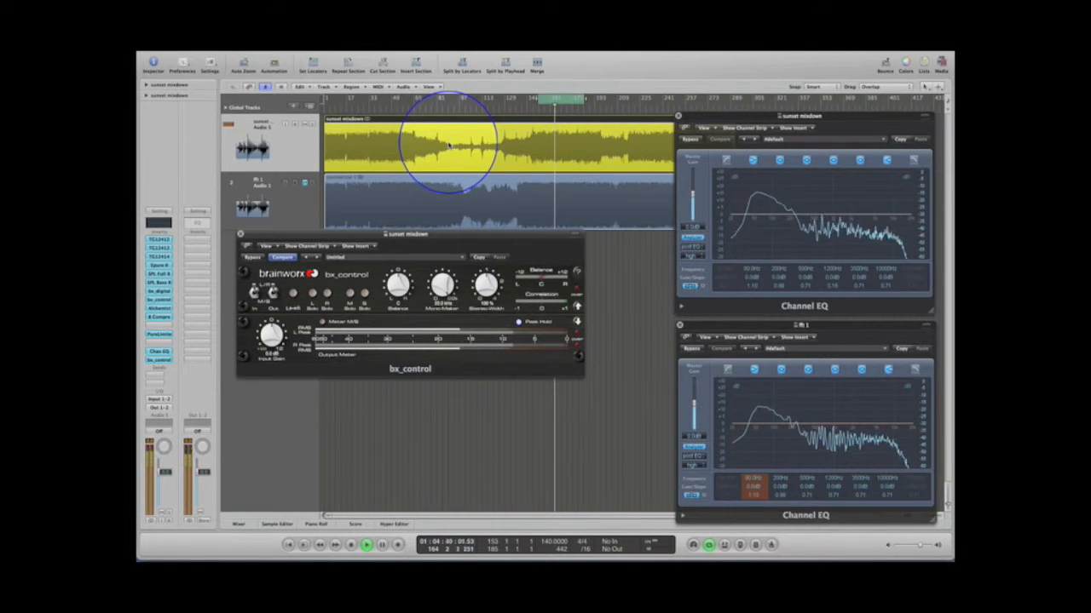
key("XF86AudioRaiseVolume")
key("XF86AudioRaiseVolume")
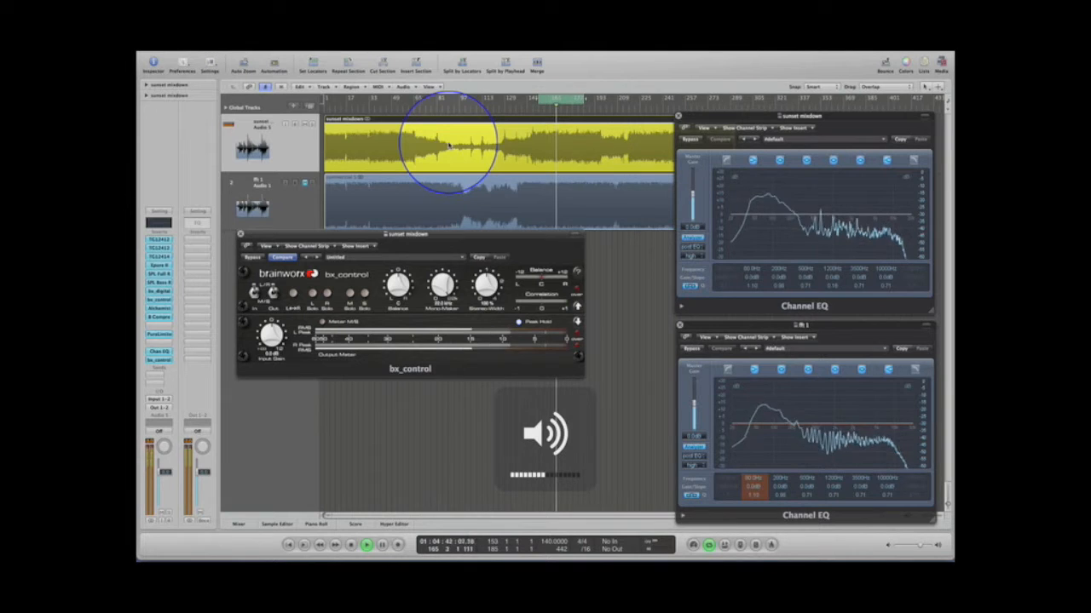
key("XF86AudioLowerVolume")
key("XF86AudioLowerVolume")
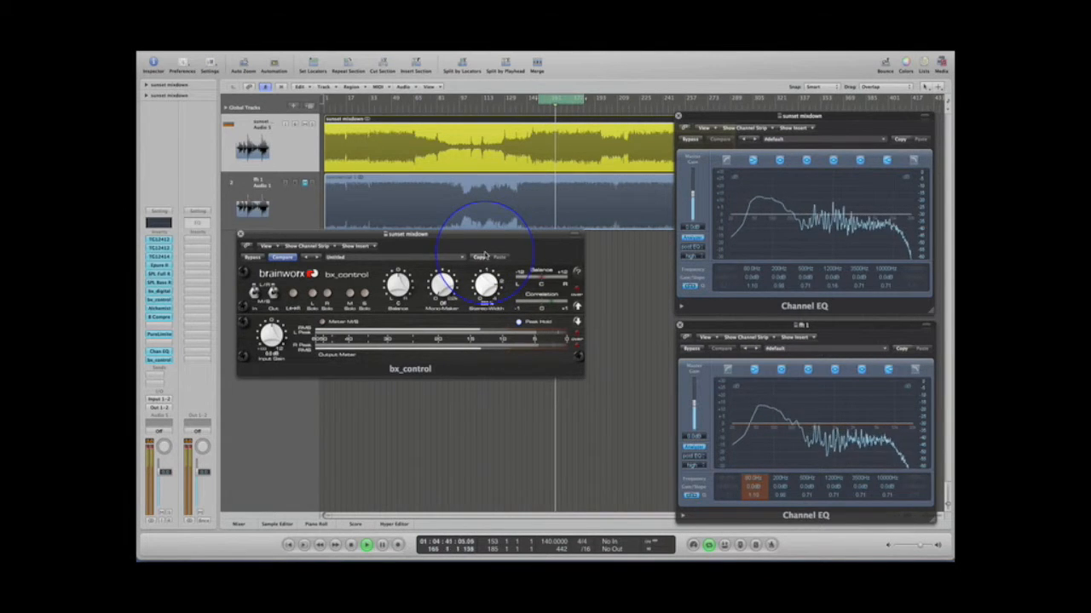
- Widen the mix to a Stereo-Width of about 144% in bx_control, lower the system volume, and close the plug-in
key("XF86AudioLowerVolume")
key("XF86AudioLowerVolume")
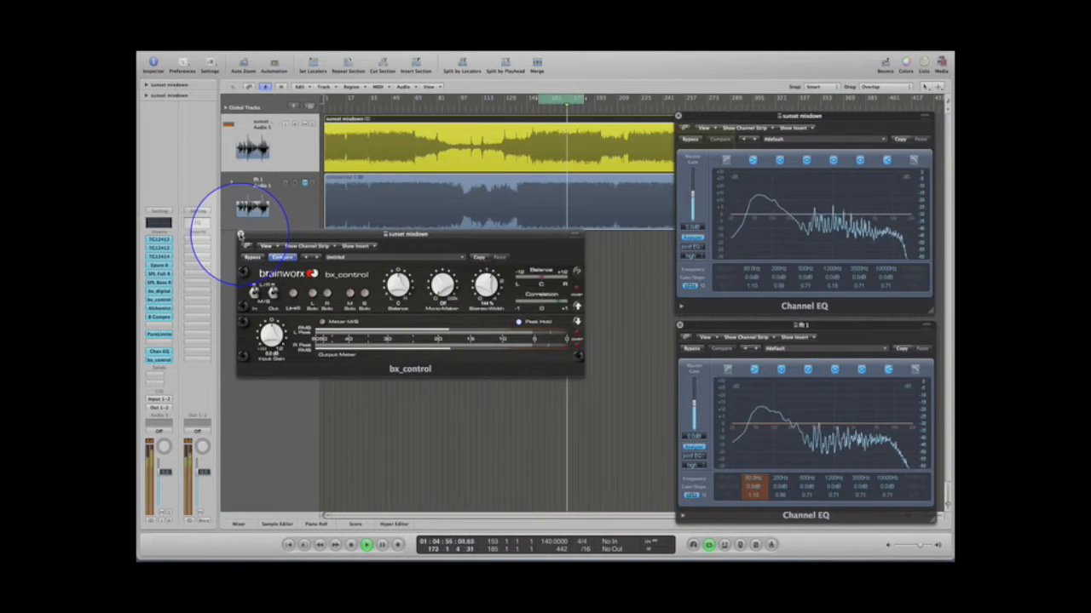
left_click(241, 234)
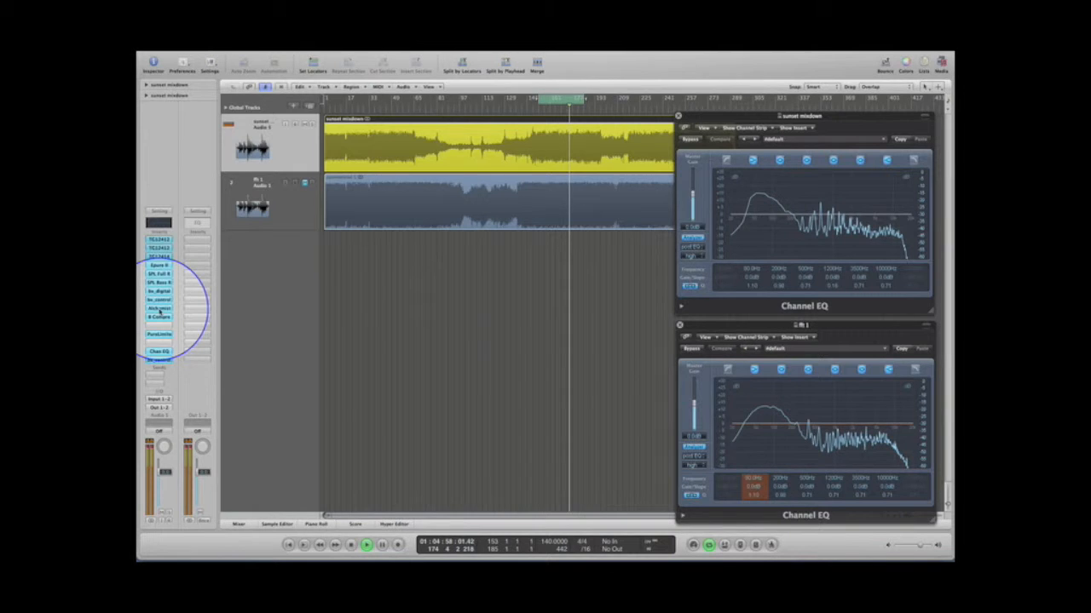
- Open the Alchemist multiband compressor of the sunset mixdown, place it beside the analyzers, and solo low band 1
left_click(159, 312)
left_click_drag(479, 133, 431, 117)
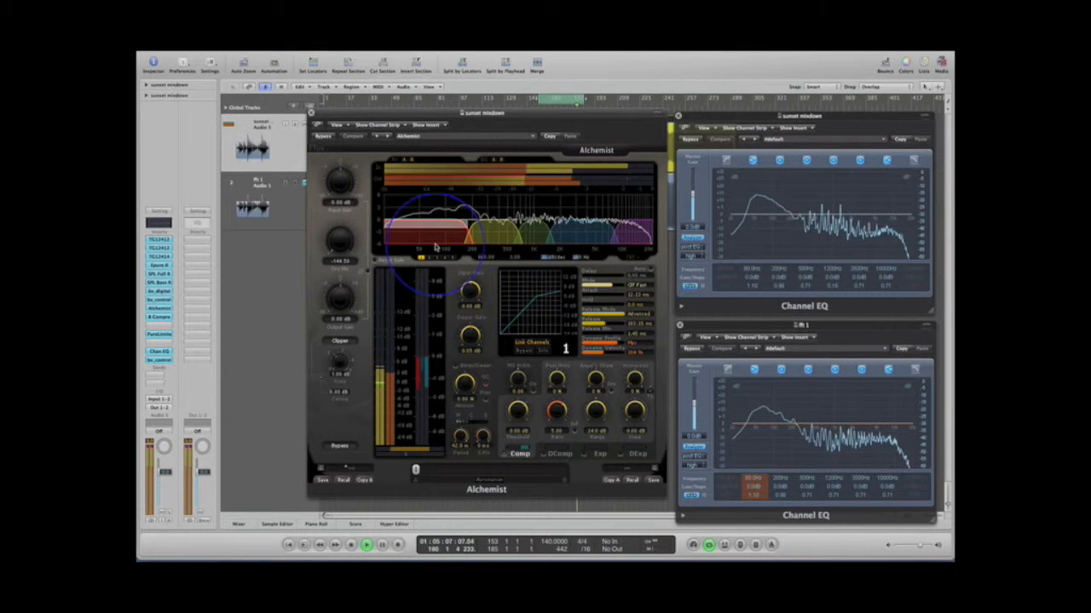
left_click(544, 352)
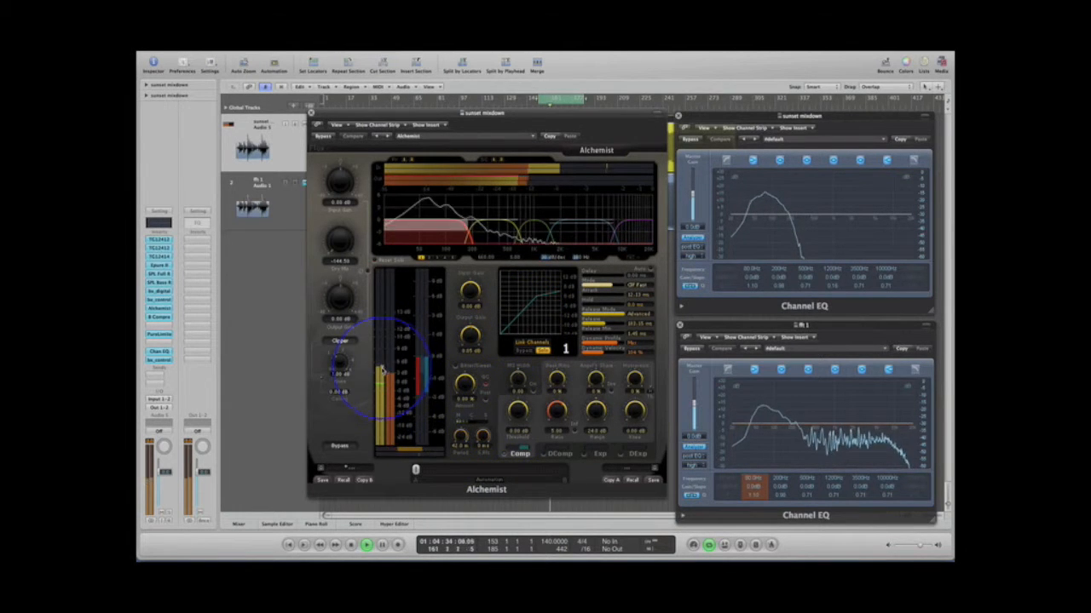
- Adjust the compression threshold of Alchemist band 1, raise its output gain to about 3.2 dB, and end its solo
left_click_drag(519, 414, 520, 397)
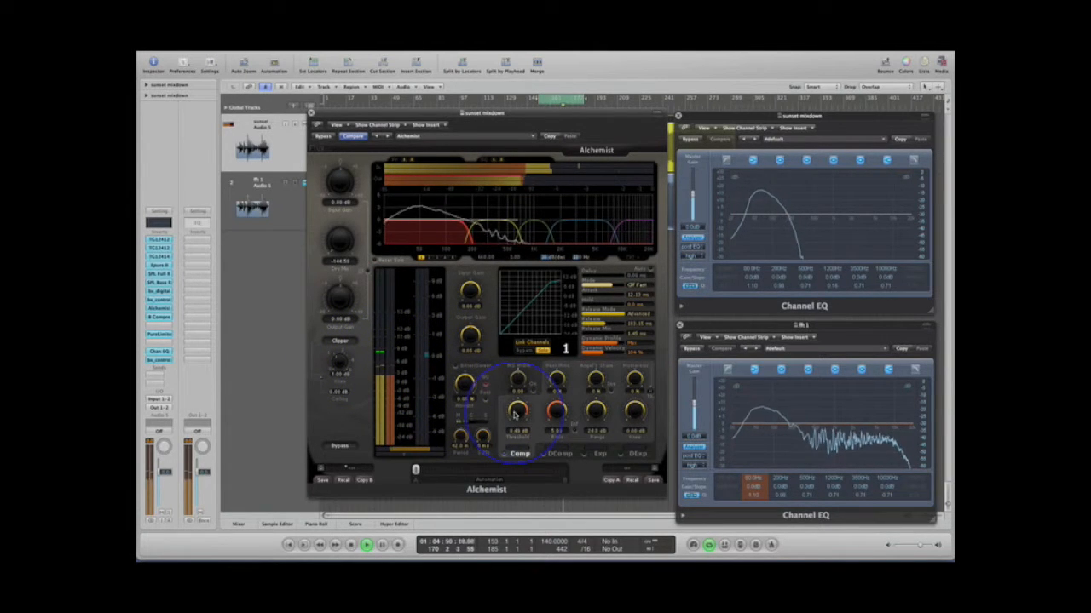
left_click_drag(513, 417, 512, 426)
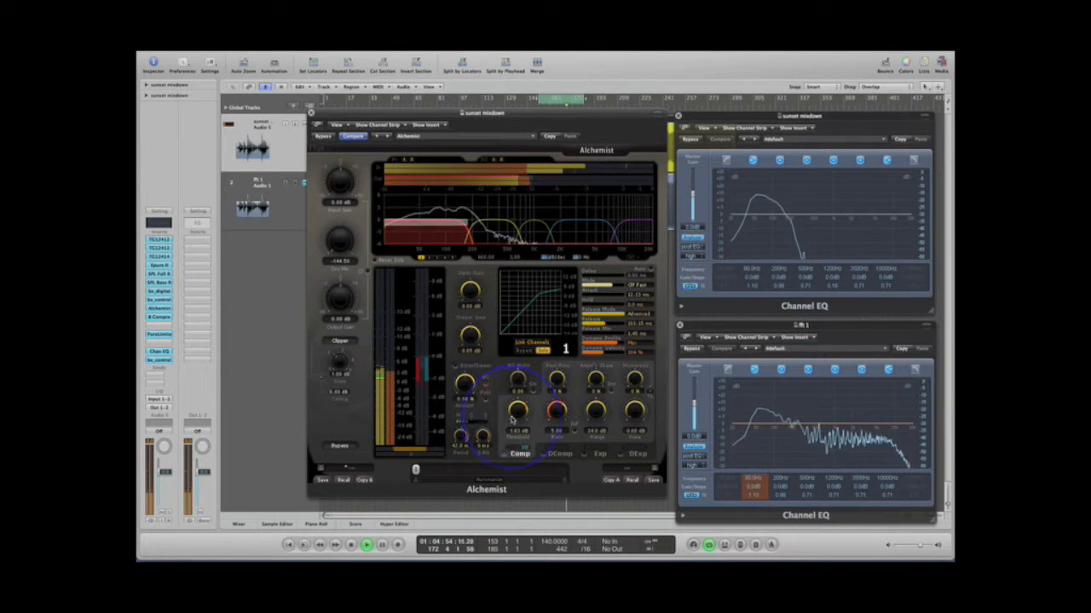
left_click_drag(516, 419, 515, 427)
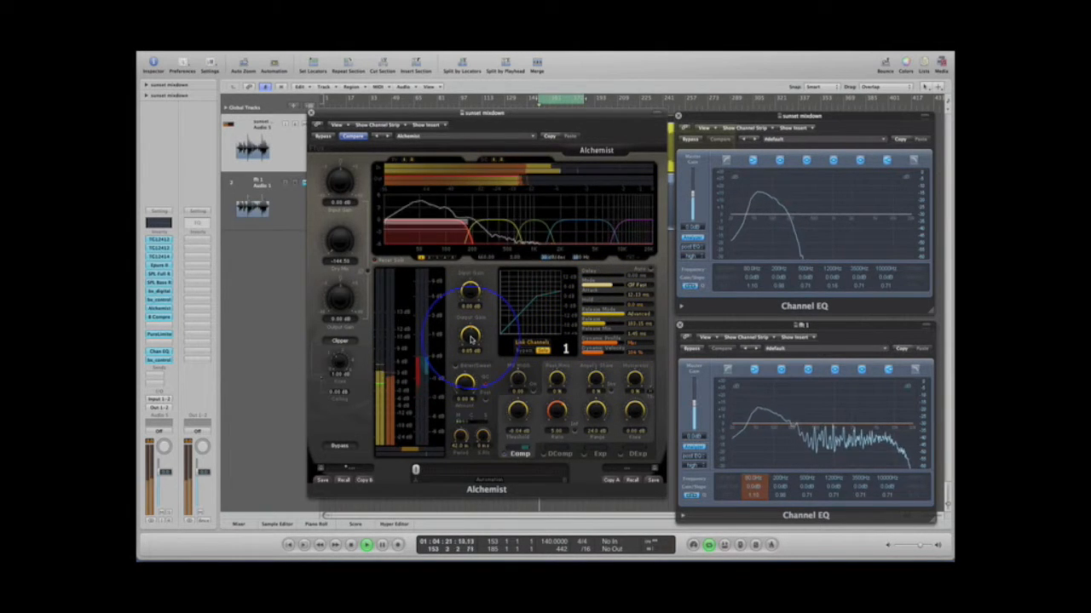
left_click_drag(475, 324, 475, 300)
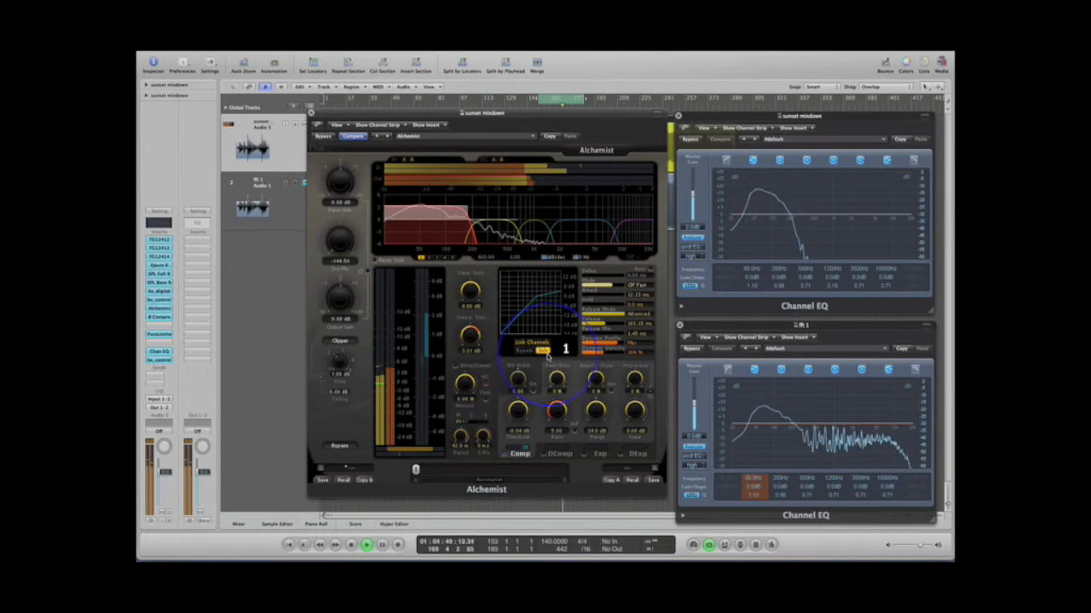
left_click(544, 351)
- Solo Alchemist band 2, lower its threshold to about -4.6 dB, and raise its output gain to about 2.2 dB
left_click(497, 239)
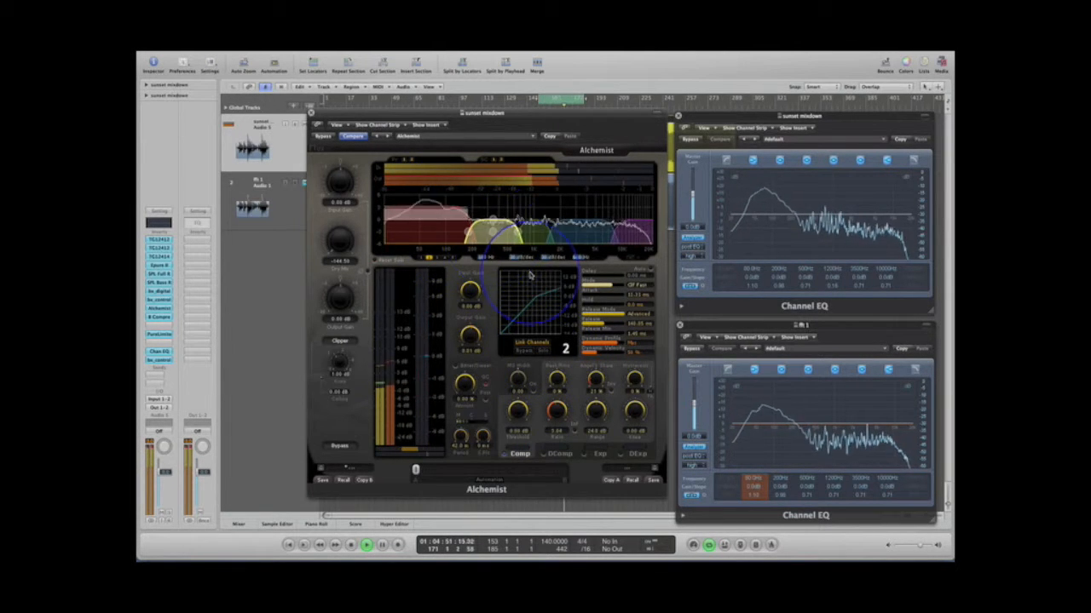
left_click(543, 351)
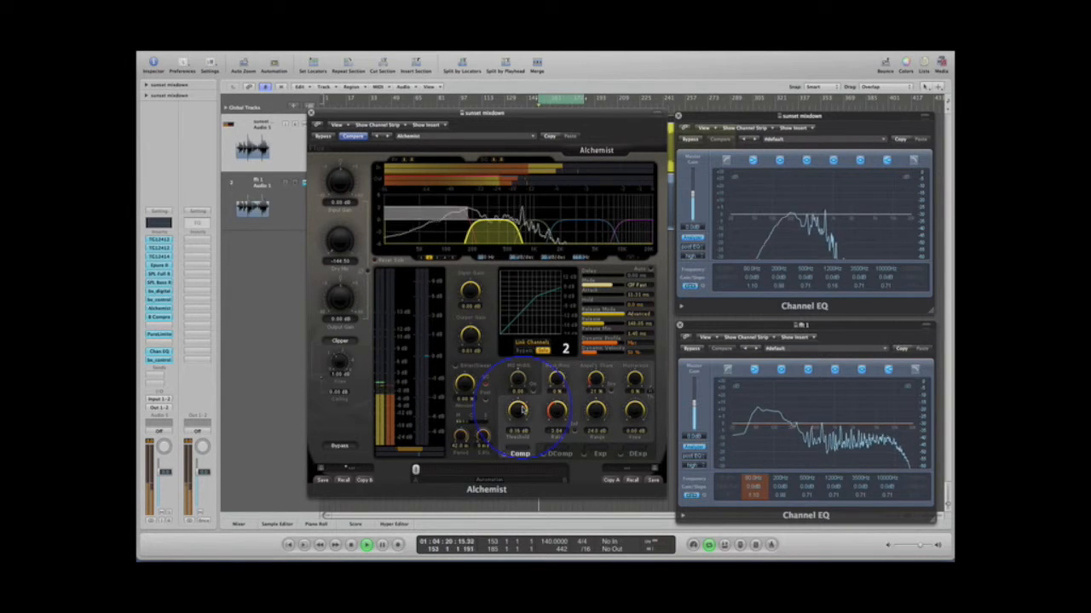
mouse_move(522, 409)
left_mouse_down()
mouse_move(520, 433)
mouse_move(517, 419)
left_mouse_up()
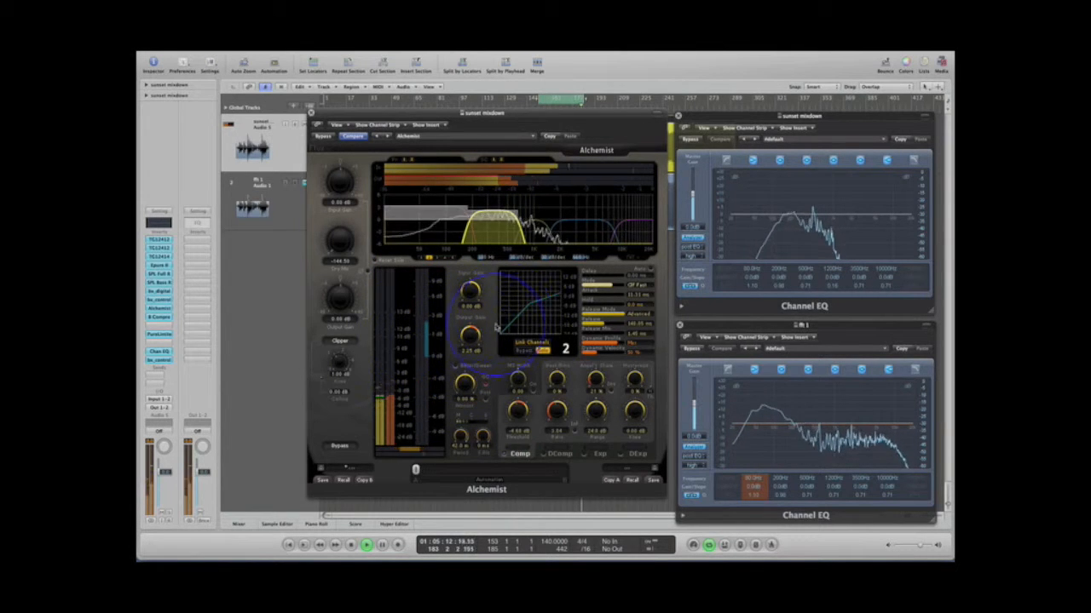
- Take Alchemist band 2 out of solo and solo only band 3
left_click(538, 242)
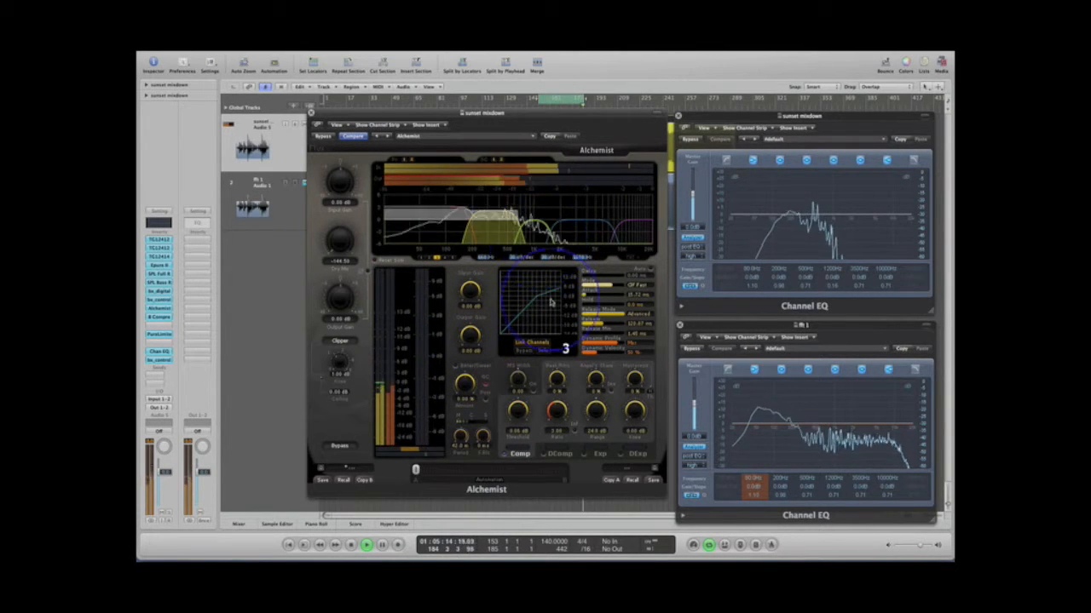
left_click(542, 350)
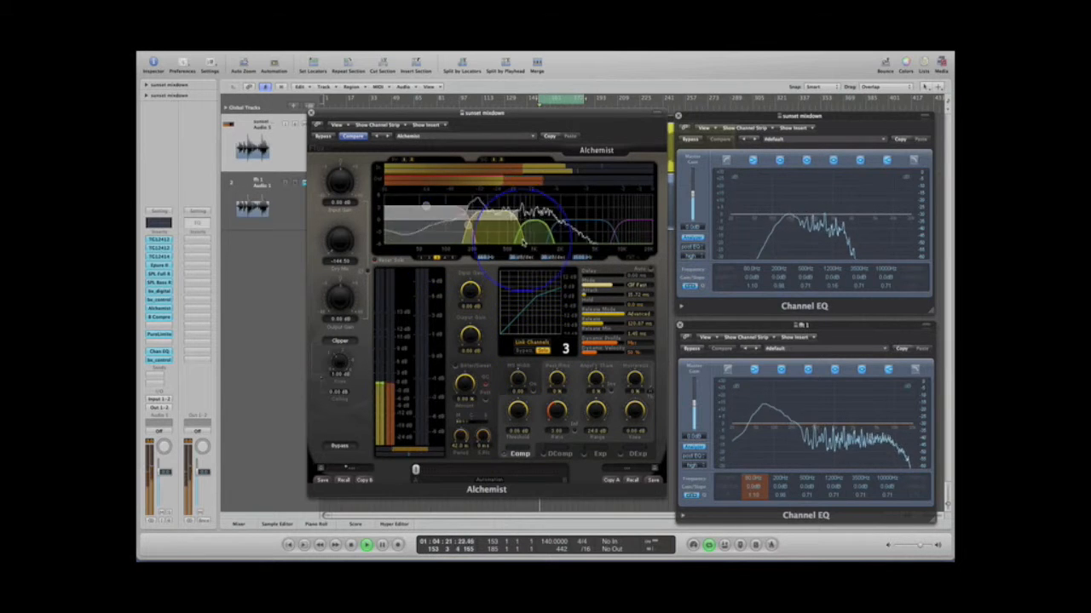
left_click(542, 350)
left_click(534, 230)
left_click(542, 350)
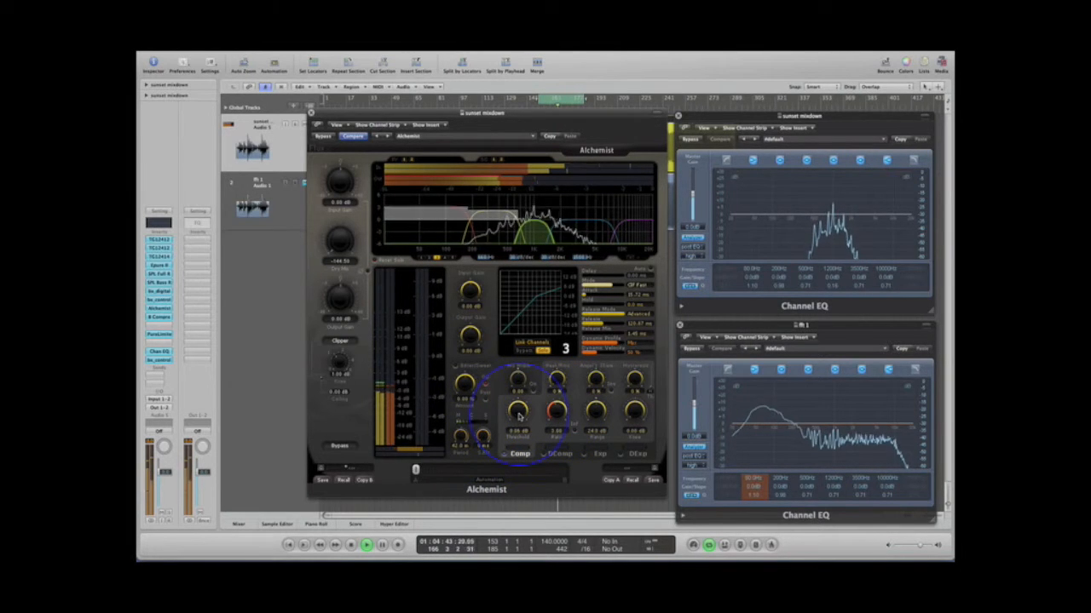
- Lower the threshold of Alchemist band 3 to about -7.3 dB, raise its output gain to about 1.8 dB, and end its solo
left_click_drag(519, 416, 513, 438)
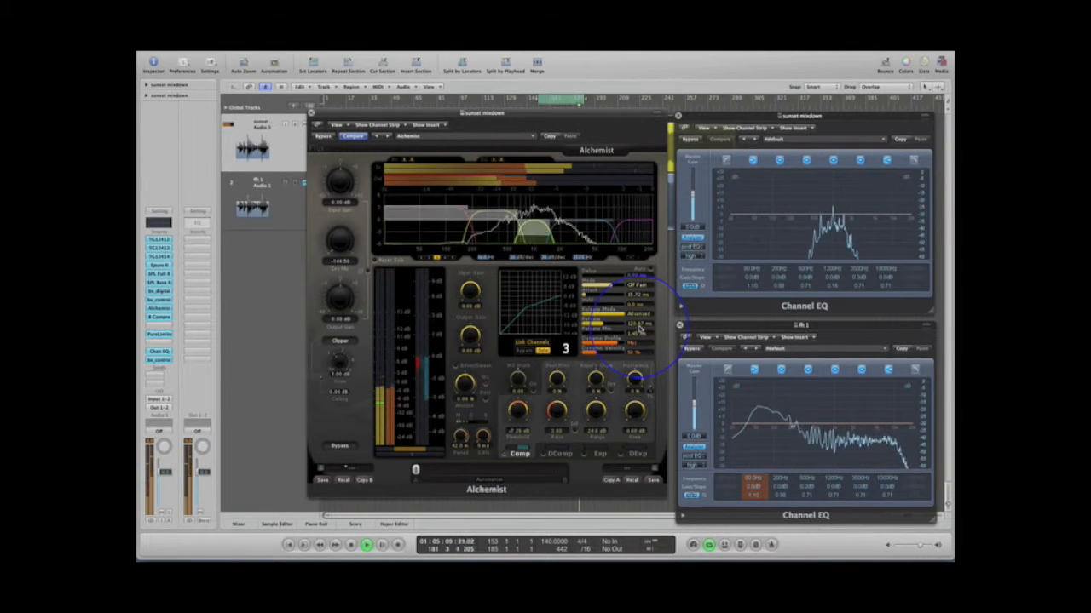
left_click_drag(474, 326, 475, 300)
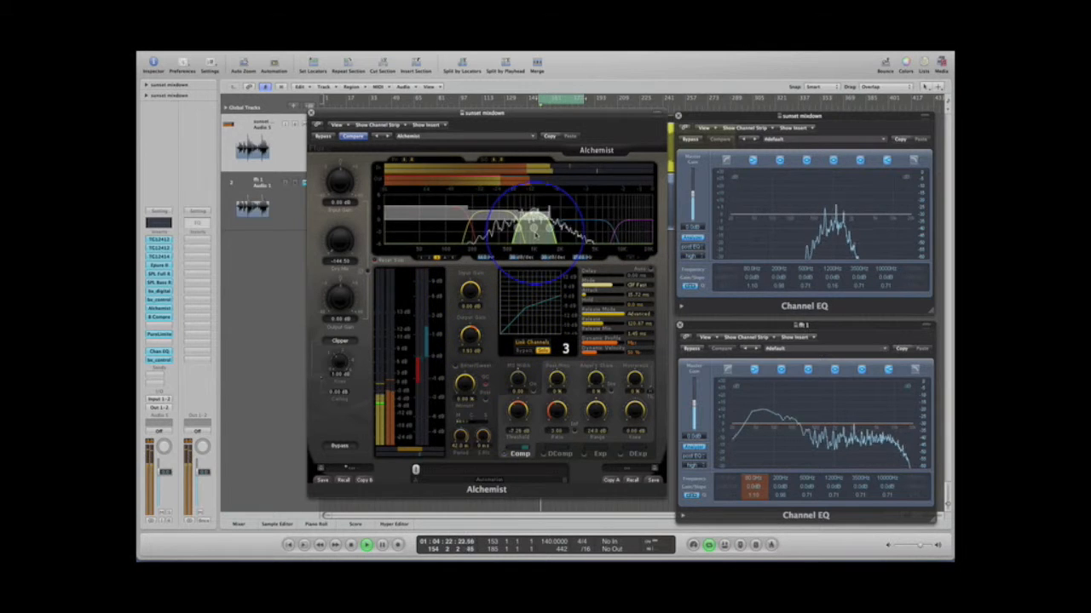
left_click(539, 231)
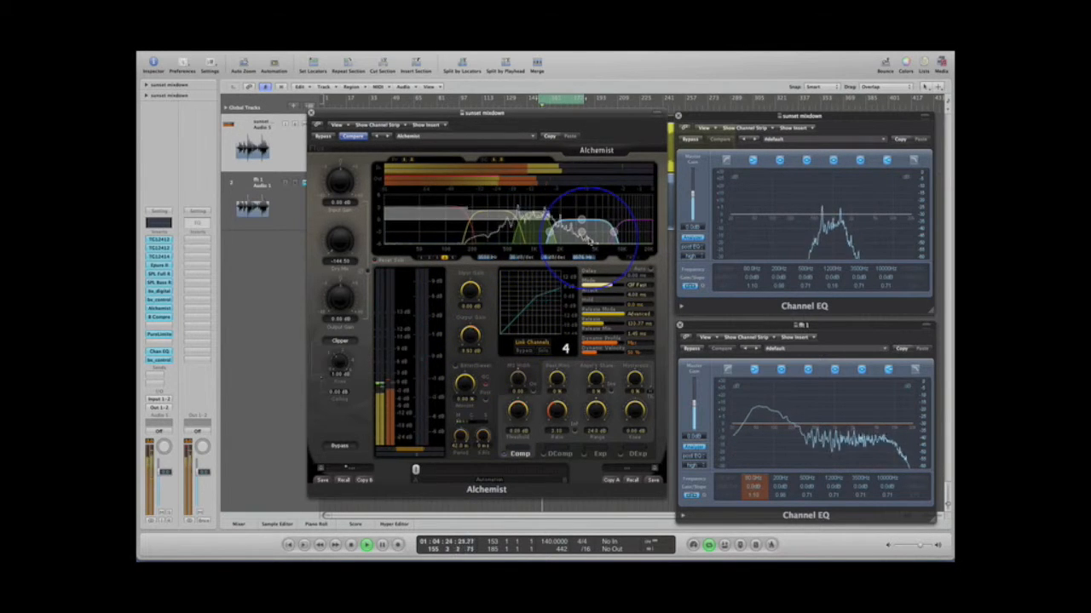
left_click(537, 231)
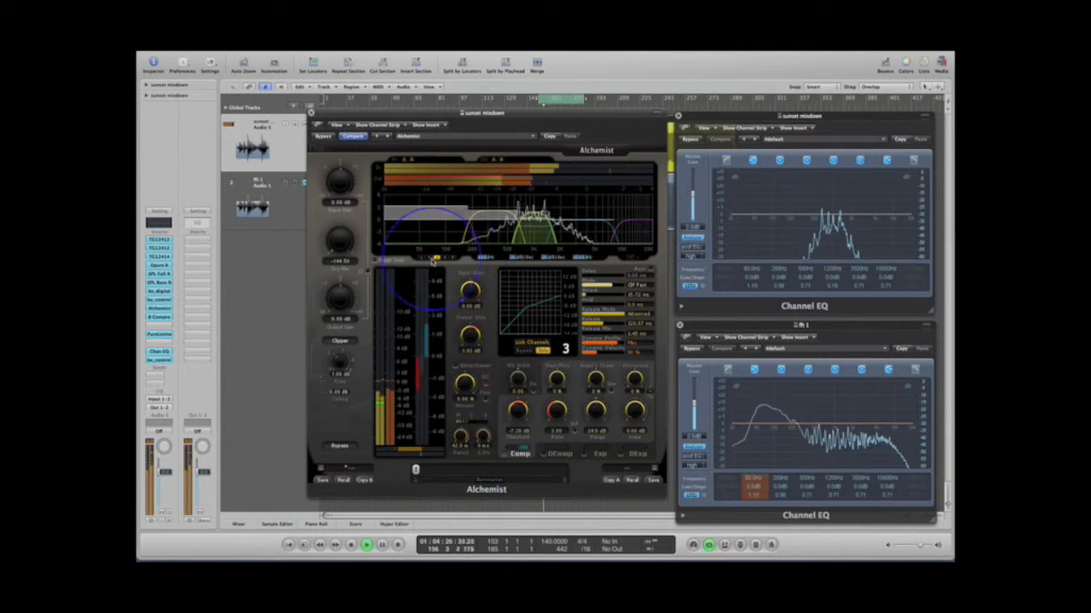
left_click(544, 351)
- Solo Alchemist band 4 and lower its compression ratio to about 3
left_click(581, 232)
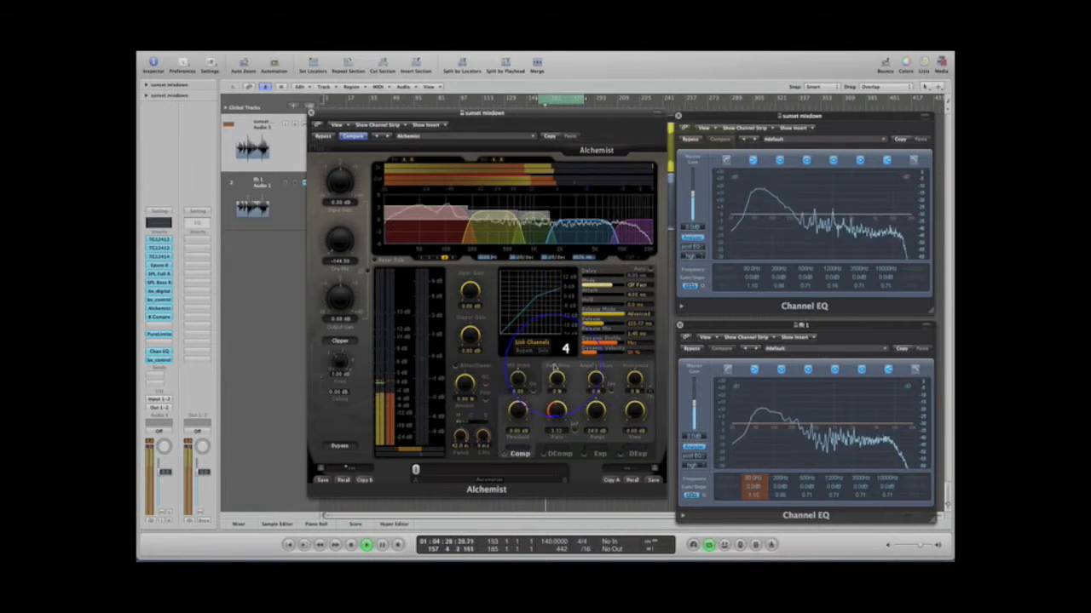
left_click(543, 352)
left_click(543, 352)
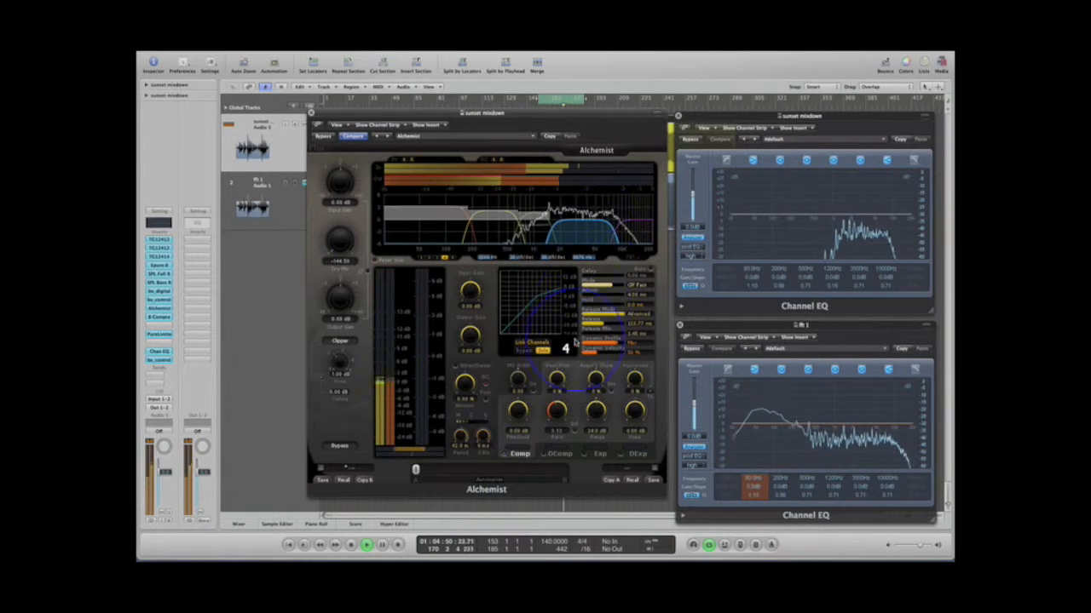
mouse_move(555, 412)
left_mouse_down()
mouse_move(556, 424)
mouse_move(558, 415)
left_mouse_up()
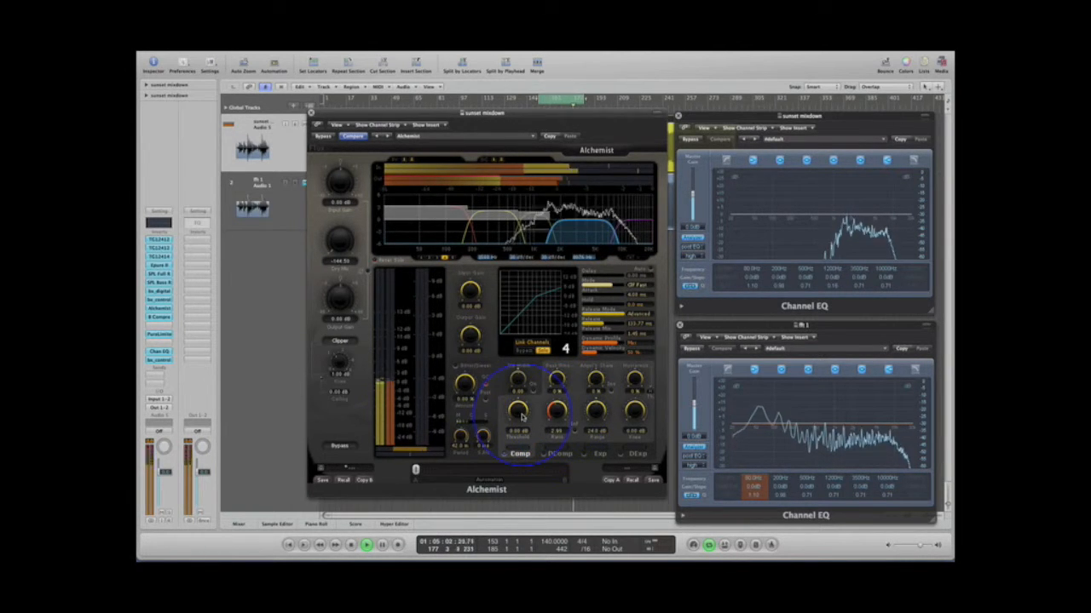
- Lower the threshold of Alchemist band 4, raise its output gain to about 3 dB, and end its solo
left_click_drag(518, 415, 518, 423)
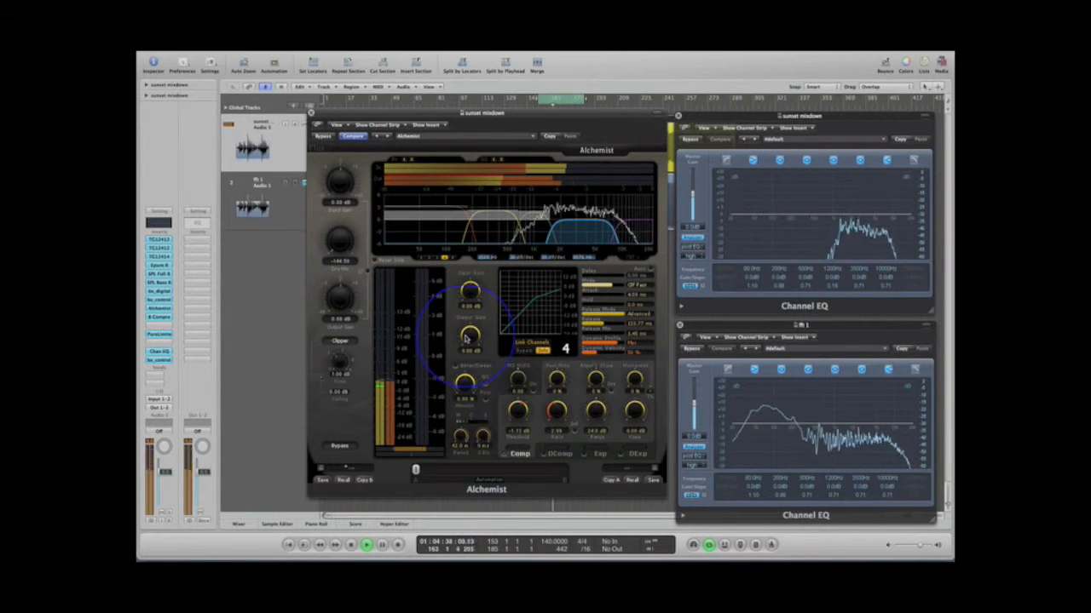
left_click_drag(469, 336, 484, 292)
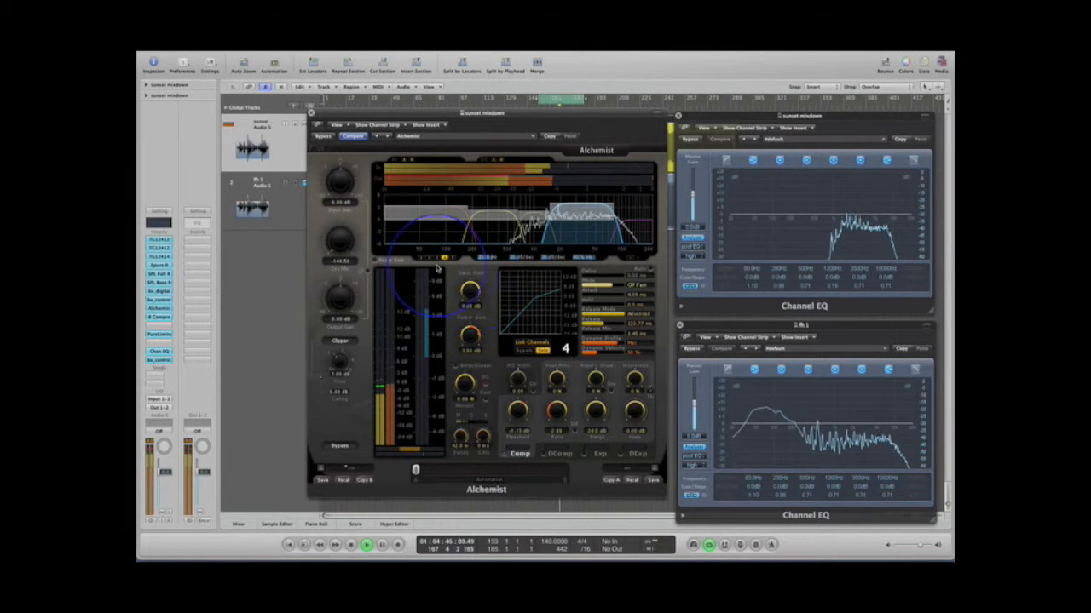
left_click(542, 351)
left_click(543, 351)
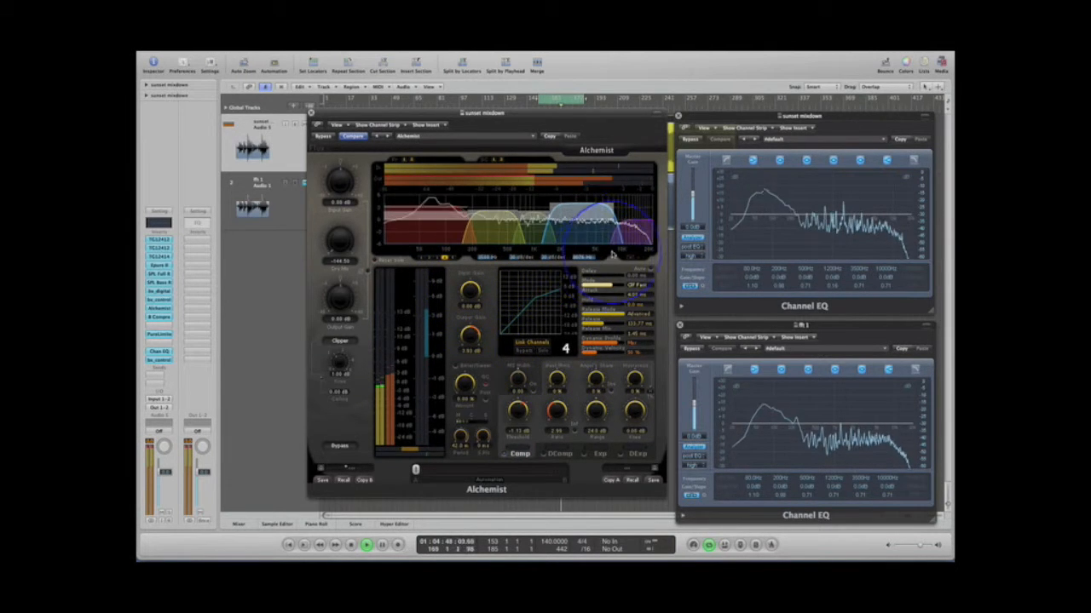
- Solo Alchemist band 5, lower its threshold to about -8.1 dB, raise its output gain to about 1.1 dB, and end its solo
left_click(637, 237)
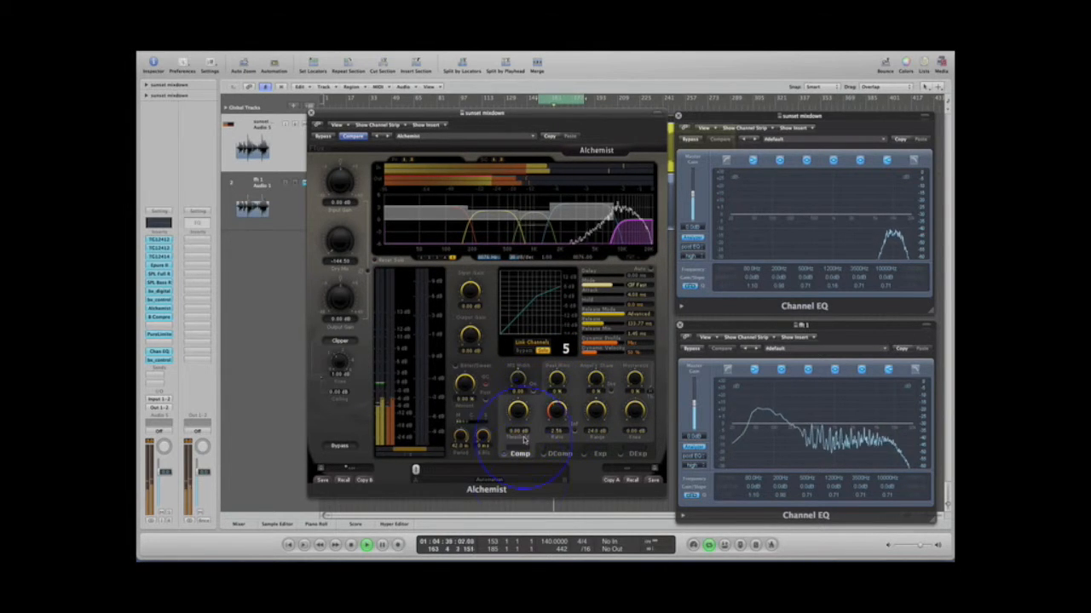
left_click_drag(520, 426, 520, 444)
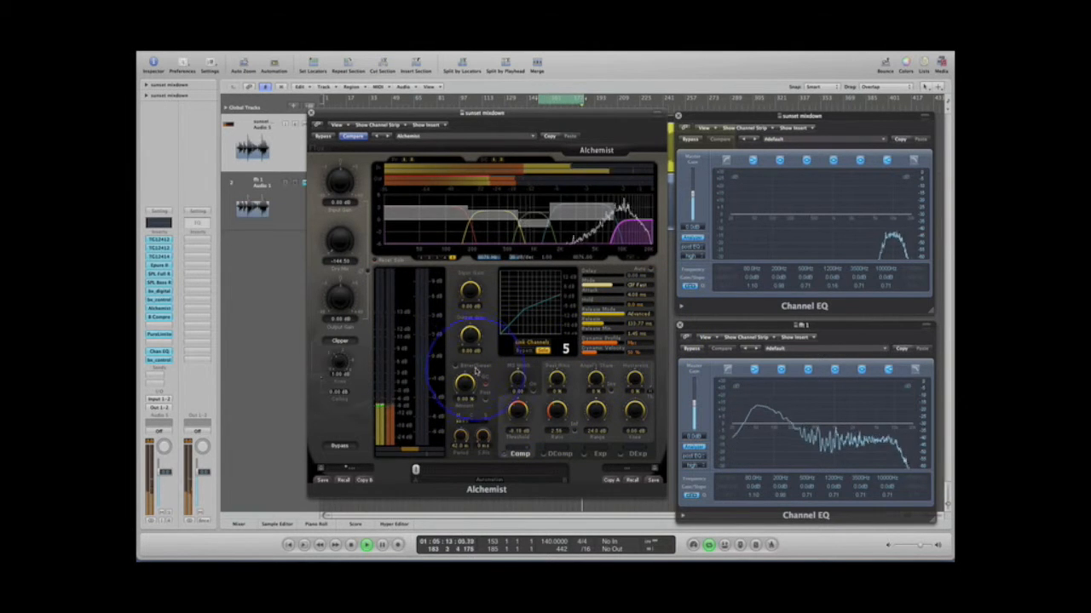
left_click_drag(468, 339, 473, 316)
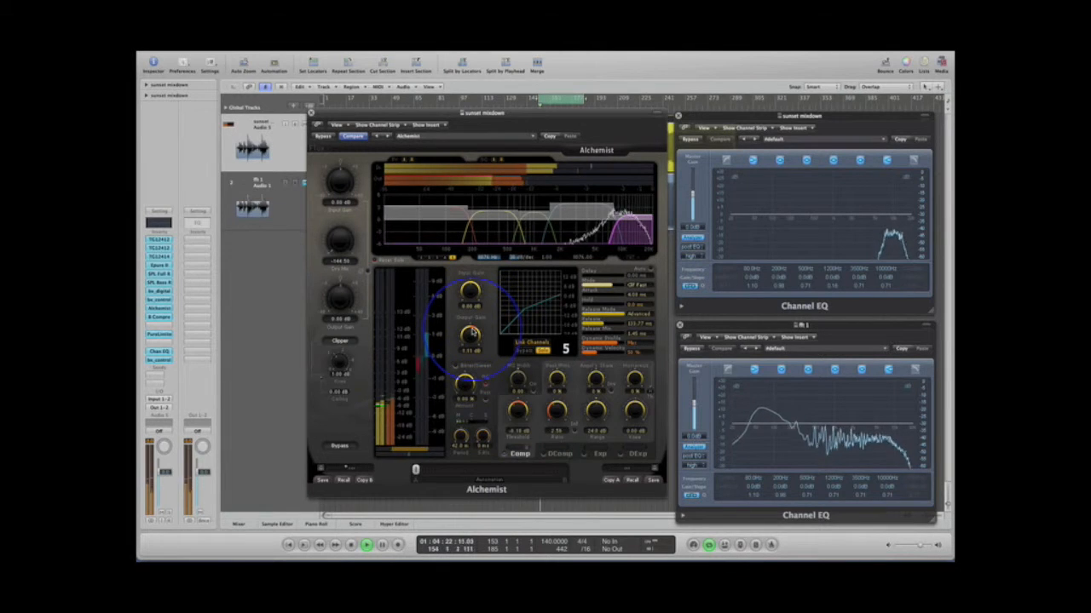
left_click(544, 350)
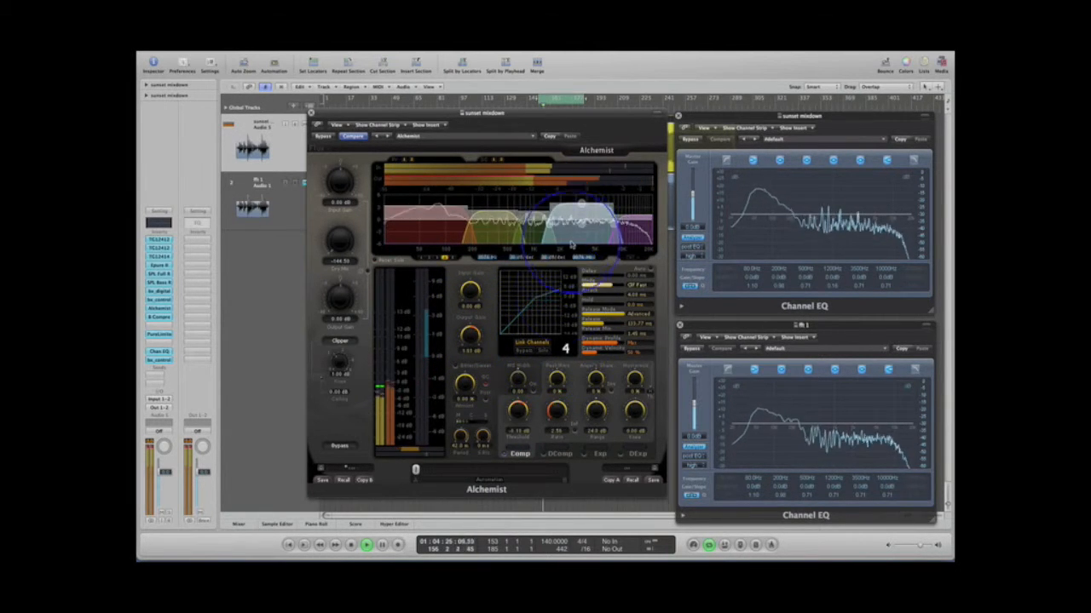
- Compare Alchemist band 4 bypassed and active, and lower the output gains of band 4 to about 1.5 dB and of band 1
left_click(524, 350)
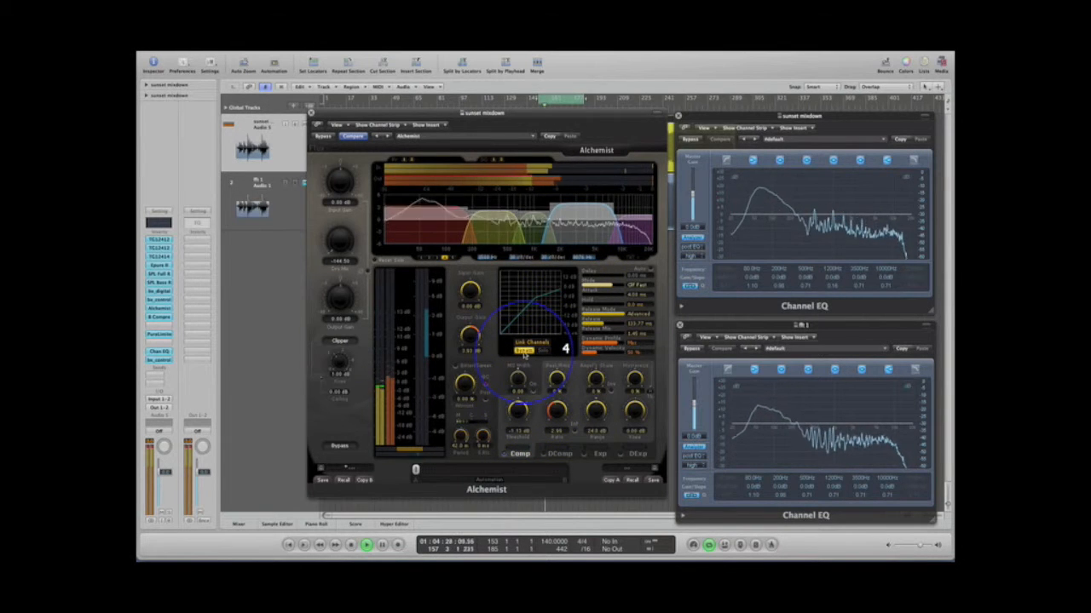
left_click(524, 353)
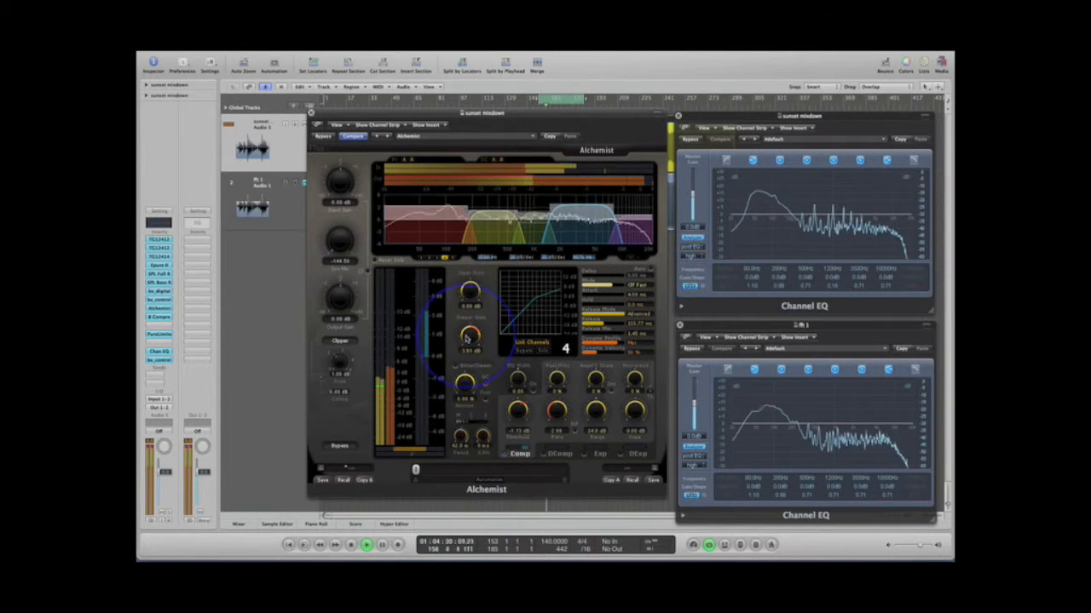
left_click_drag(463, 348, 462, 356)
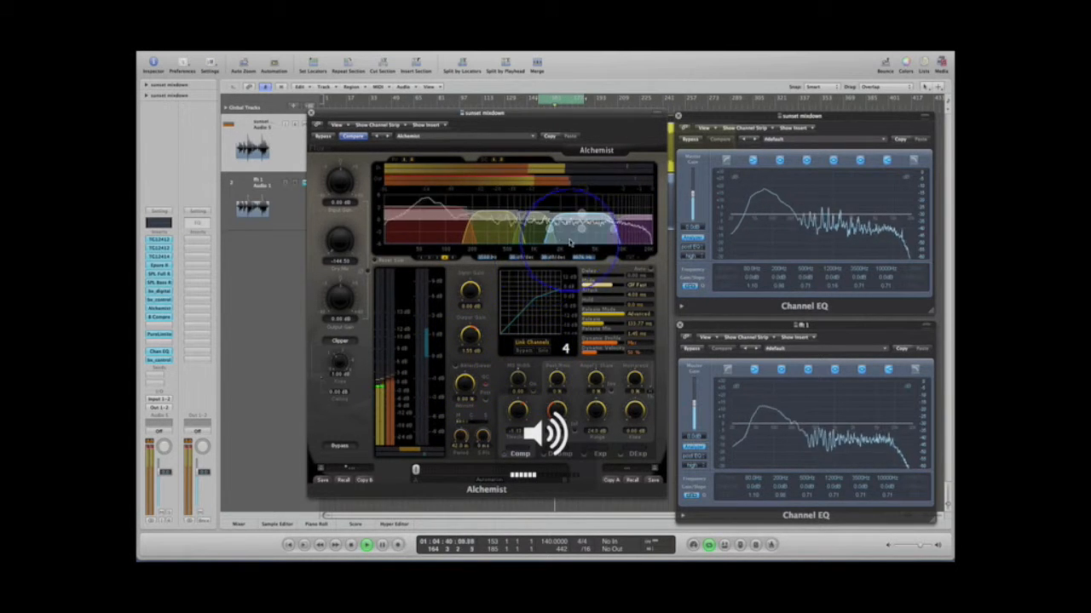
left_click(428, 228)
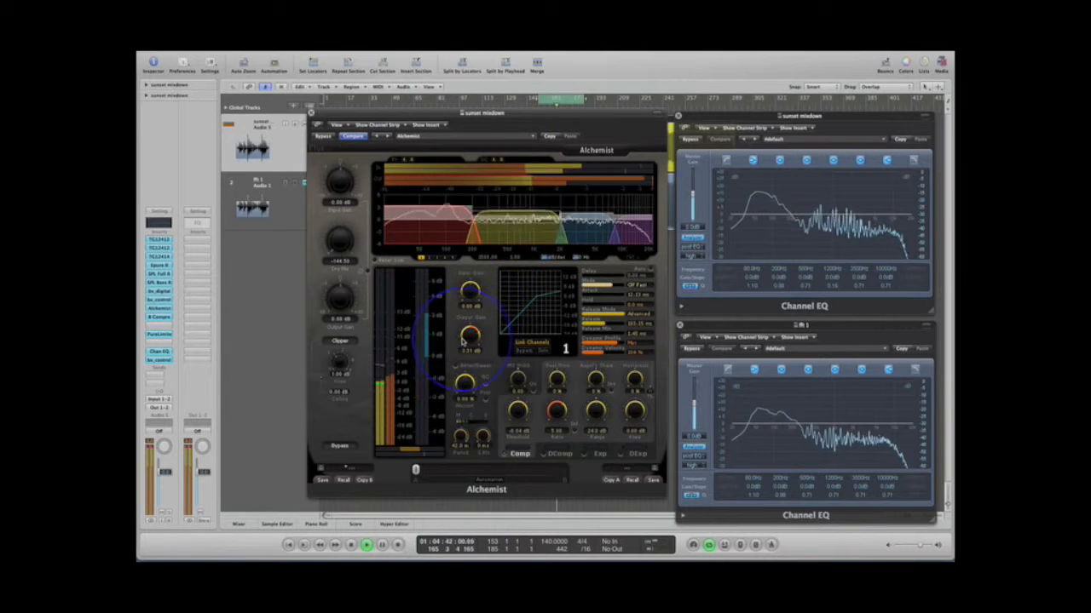
left_click_drag(468, 334, 469, 362)
- Adjust the crossover frequencies between Alchemist bands 2, 3 and 4, giving band 3 a narrow range around 1 kHz
left_click(516, 221)
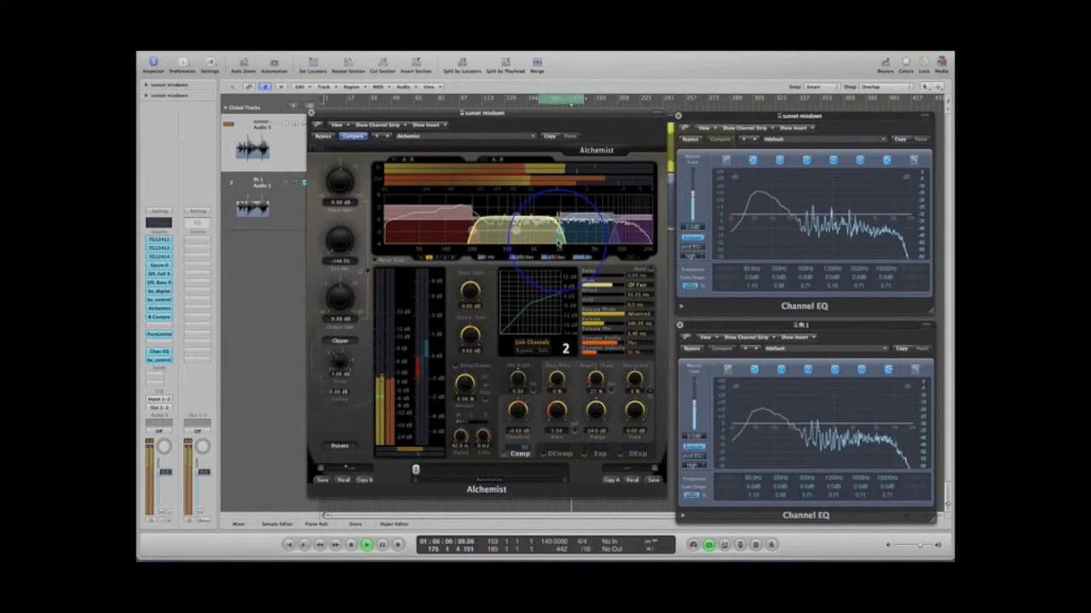
left_click(582, 228)
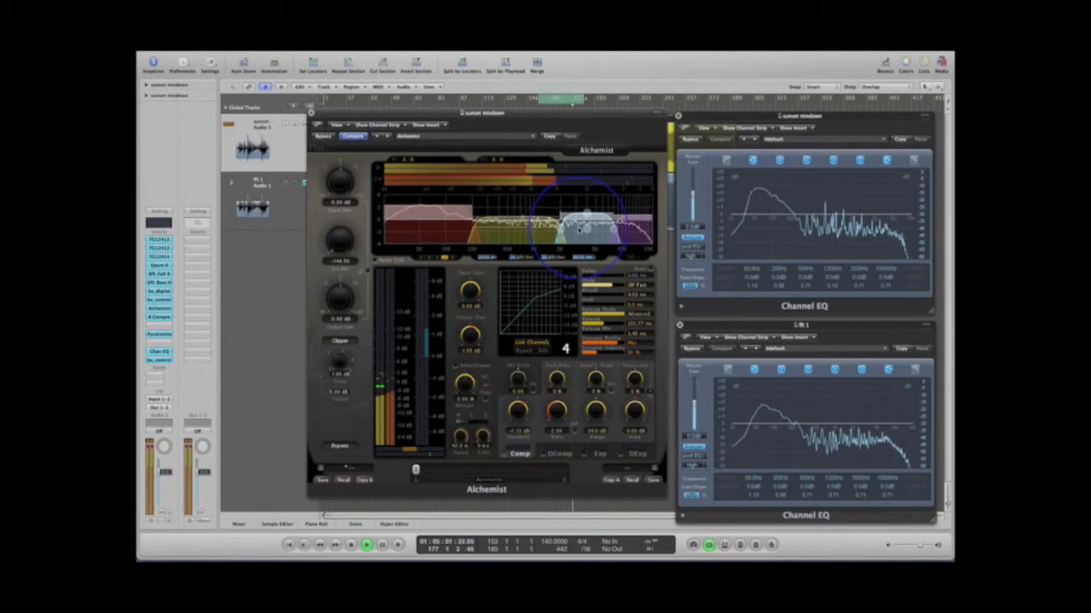
left_click(525, 245)
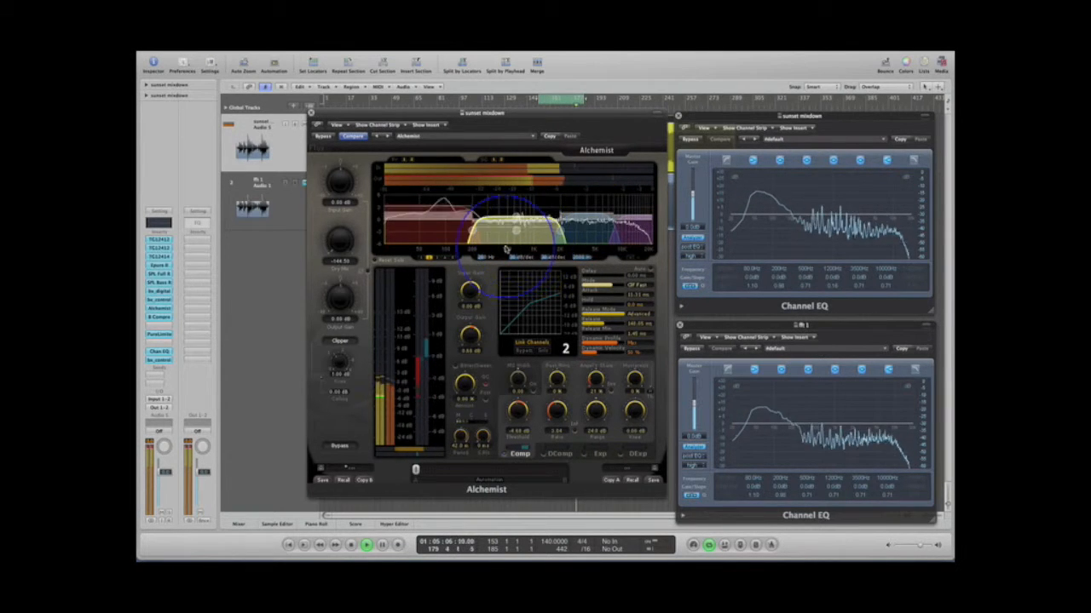
left_click(584, 223)
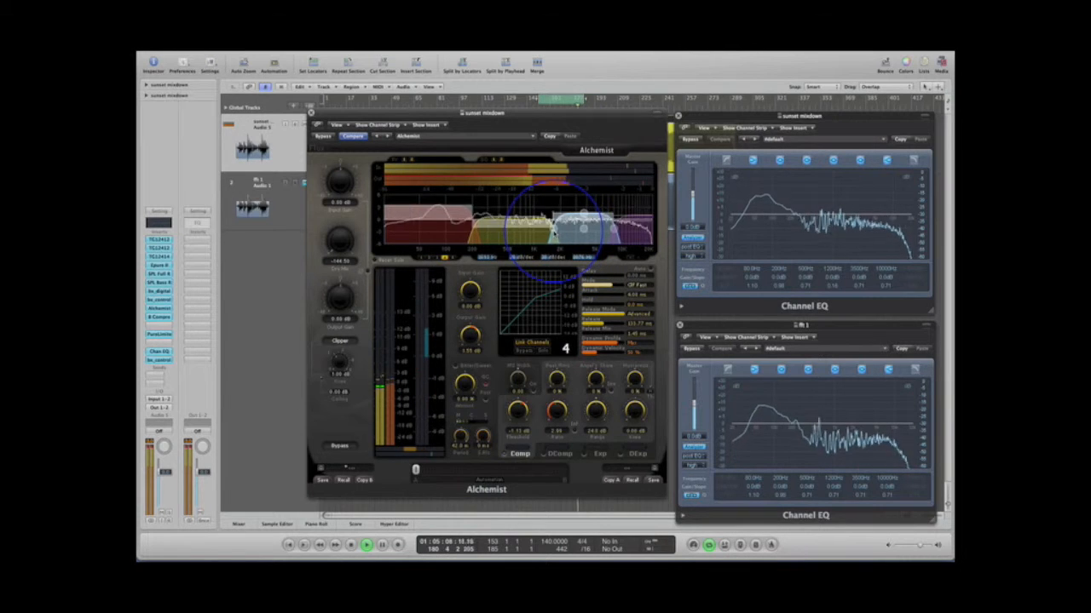
left_click(488, 239)
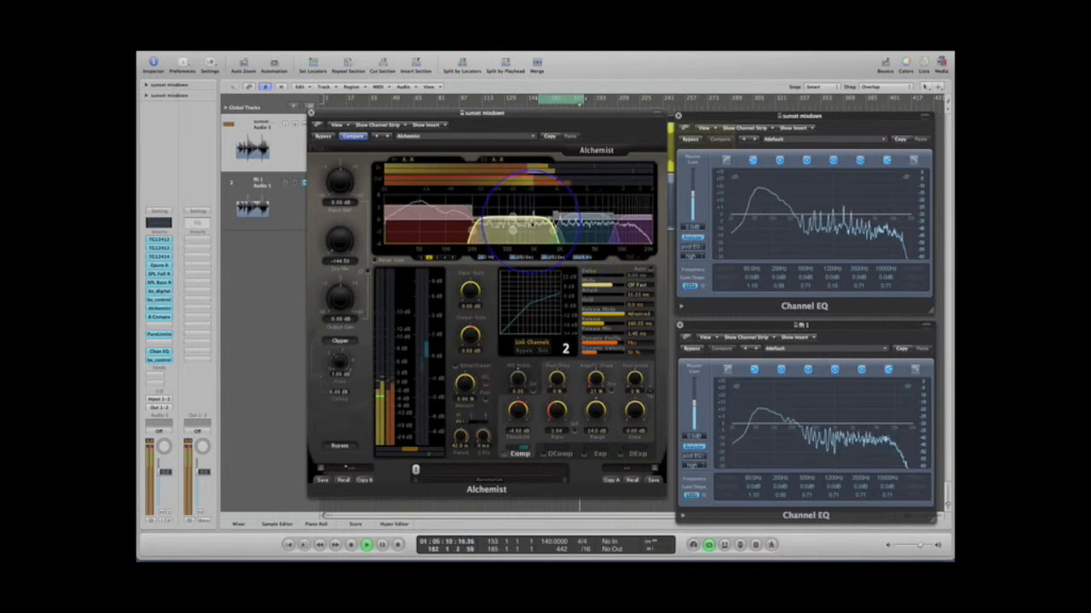
left_click(555, 212)
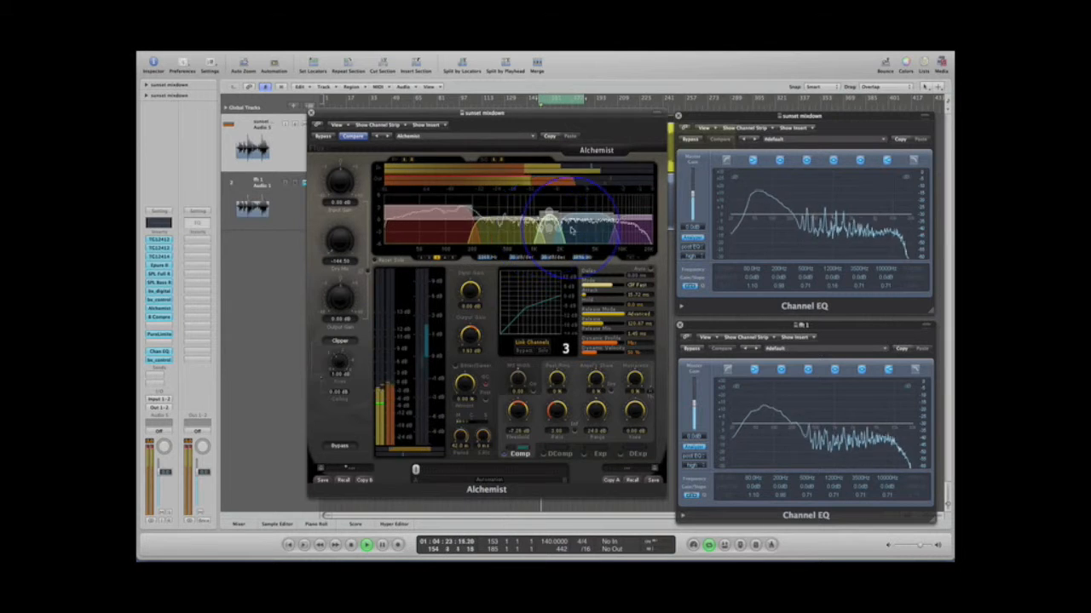
left_click(560, 229)
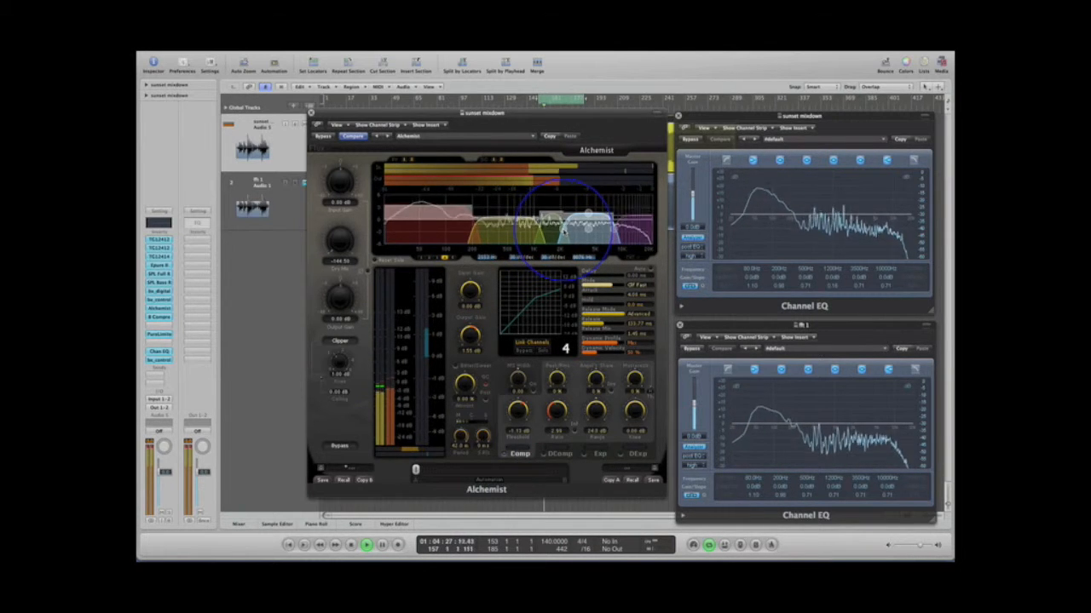
left_click(531, 226)
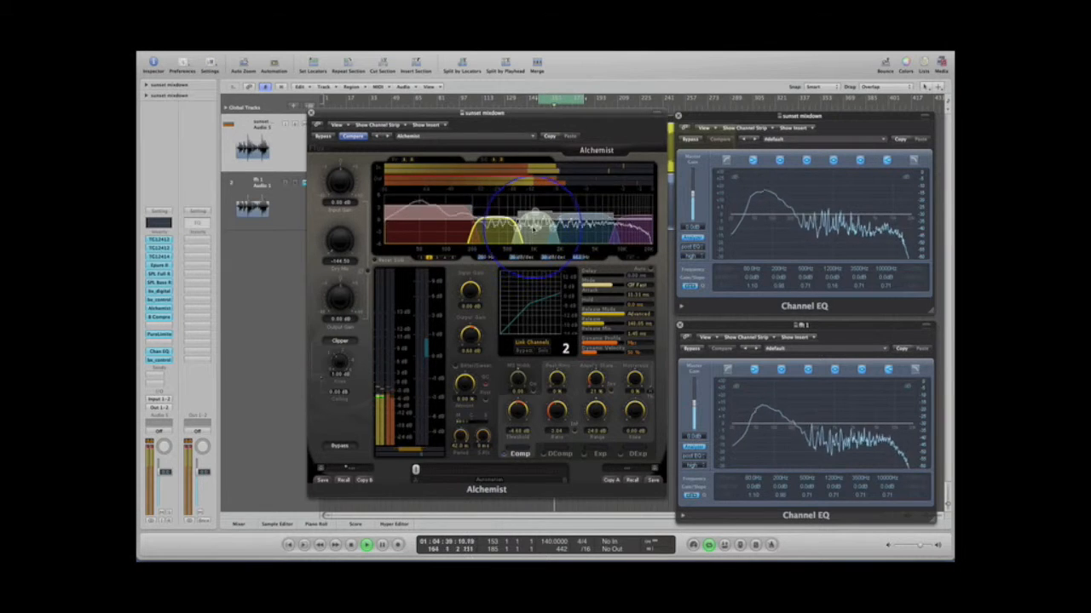
left_click(572, 227)
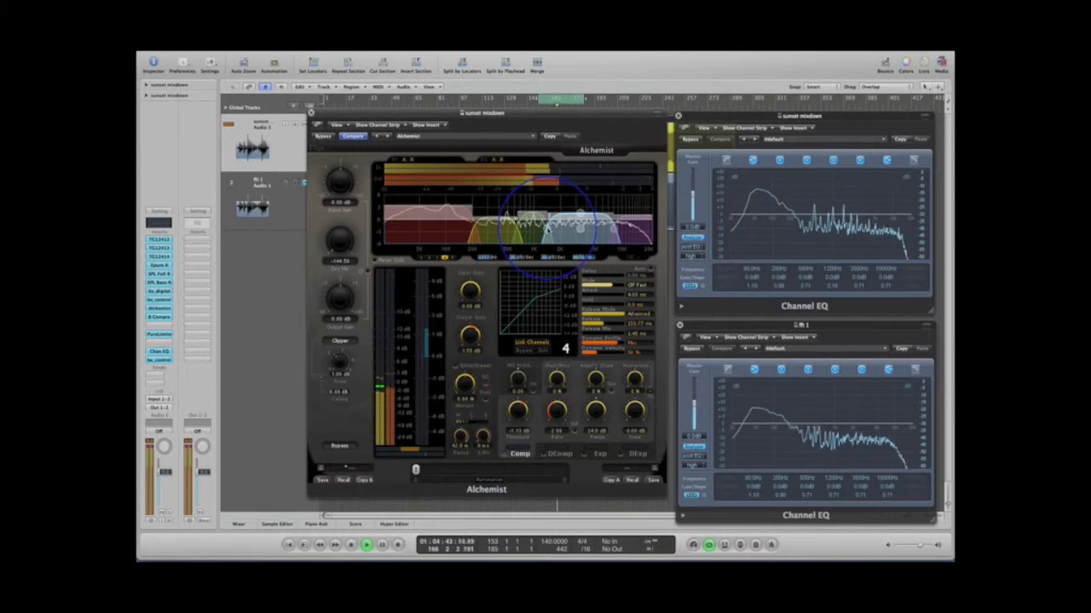
left_click(533, 225)
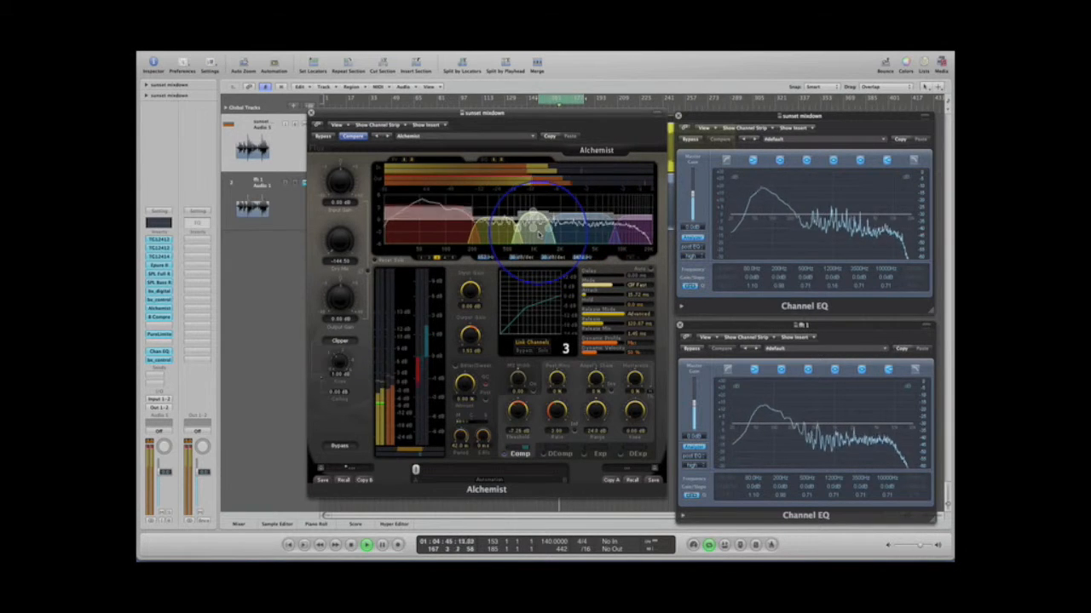
left_click(497, 228)
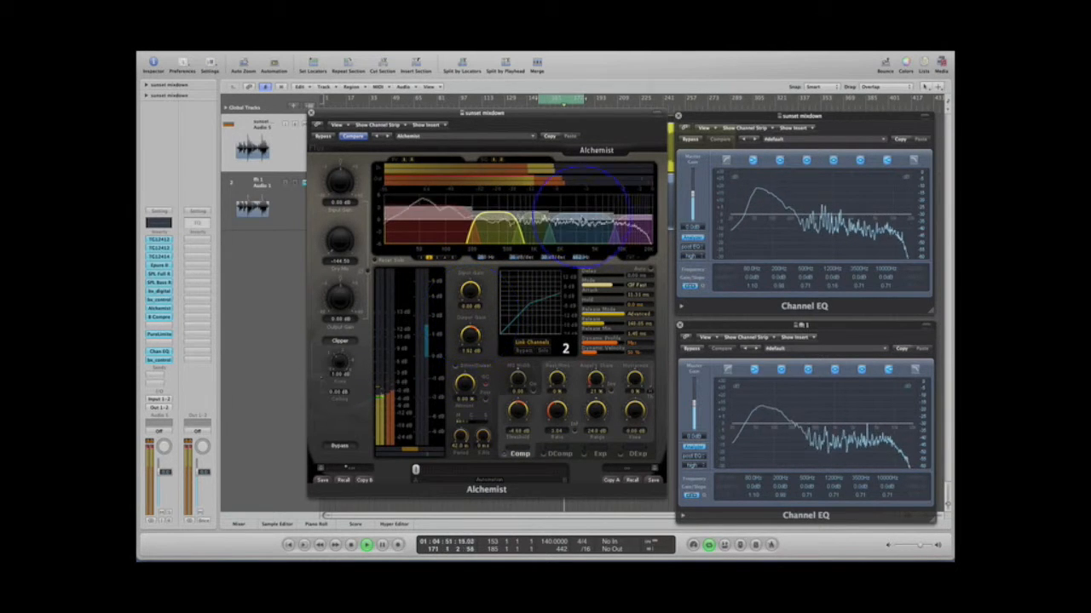
- Lower the output gains of Alchemist bands 3 and 4, and lower band 5's output gain to about 0.75 dB
left_click(532, 220)
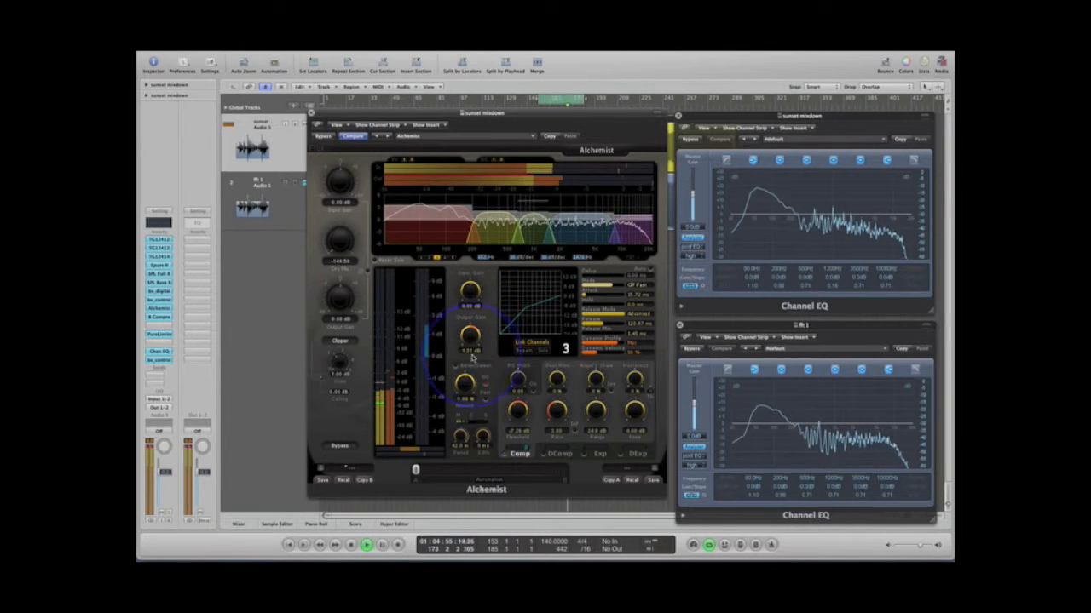
mouse_move(465, 333)
left_mouse_down()
mouse_move(471, 344)
mouse_move(477, 286)
mouse_move(470, 341)
left_mouse_up()
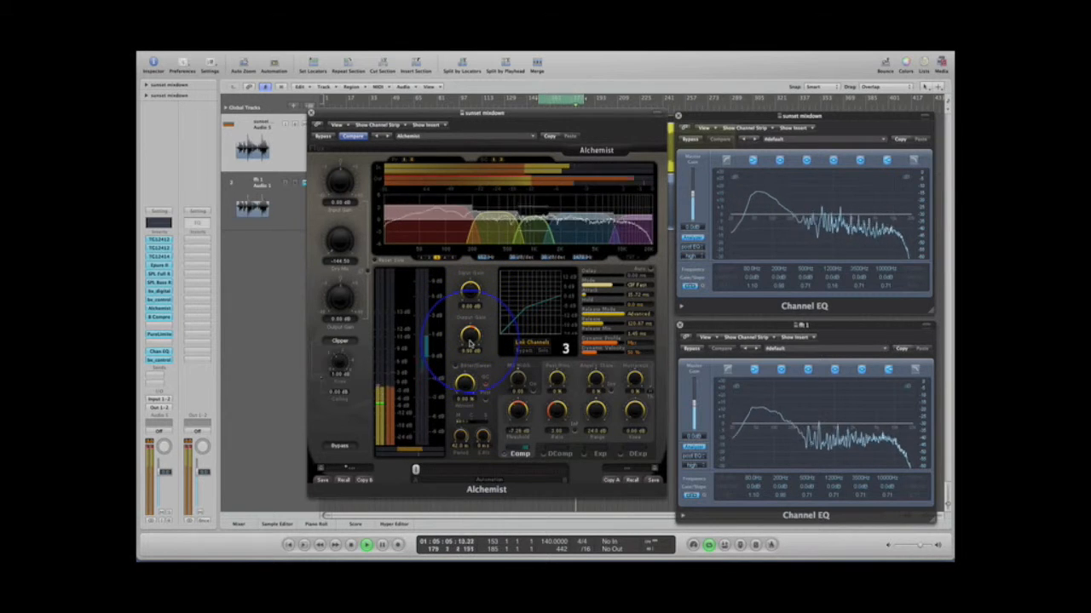
left_click(568, 232)
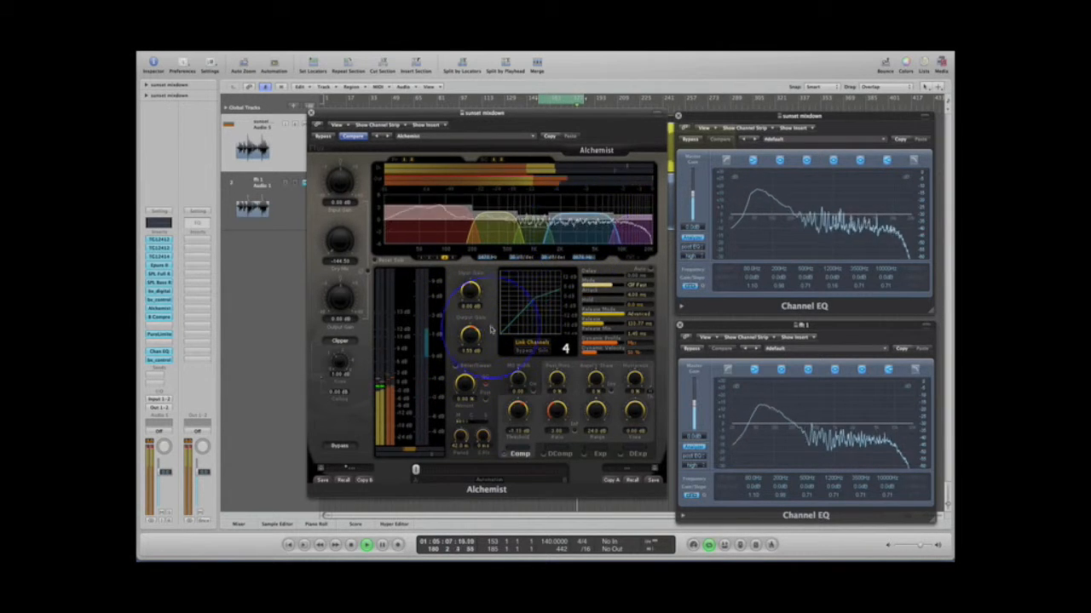
left_click_drag(480, 309, 468, 347)
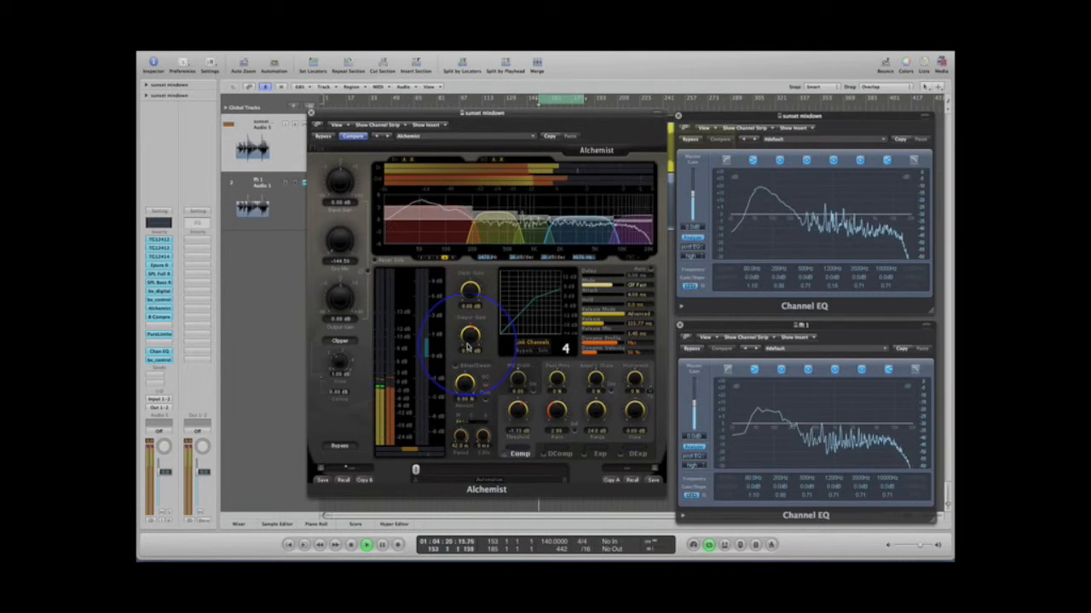
left_click(452, 257)
left_click_drag(471, 333, 475, 352)
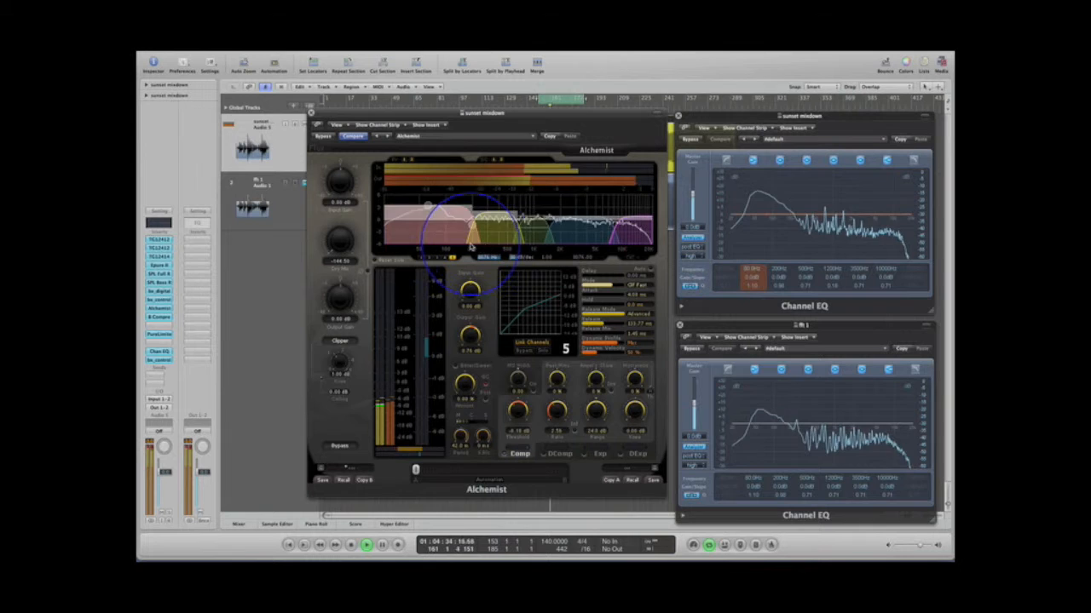
- Toggle the global bypass of Alchemist several times to compare the mix with and without multiband compression, leaving the processing active
left_click(339, 445)
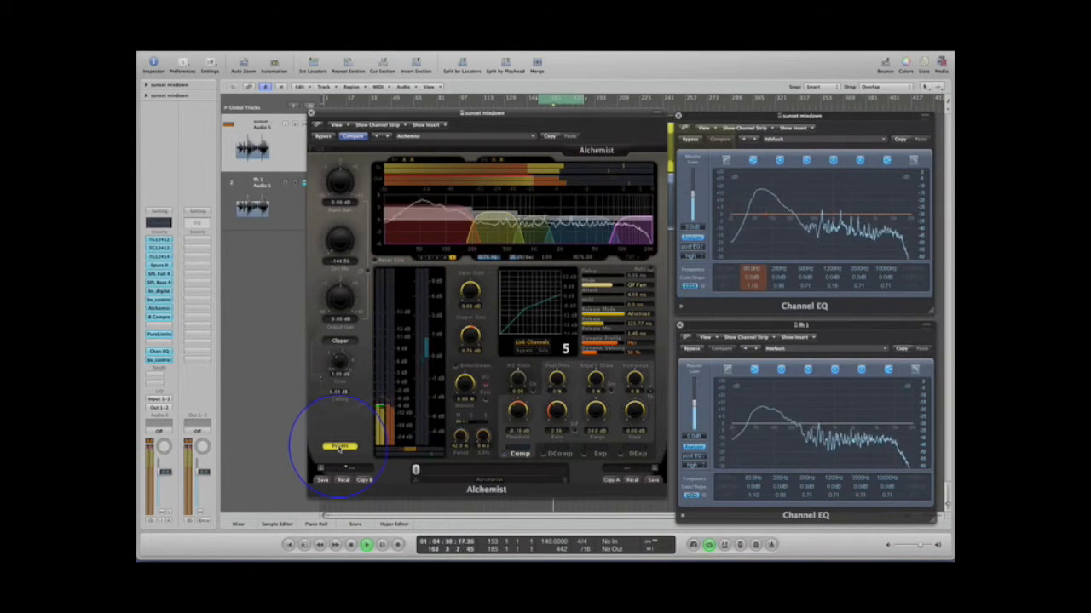
left_click(339, 446)
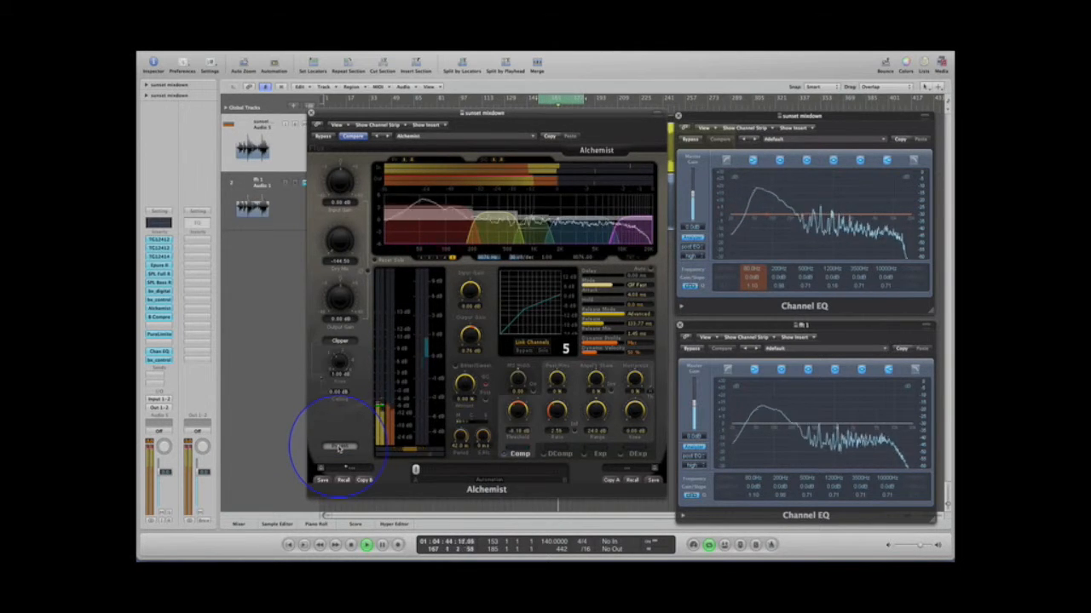
left_click(339, 446)
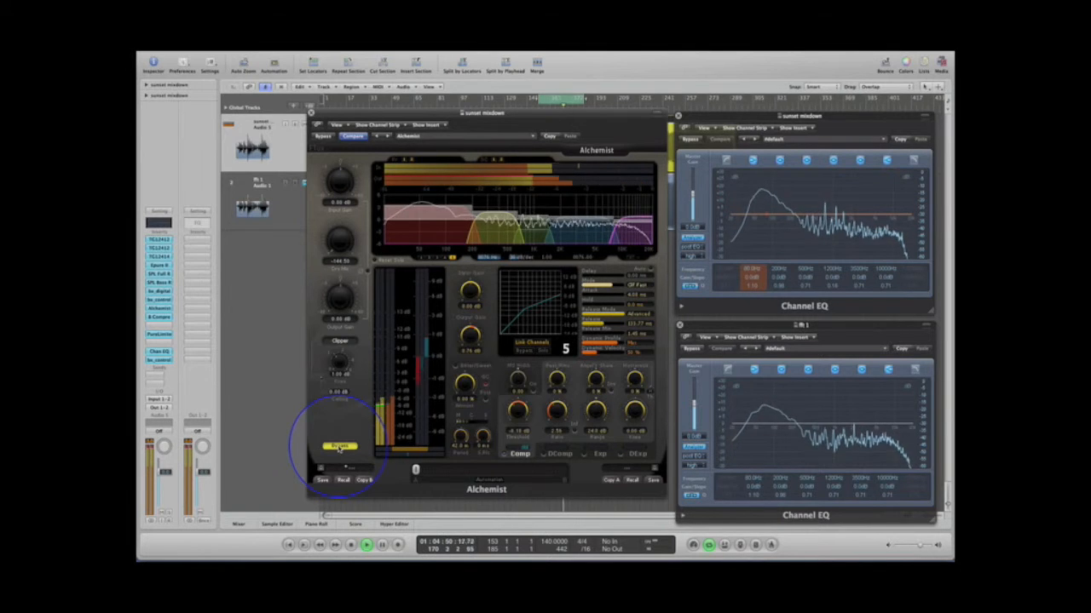
left_click(339, 447)
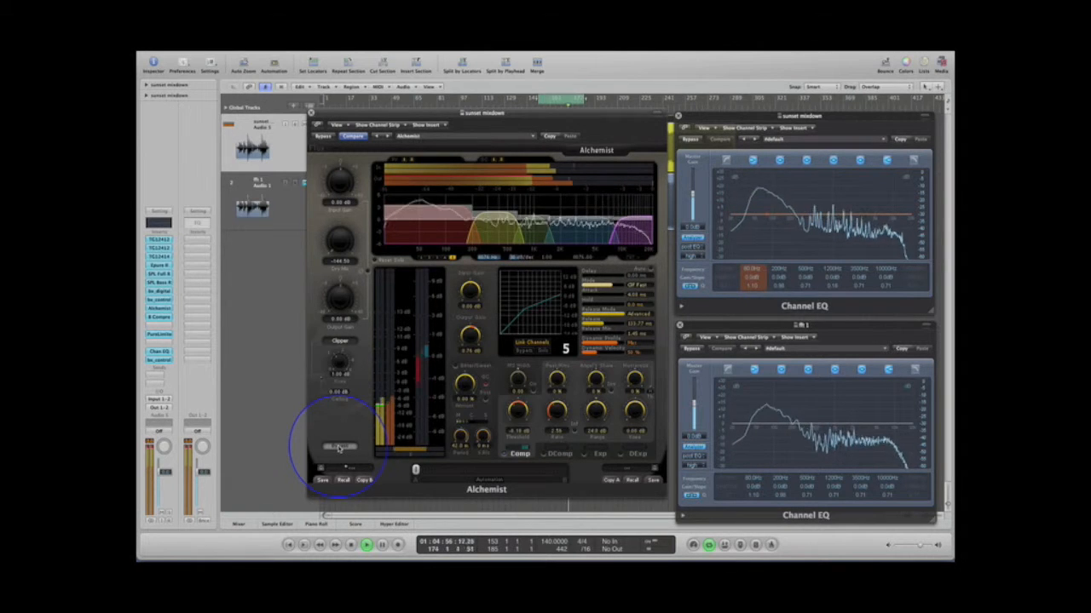
left_click(339, 446)
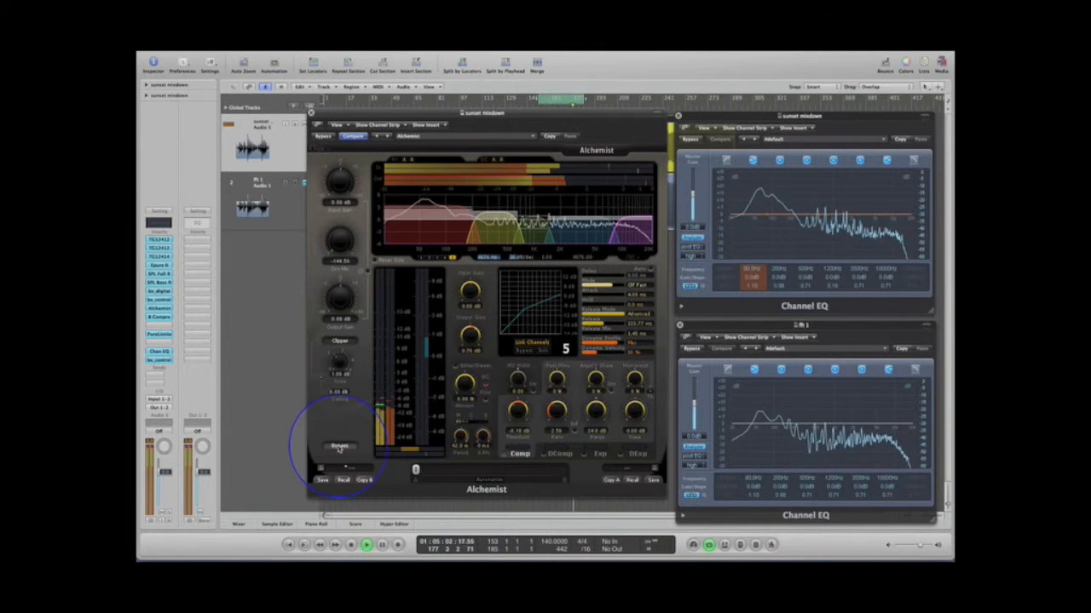
left_click(339, 447)
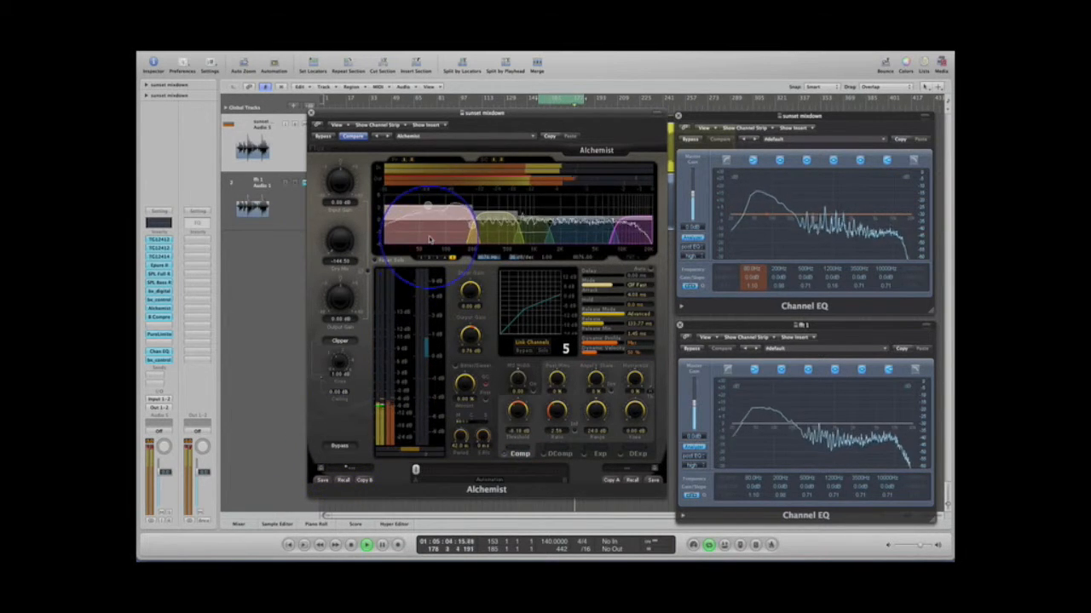
- Fine-tune the output gain of Alchemist band 1, raise the listening volume, and readjust the output gains of bands 2 and 4
left_click(425, 238)
left_click_drag(470, 340, 470, 349)
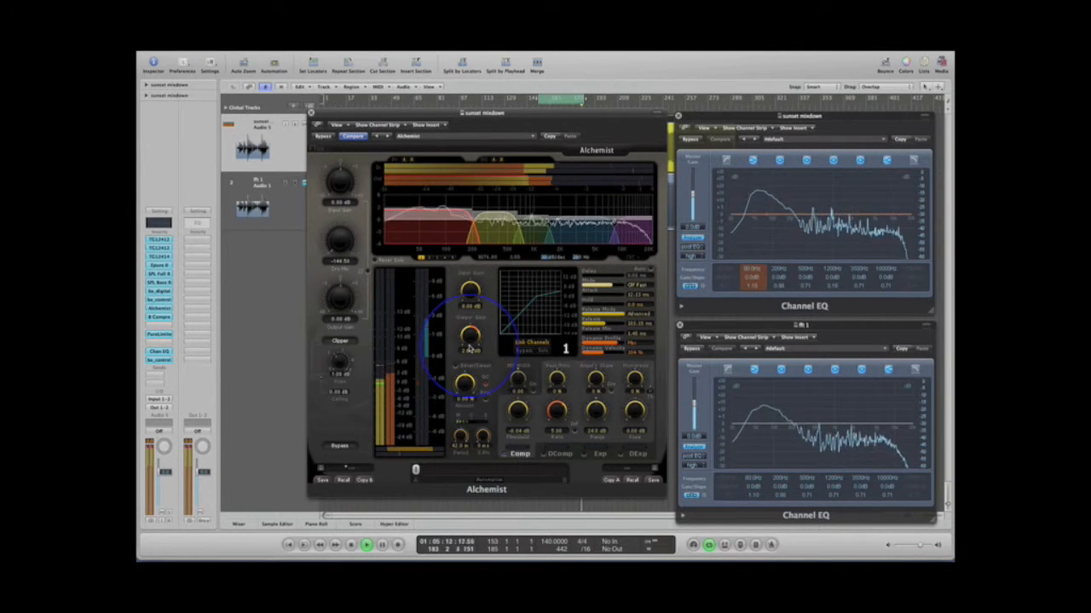
key("XF86AudioRaiseVolume")
key("XF86AudioRaiseVolume")
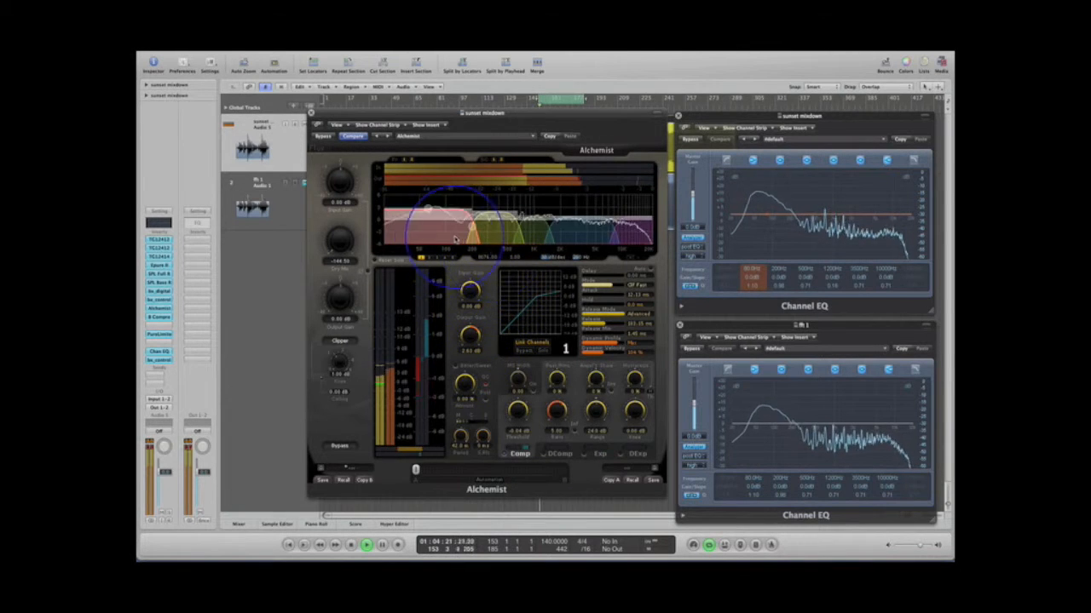
left_click_drag(469, 334, 469, 332)
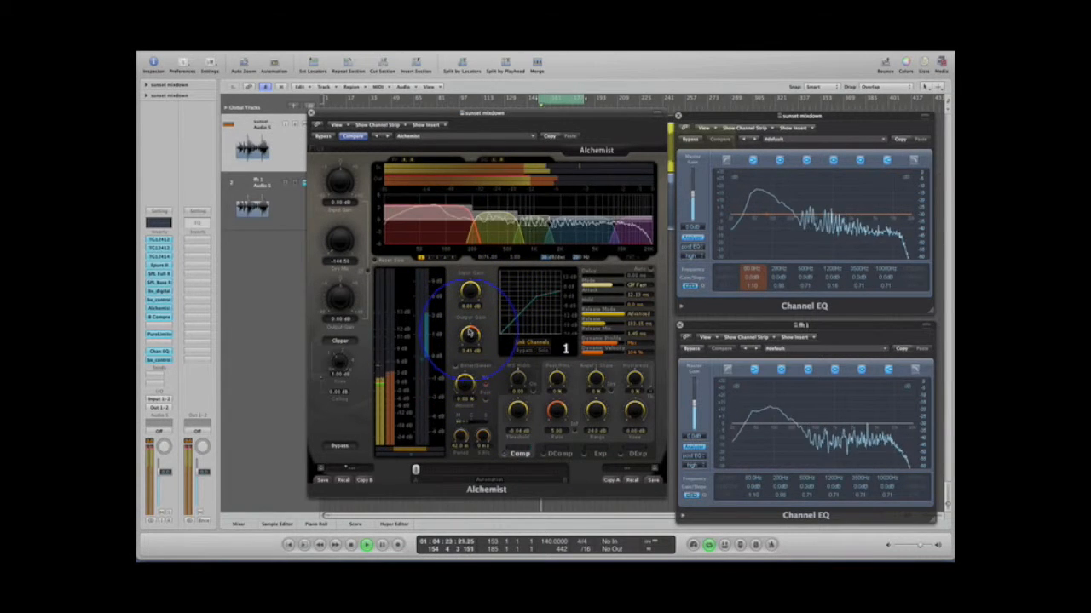
left_click(494, 244)
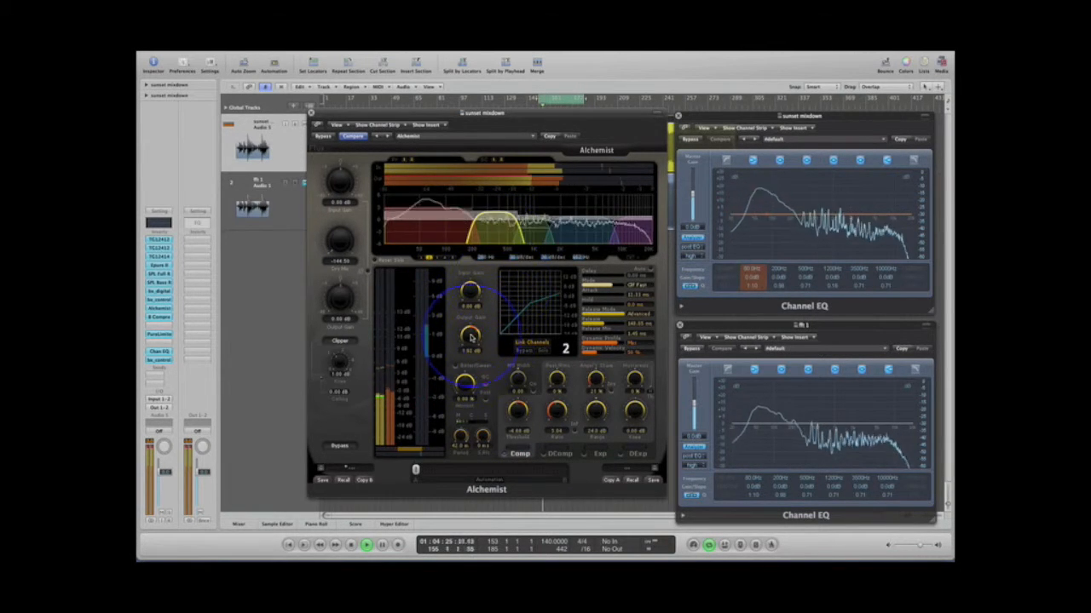
mouse_move(469, 362)
left_mouse_down()
mouse_move(472, 312)
mouse_move(467, 347)
left_mouse_up()
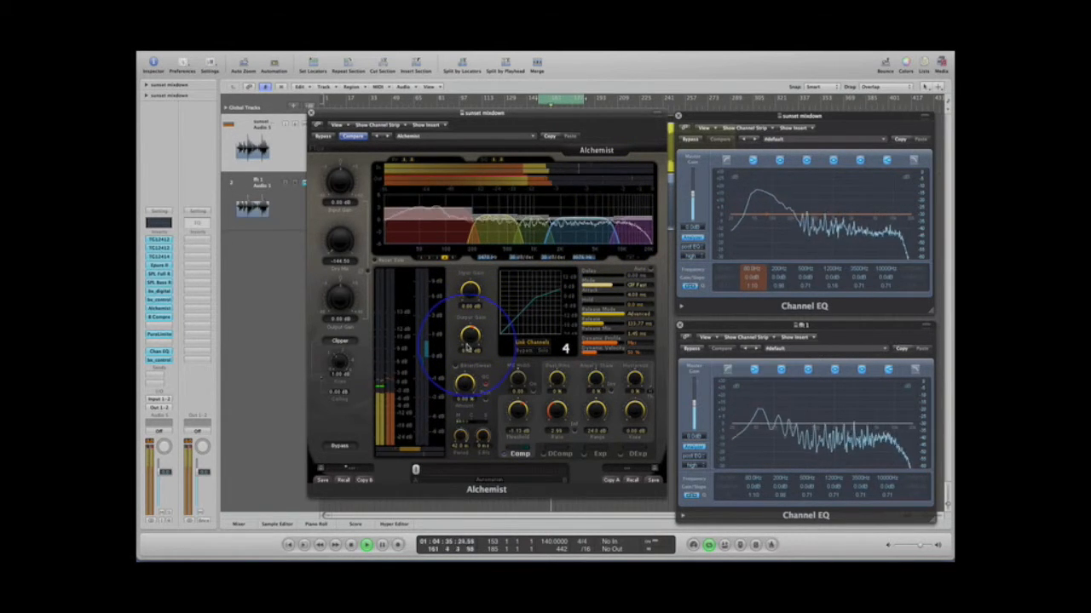
- Lower the output gain of Alchemist band 5 and compare the mix with and without the global bypass
left_click(629, 228)
left_click_drag(479, 332, 475, 368)
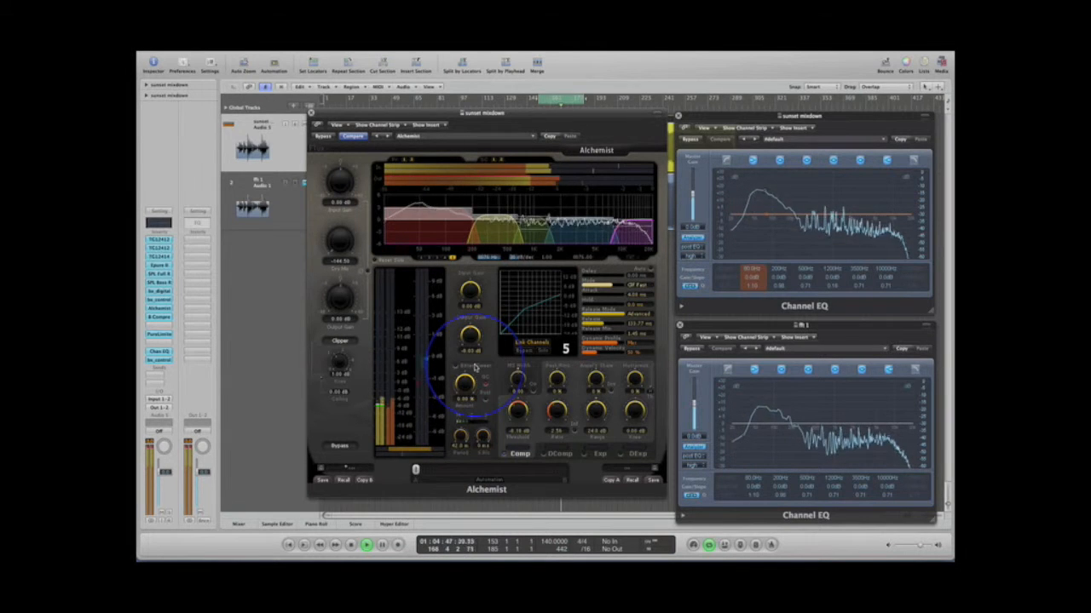
left_click(339, 446)
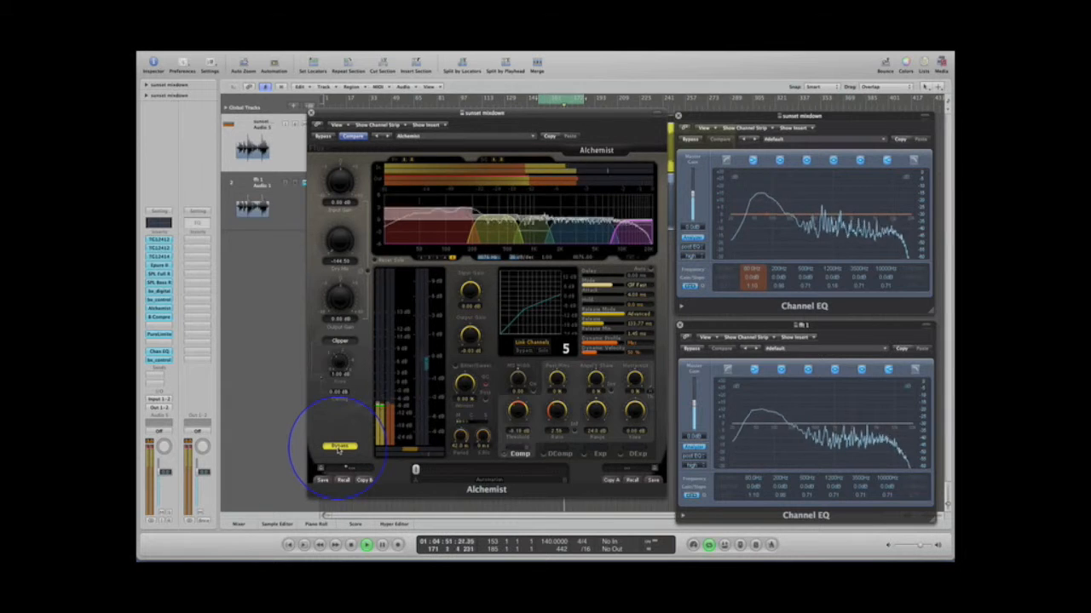
left_click(339, 447)
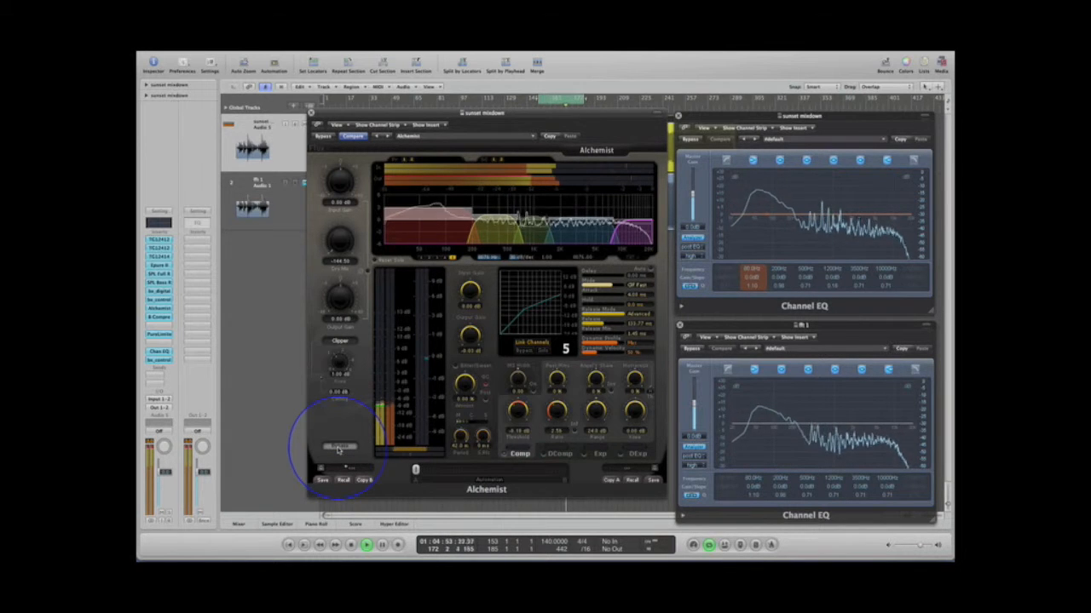
- Check Alchemist band 2 in solo, reduce its output gain slightly, and adjust its release time
left_click(490, 244)
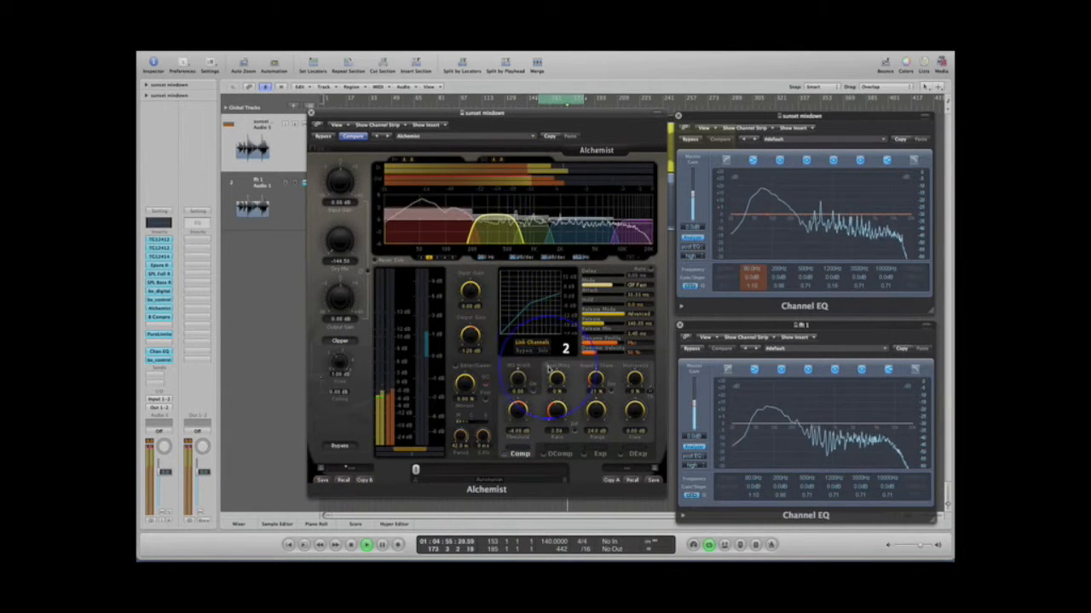
left_click(538, 350)
left_click(542, 350)
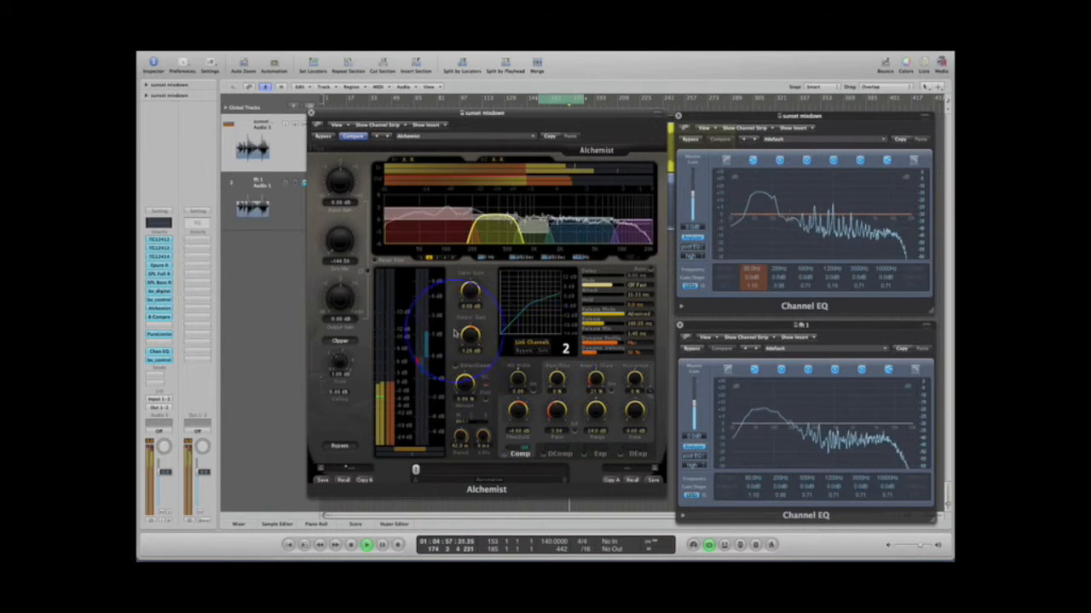
left_click_drag(473, 339, 473, 343)
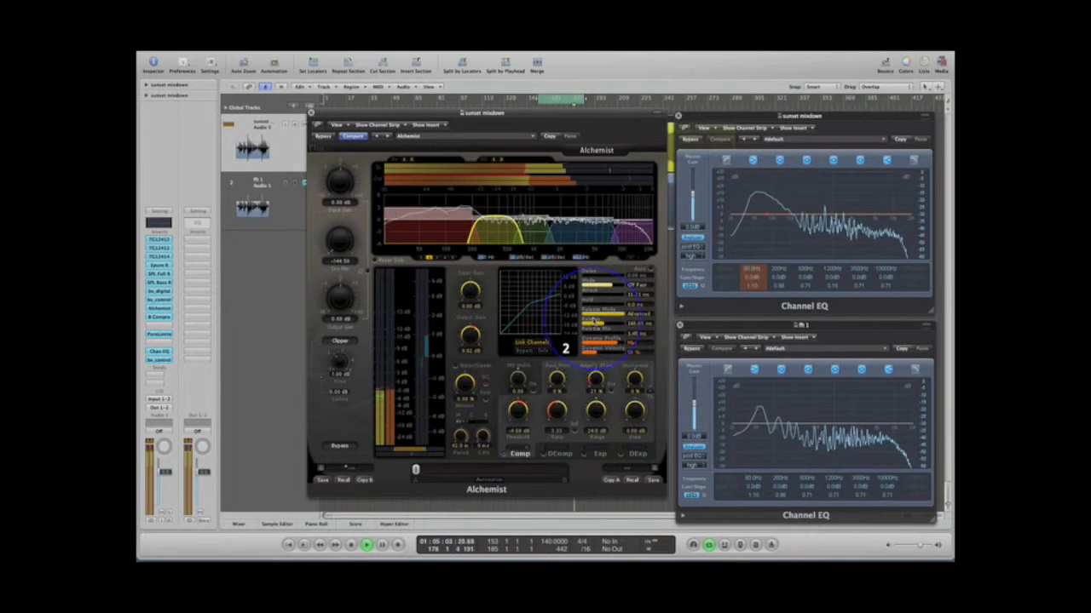
left_click_drag(604, 328, 605, 329)
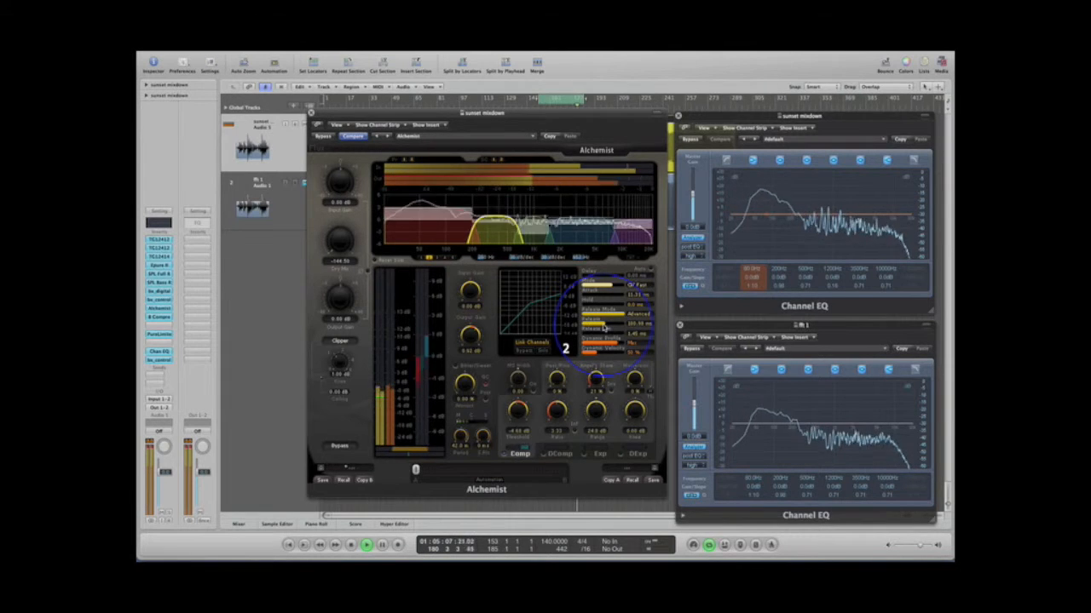
- Toggle Alchemist's global bypass repeatedly to judge the processed against the unprocessed mix, leaving the processing active, and stop playback
left_click(339, 446)
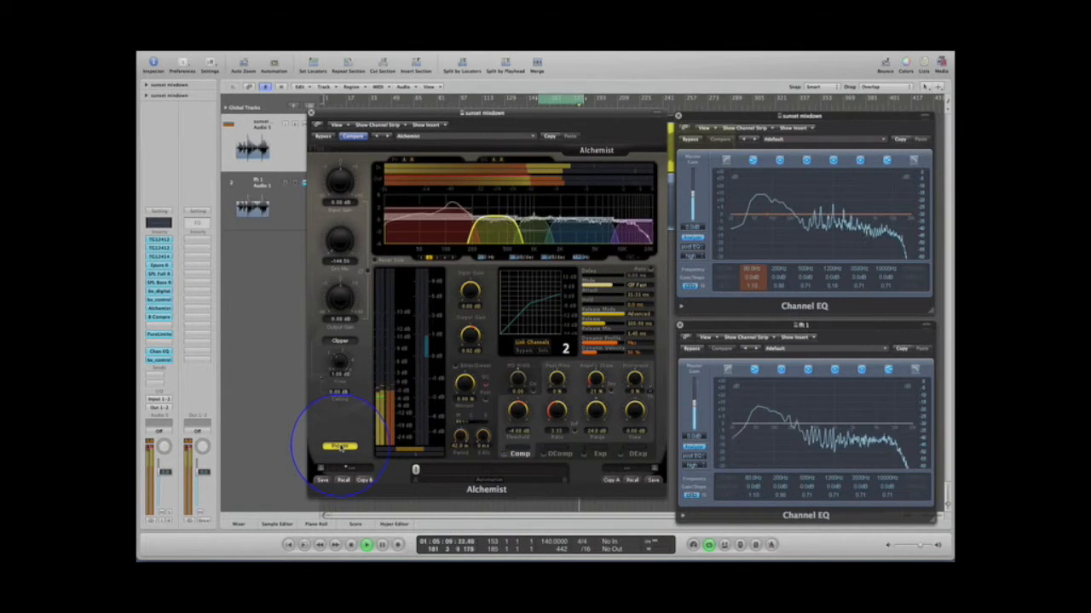
left_click(339, 446)
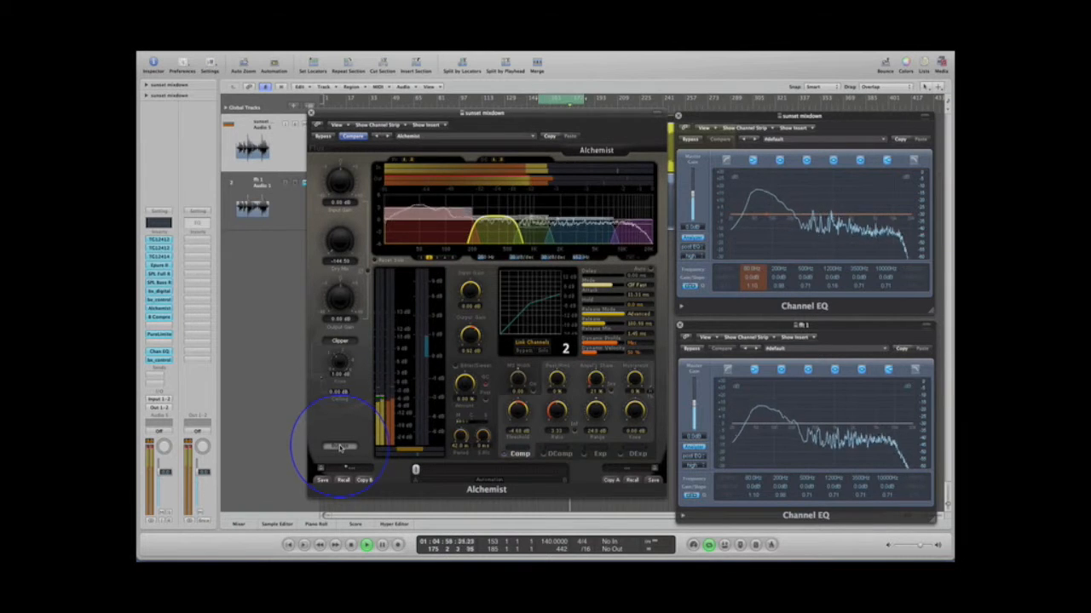
left_click(340, 447)
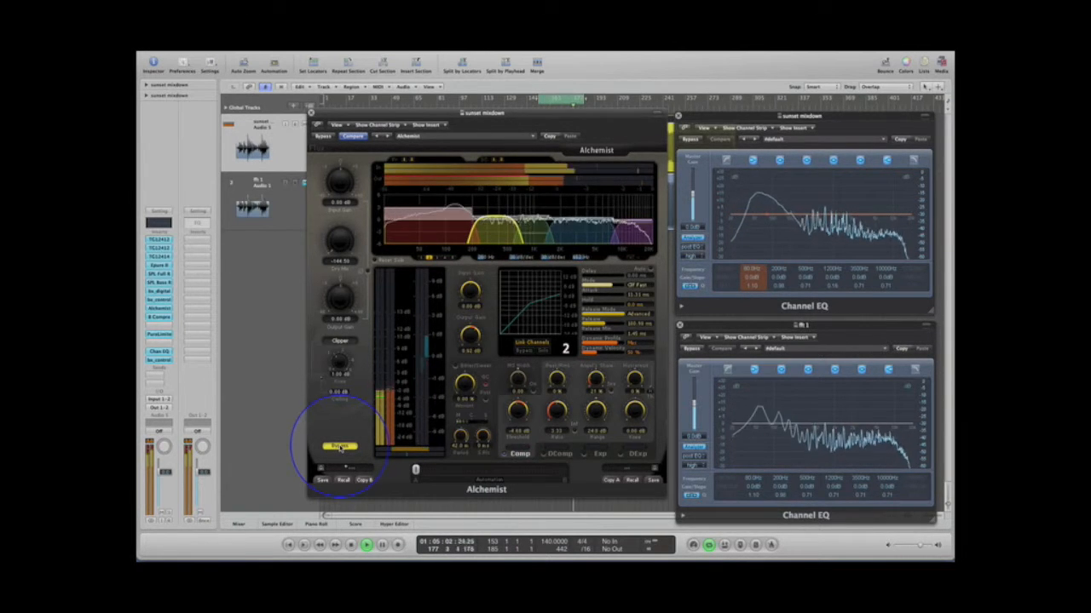
left_click(340, 447)
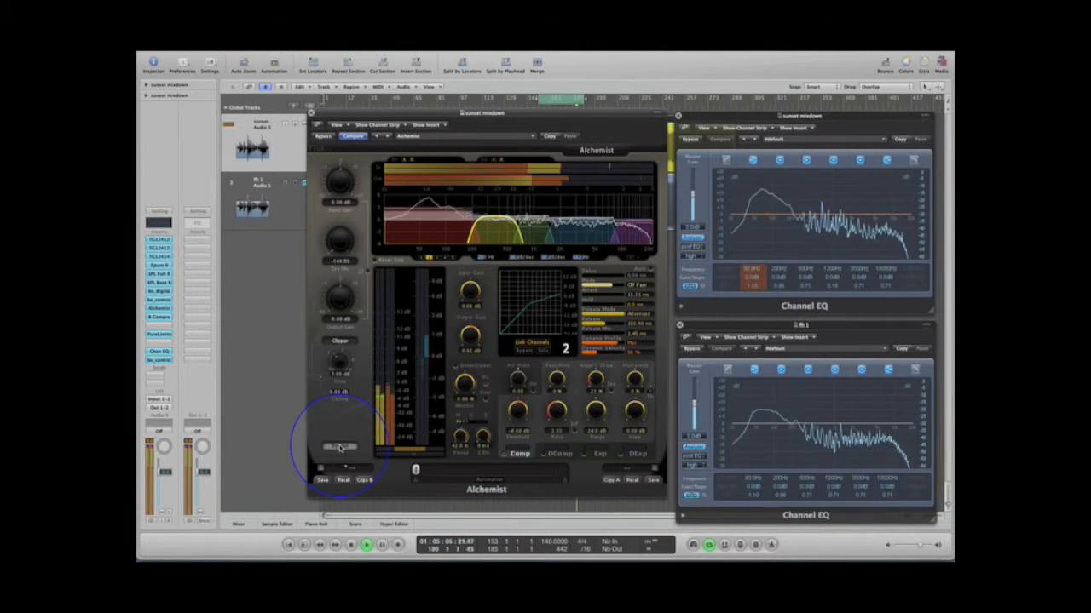
key("space")
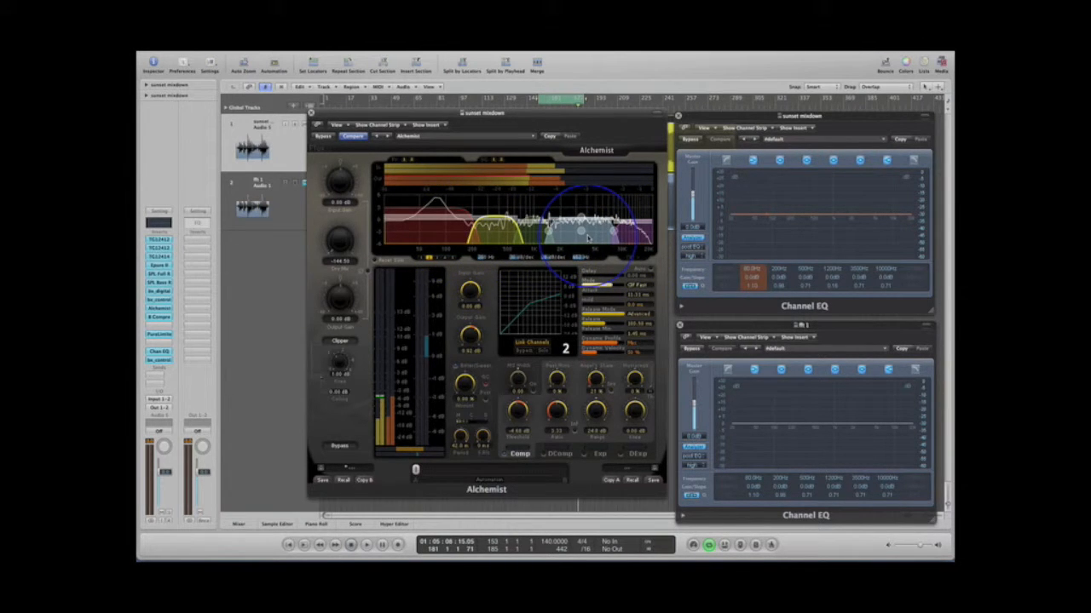
- Solo Alchemist band 3 and sweep its BitterSweet amount between near zero and over 90 % during playback
left_click(535, 232)
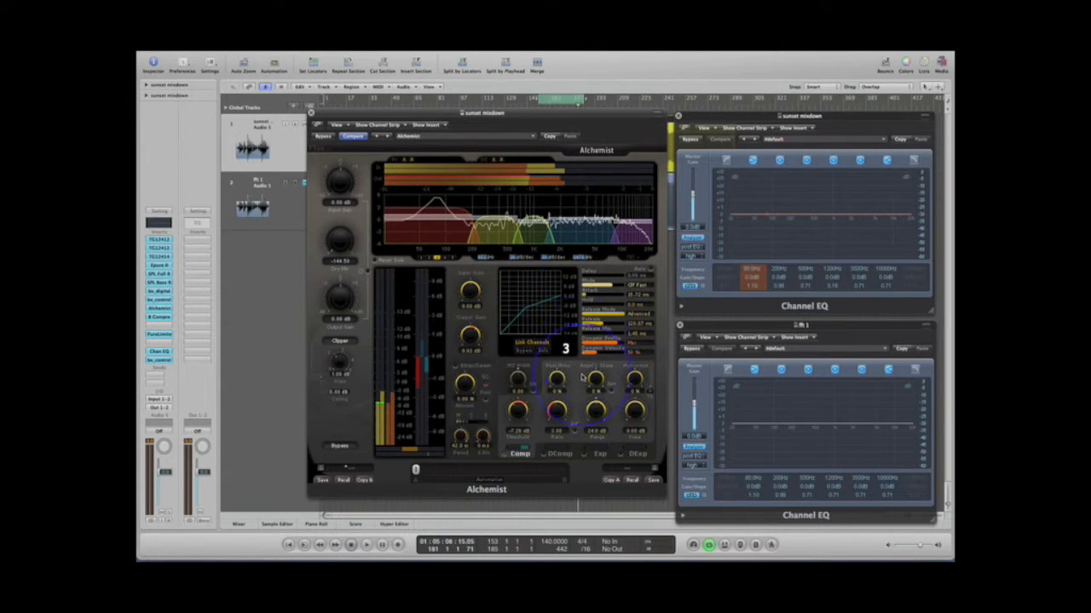
left_click(542, 350)
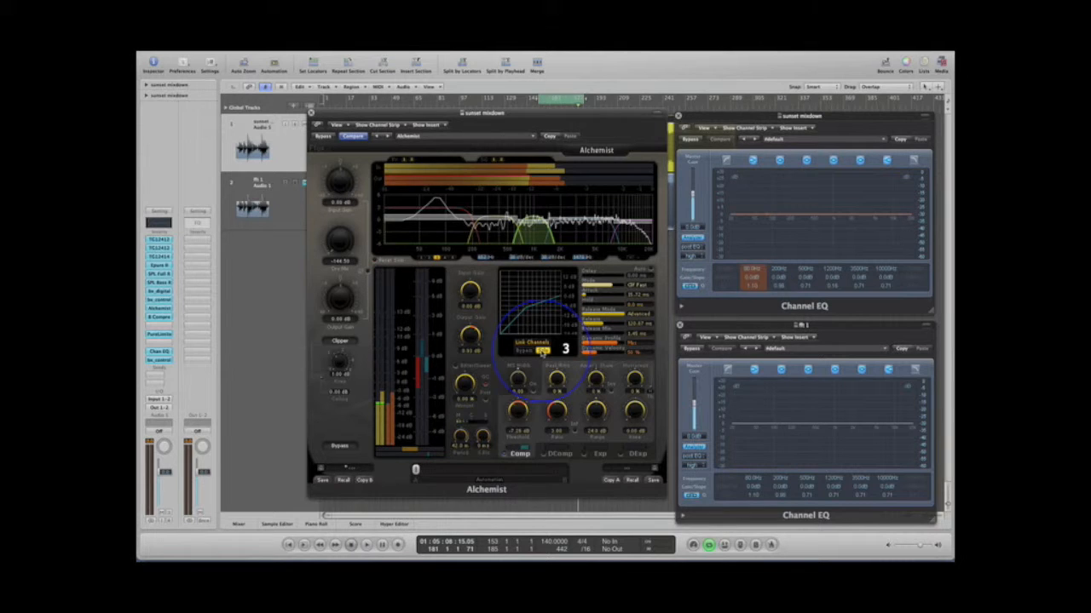
key("space")
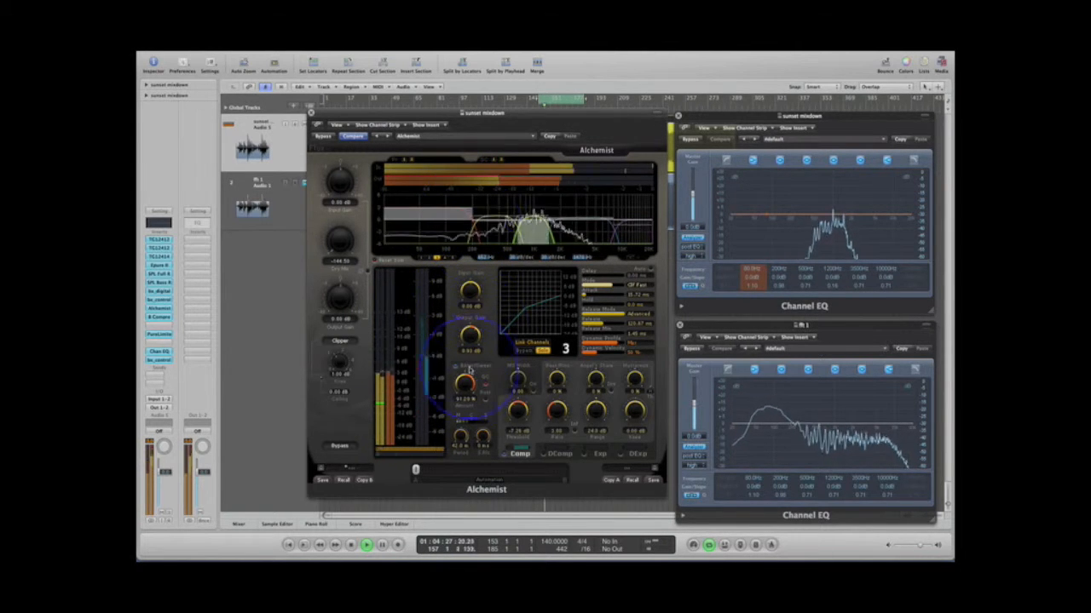
left_click_drag(467, 383, 480, 558)
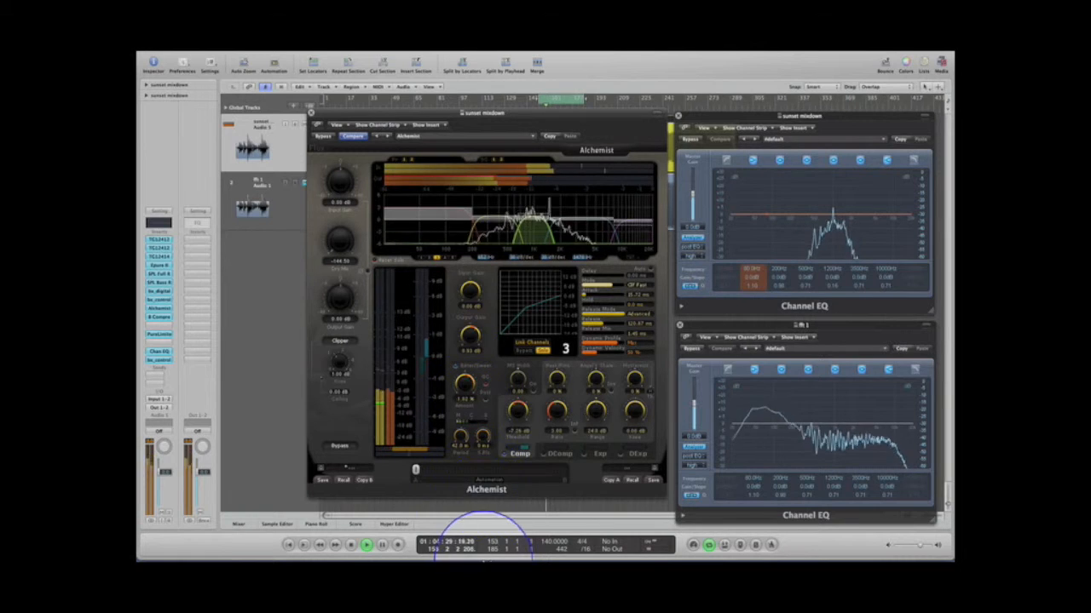
left_click_drag(467, 384, 472, 358)
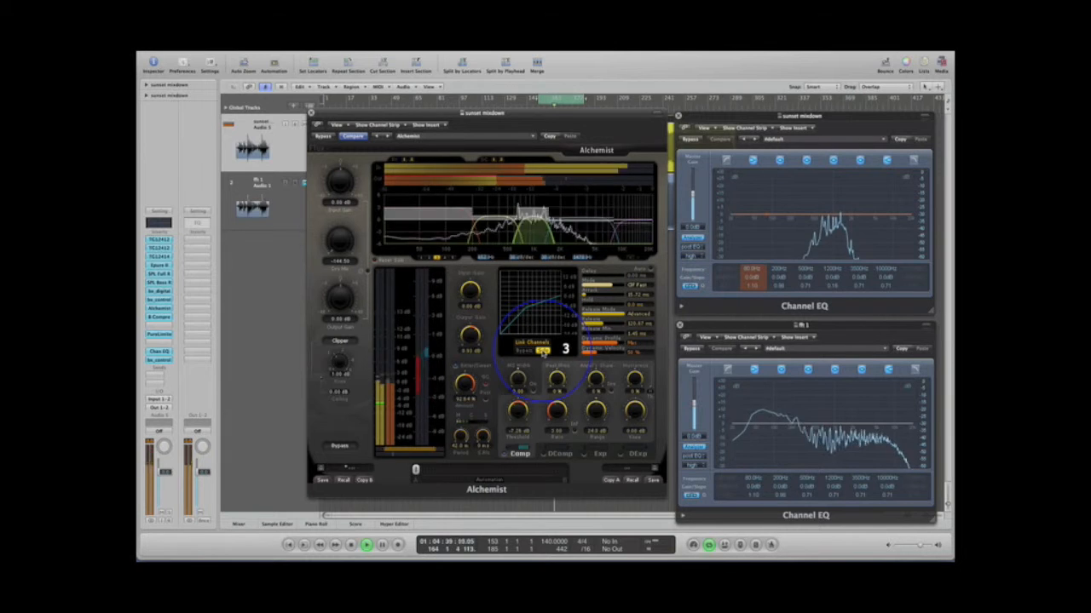
- Unsolo band 3, audition its BitterSweet amount down to -100 % in the full mix, and settle on about 30 %
left_click(543, 350)
left_click(466, 384)
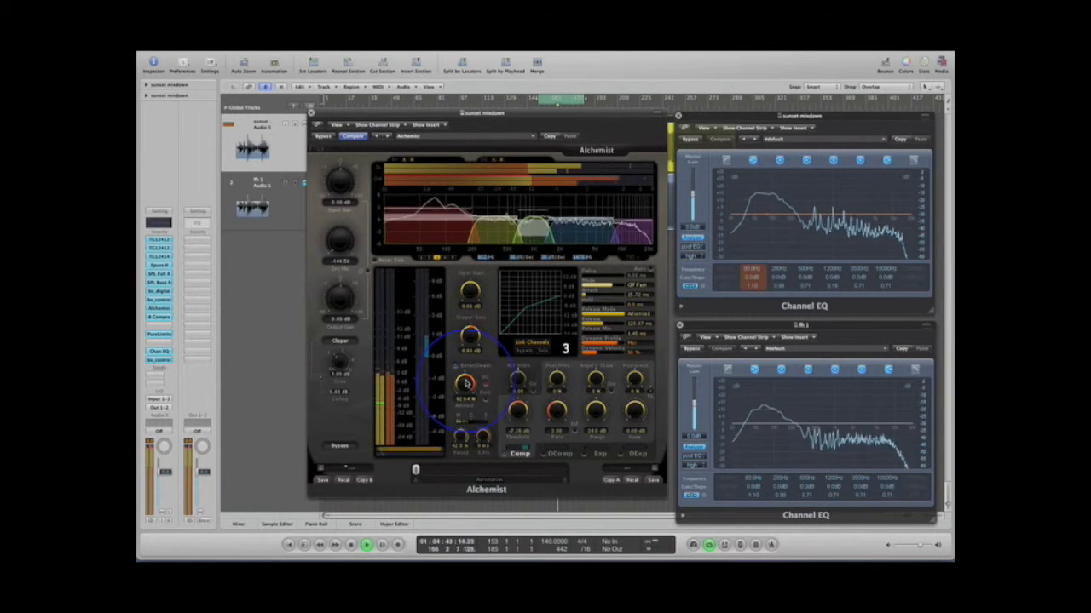
left_click_drag(467, 383, 466, 513)
left_click_drag(469, 389, 465, 521)
key("XF86AudioLowerVolume")
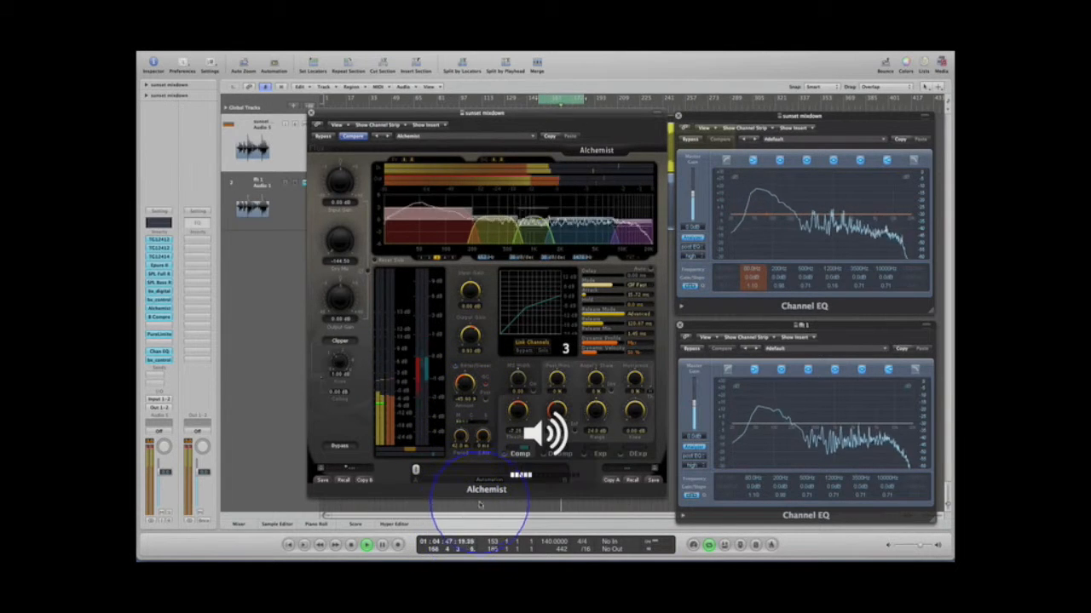
left_click_drag(463, 391, 463, 457)
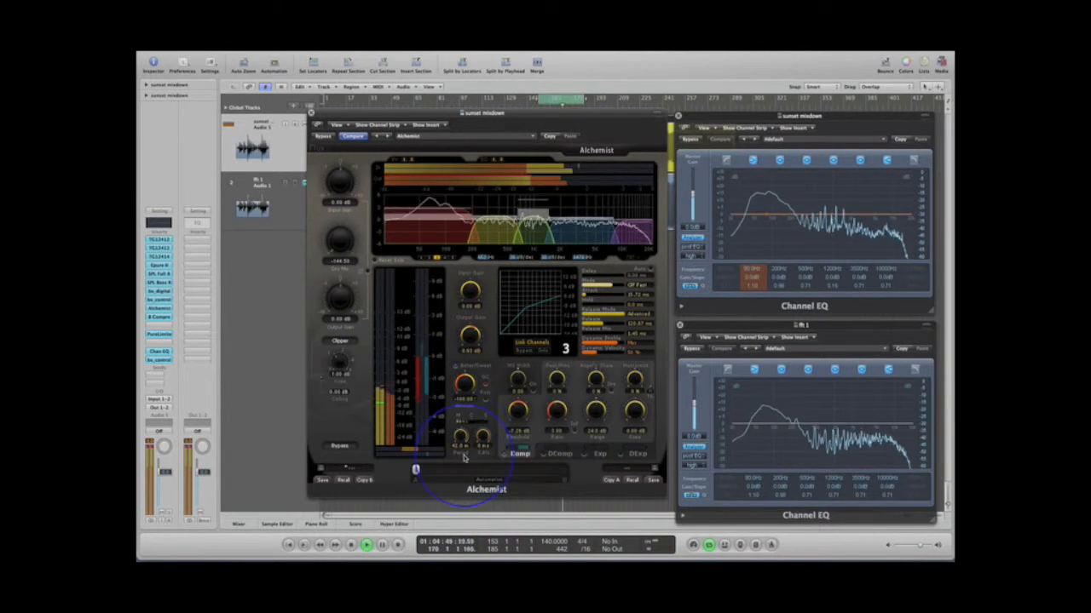
left_click_drag(465, 384, 488, 125)
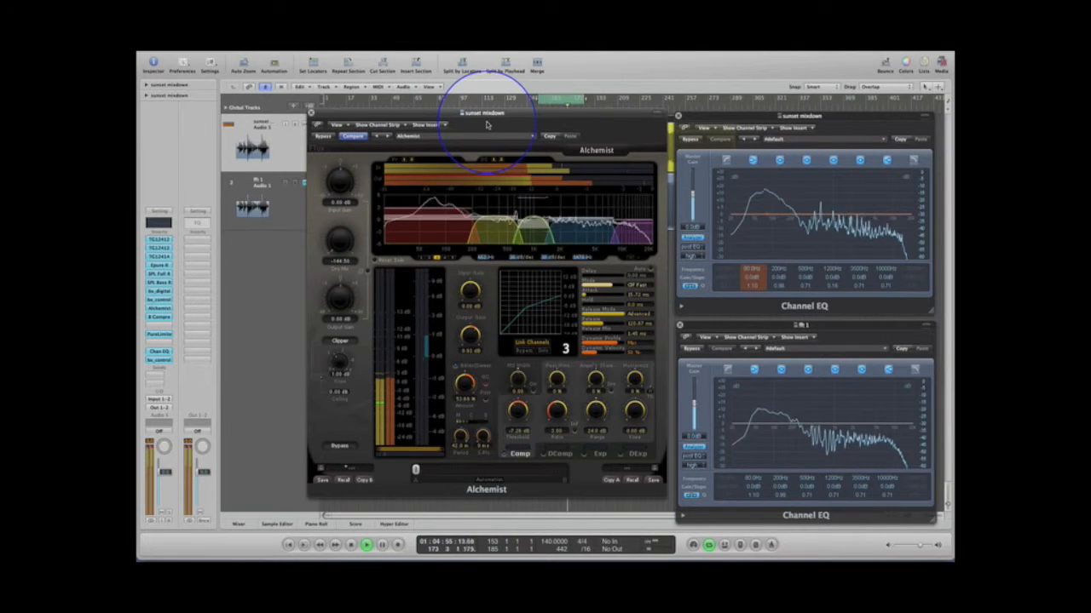
left_click_drag(488, 125, 491, 190)
left_click_drag(494, 236, 491, 165)
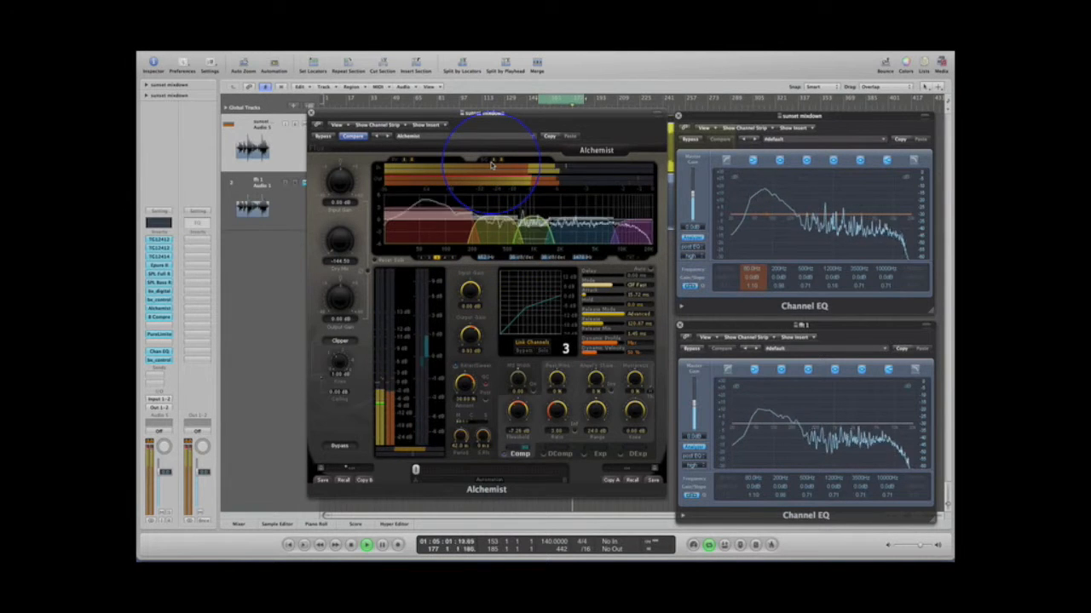
- Set a small negative BitterSweet amount on Alchemist band 1, recheck bands 2 and 3, and raise the listening volume
left_click(421, 257)
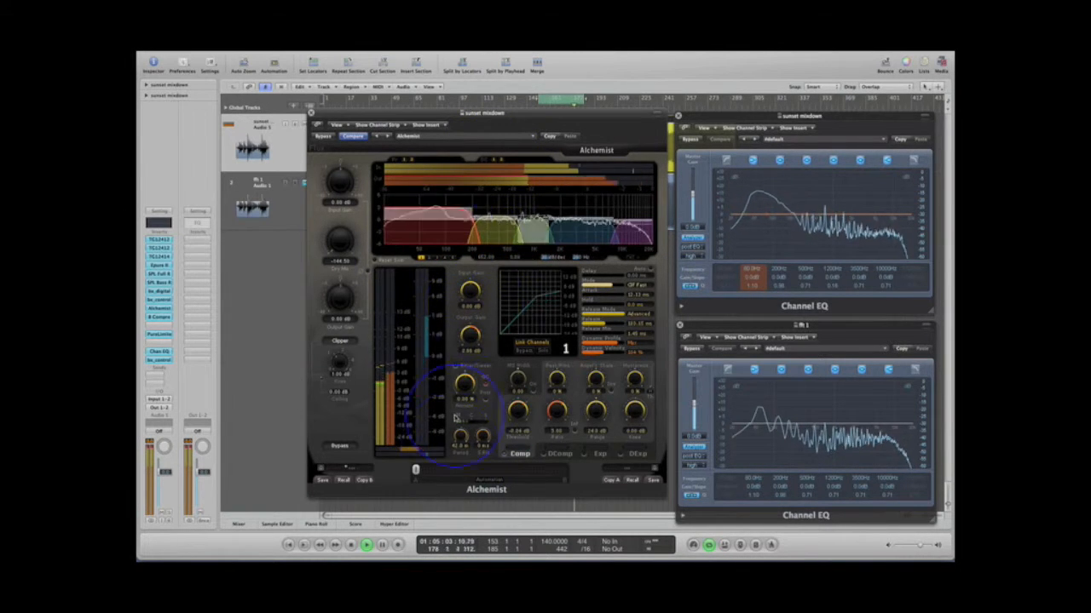
mouse_move(462, 381)
left_mouse_down()
mouse_move(443, 514)
mouse_move(454, 549)
mouse_move(463, 109)
mouse_move(462, 197)
mouse_move(409, 290)
mouse_move(448, 438)
mouse_move(456, 369)
left_mouse_up()
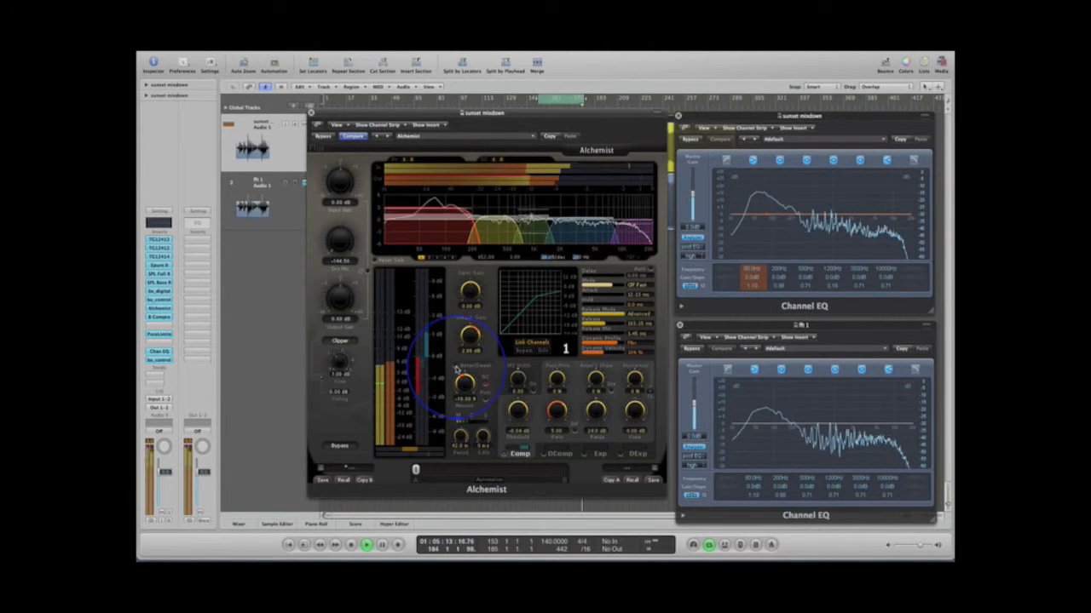
left_click(533, 226)
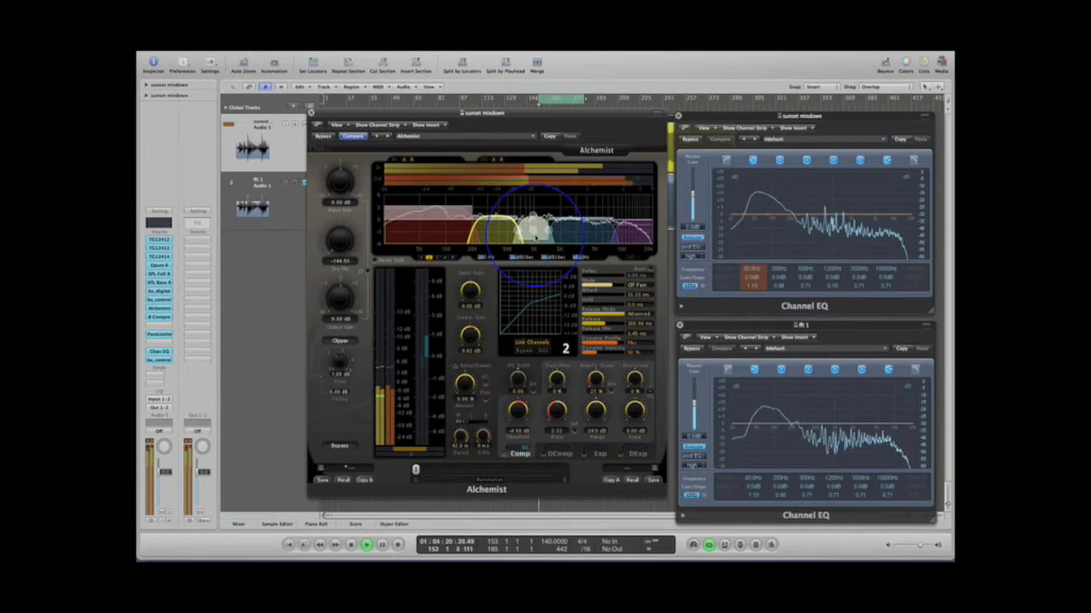
left_click(534, 227)
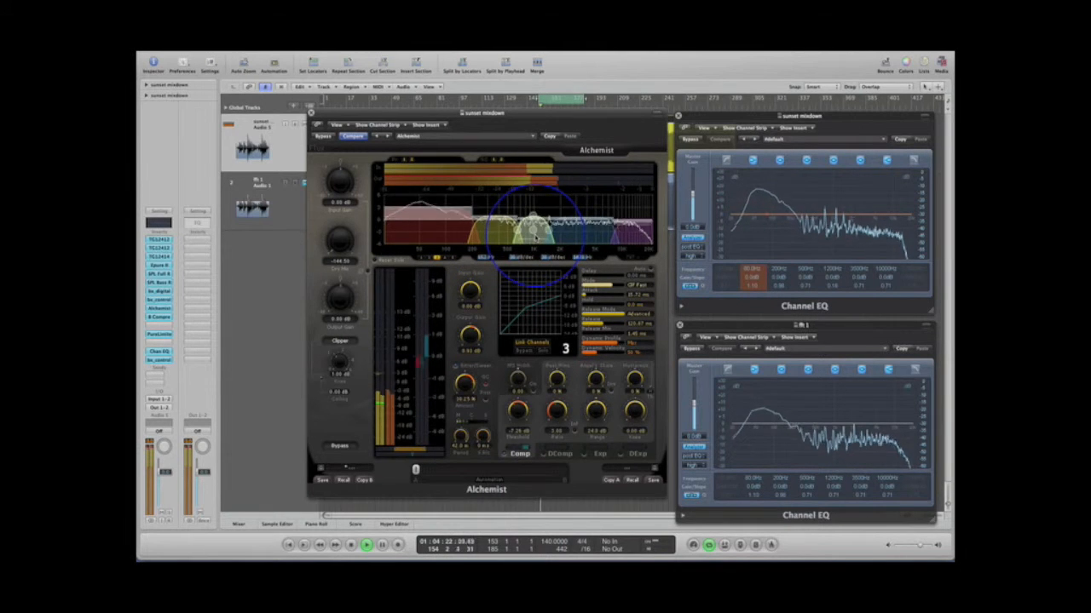
key("XF86AudioRaiseVolume")
key("XF86AudioRaiseVolume")
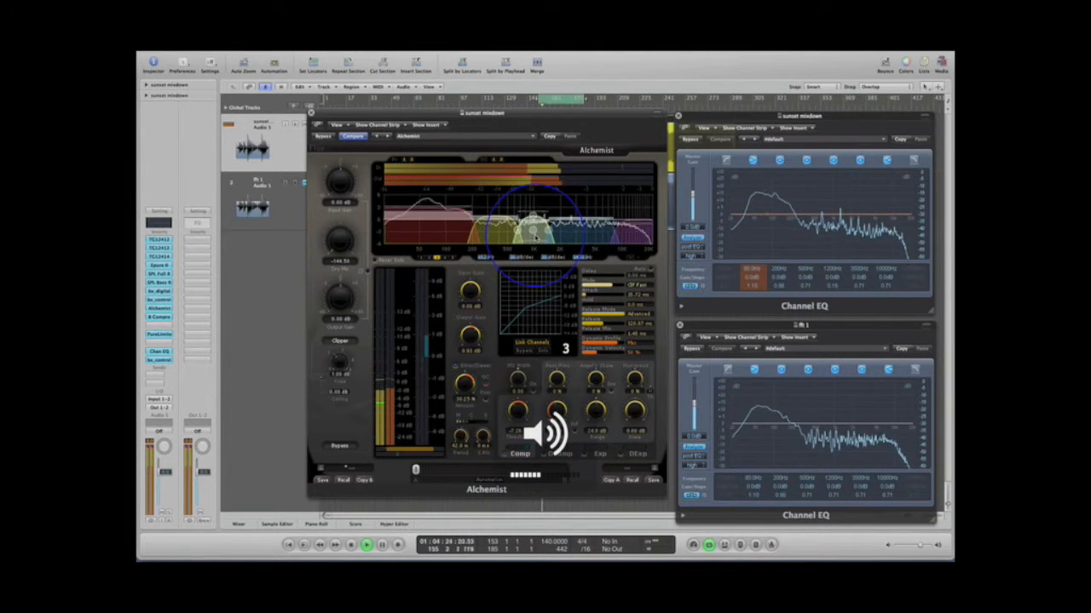
- Set a slightly negative BitterSweet amount of about -1 % on Alchemist band 5 and compare the mix with and without bypass
left_click(631, 232)
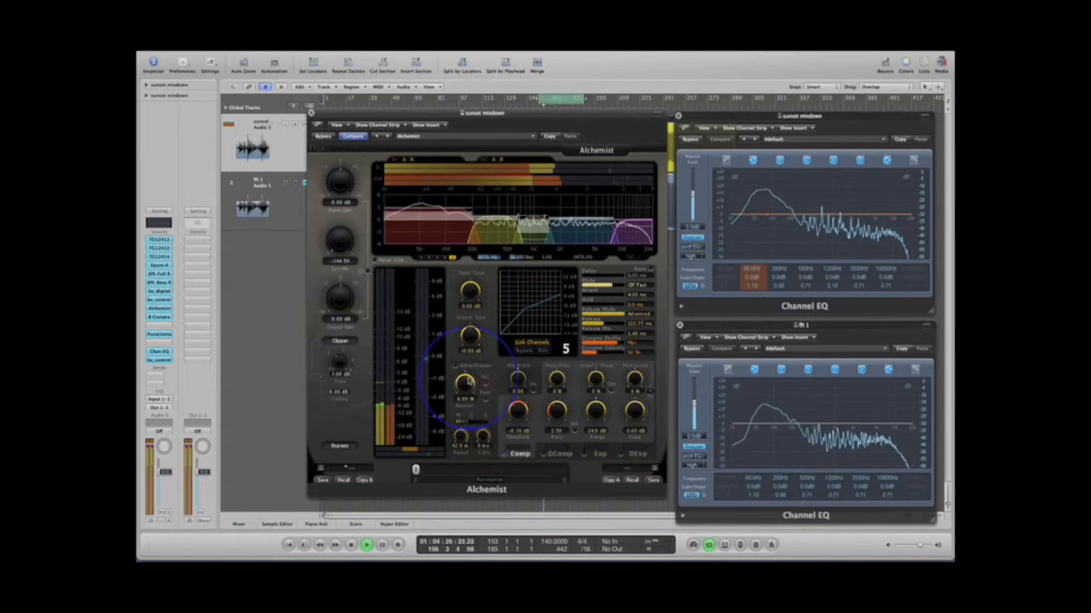
left_click_drag(465, 385, 461, 407)
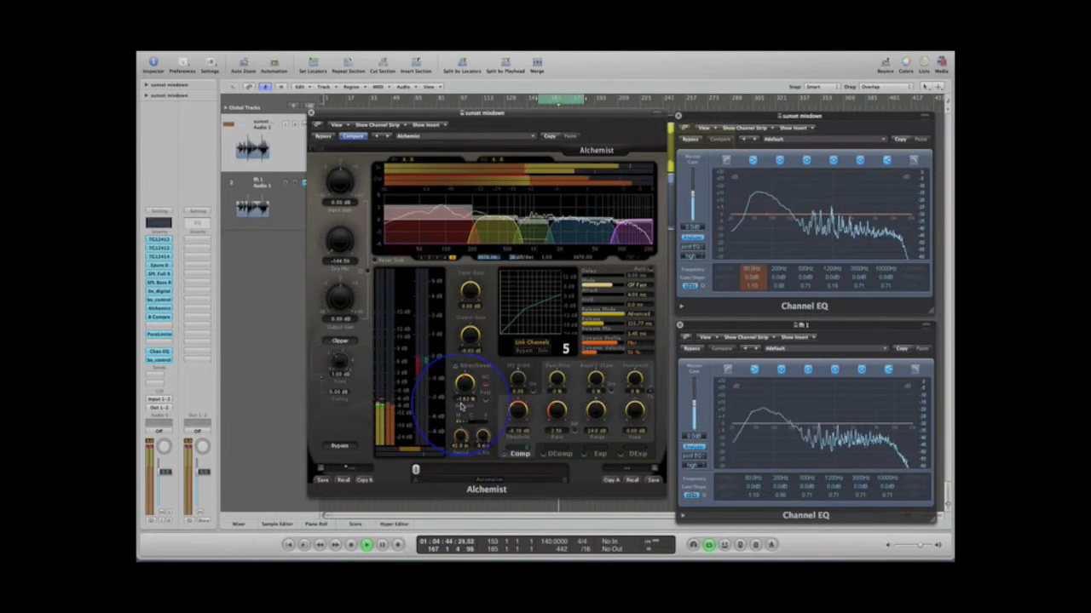
left_click(337, 447)
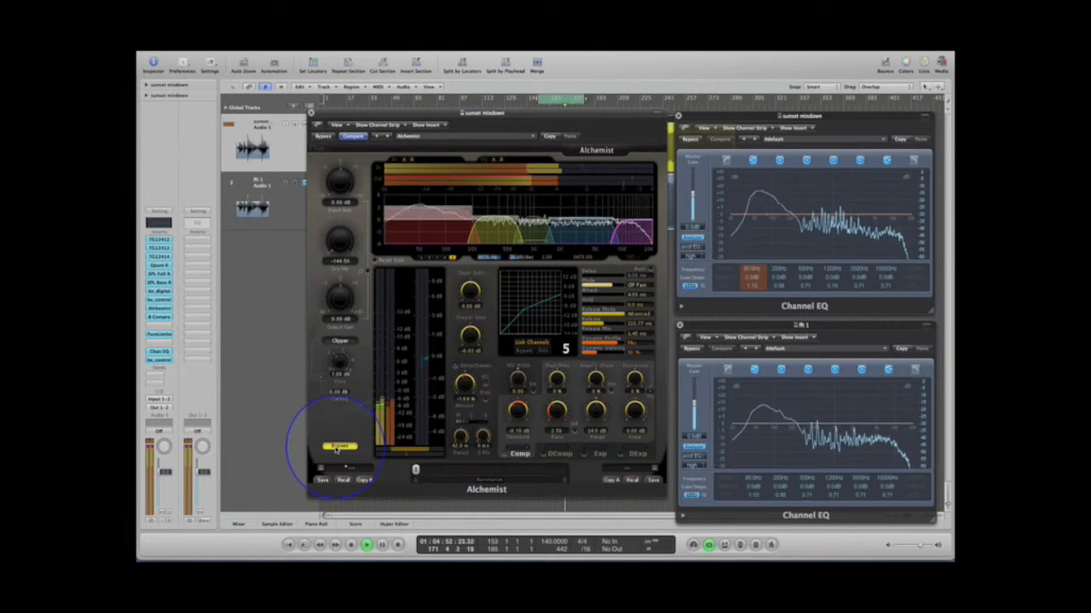
left_click(339, 447)
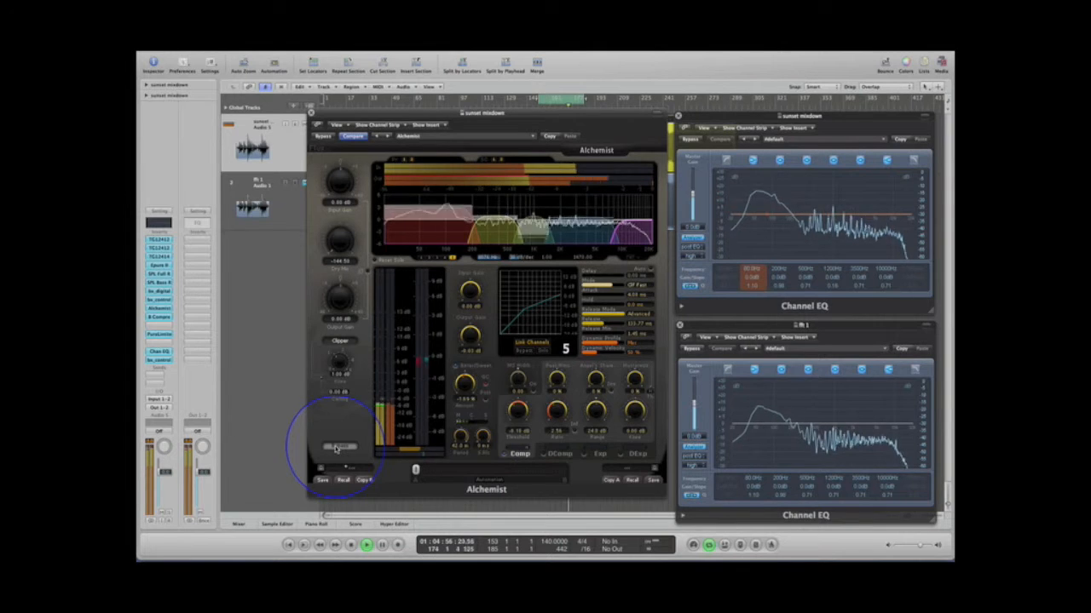
- Set the output gain of Alchemist band 1 to about 2.45 dB and stop playback
left_click(422, 258)
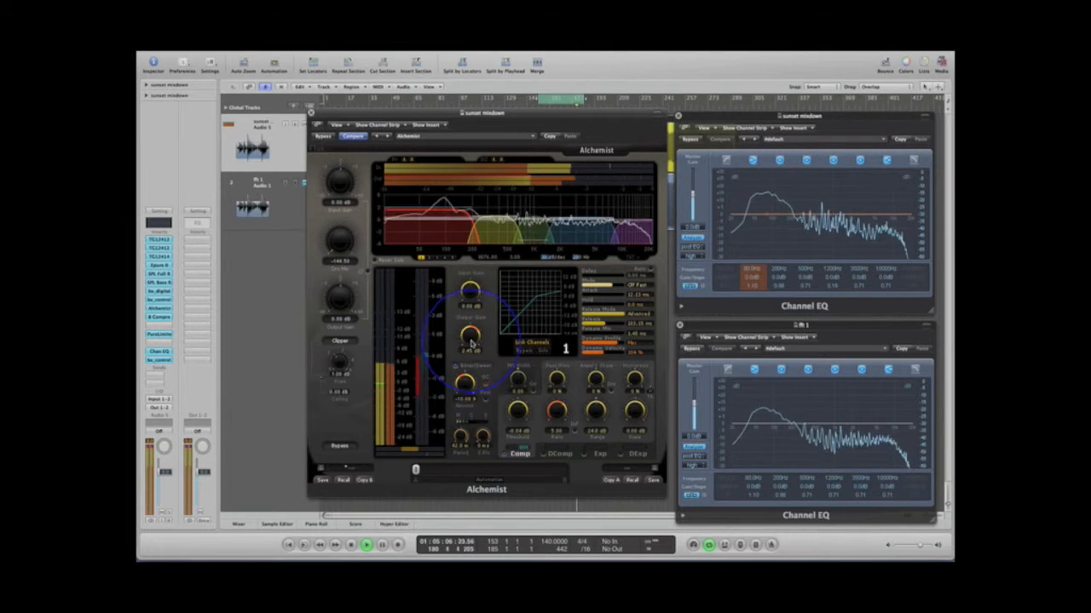
key("space")
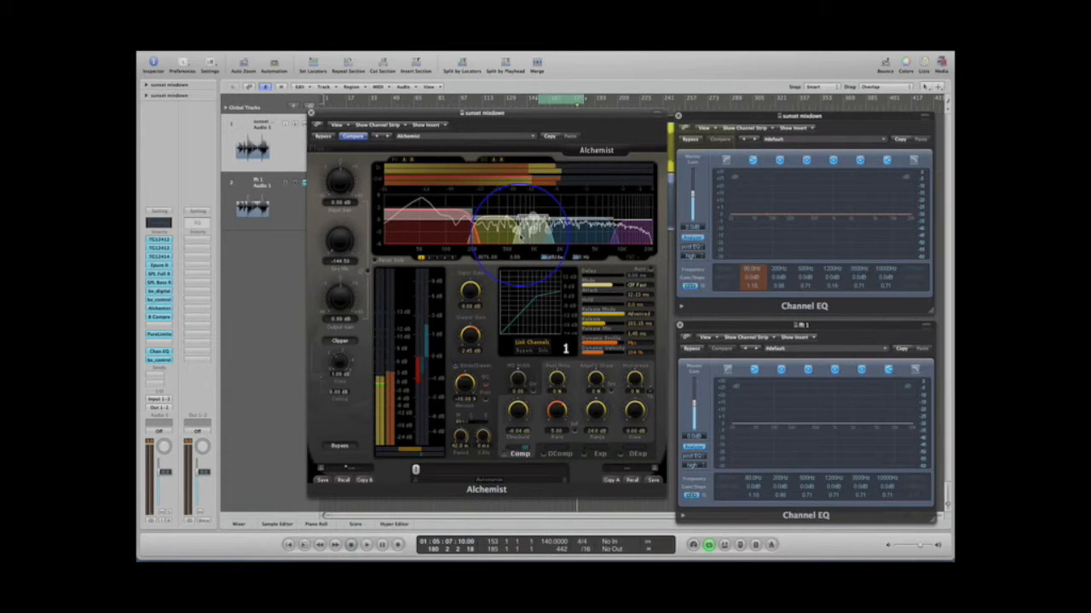
- Close Alchemist and open the Bus Compressor insert on the sunset mixdown channel
left_click(311, 113)
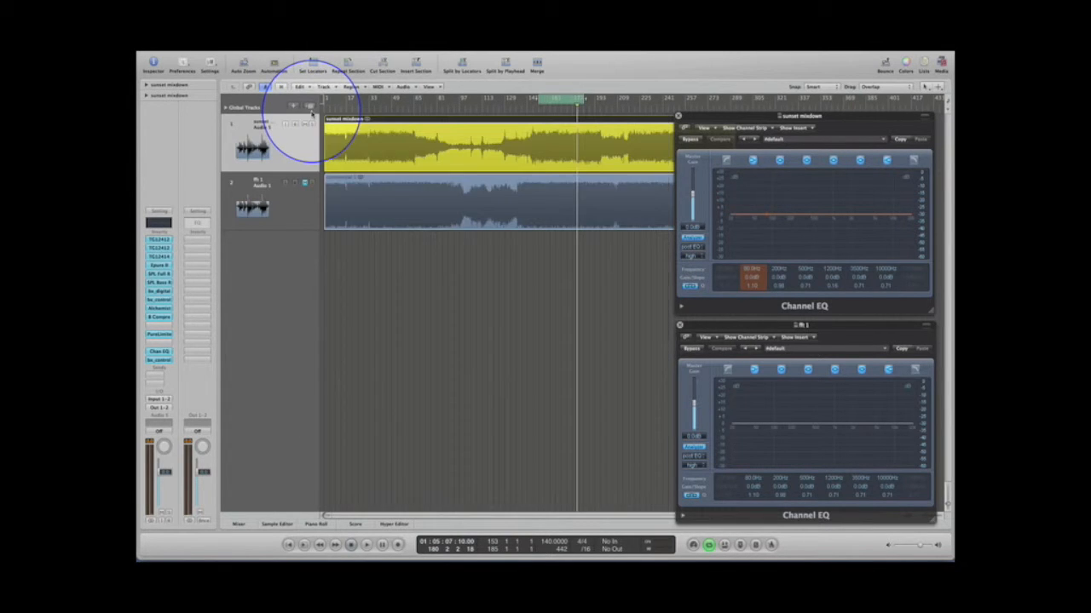
left_click(159, 318)
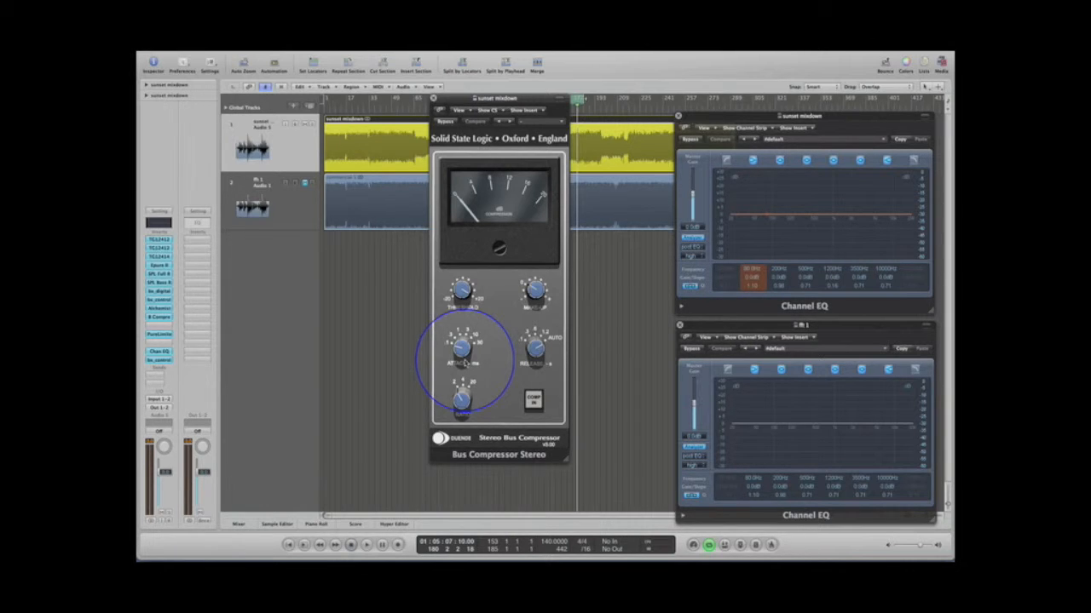
- Play the loop and compare the mix with the Bus Compressor switched in and out, leaving the compression engaged
key("space")
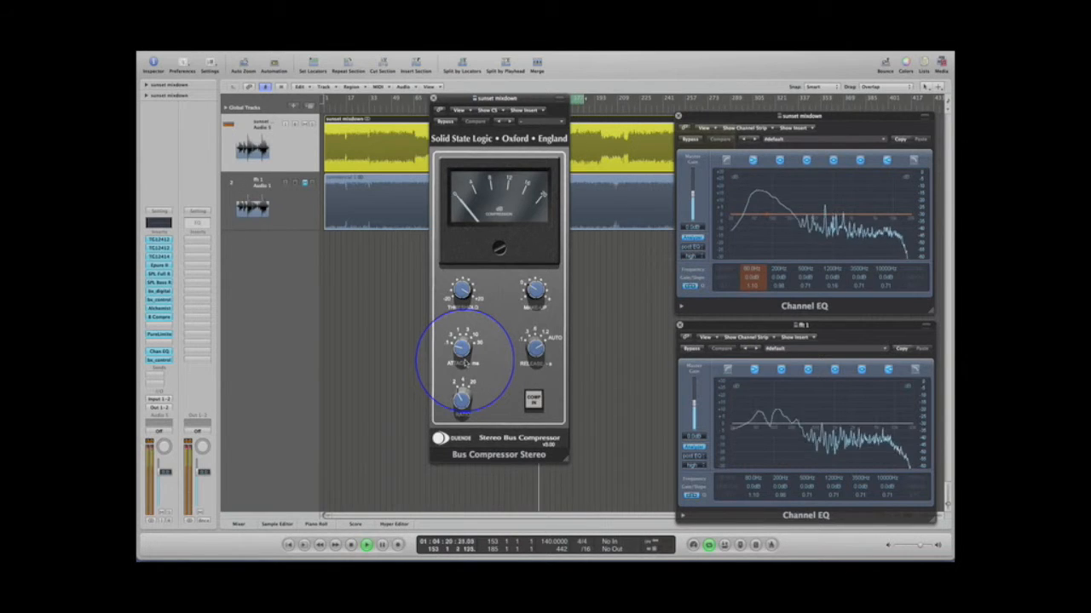
left_click(533, 399)
mouse_move(536, 301)
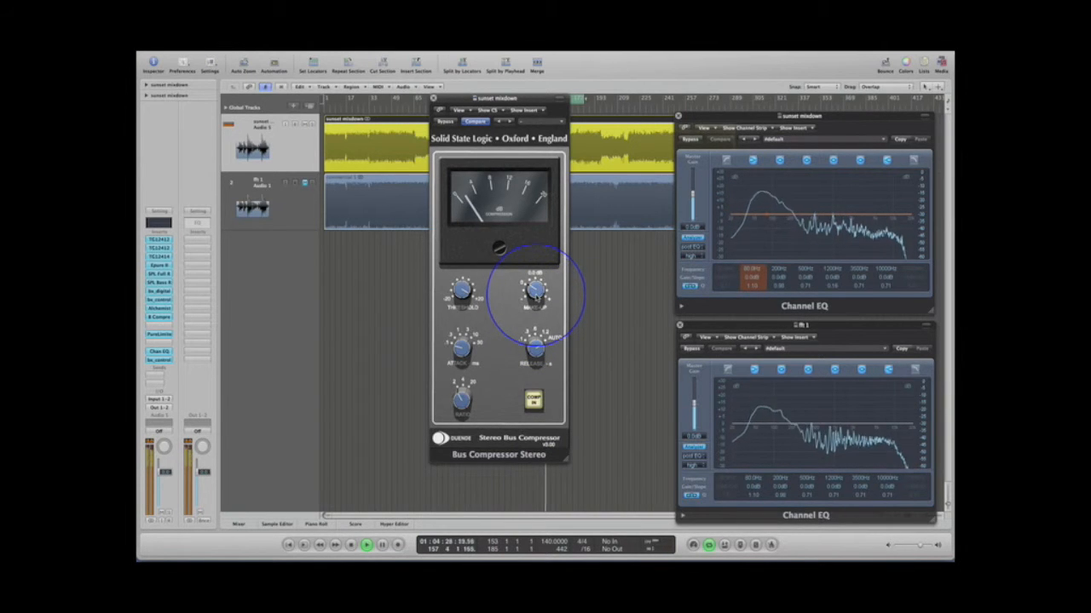
left_click(533, 403)
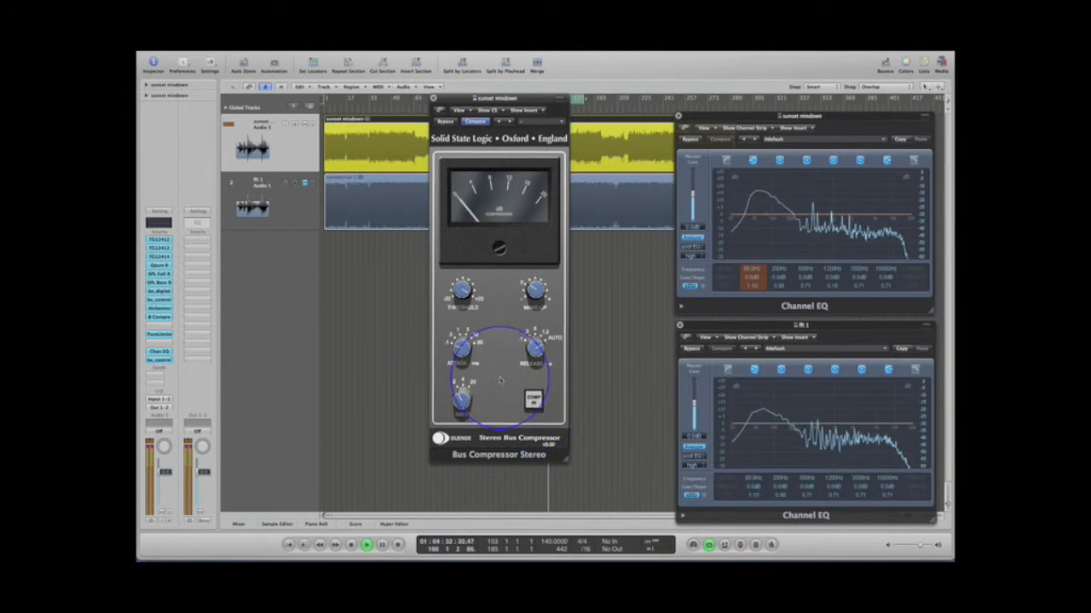
left_click(533, 403)
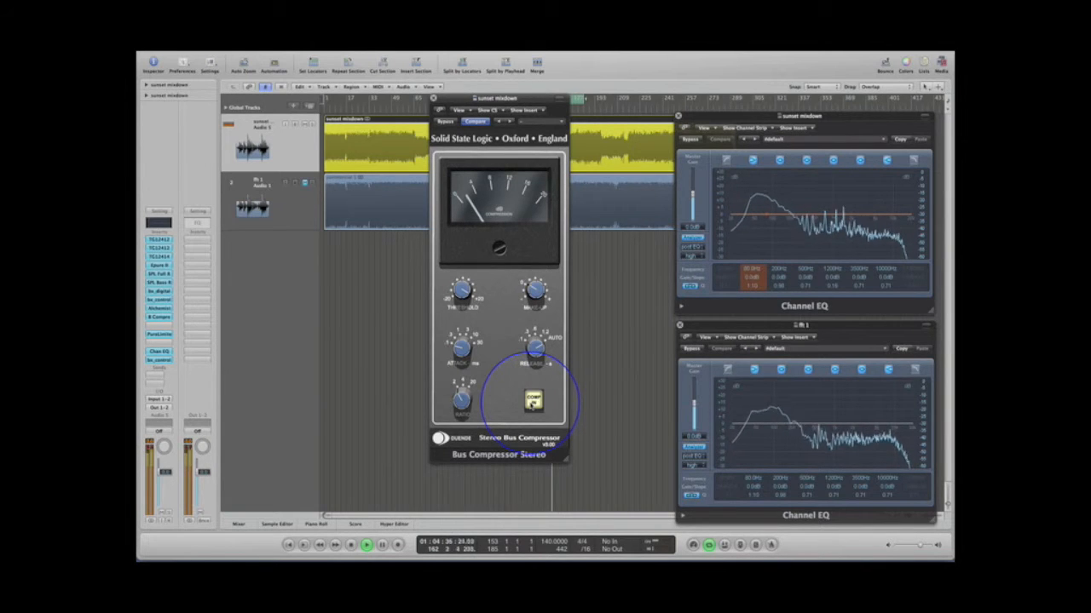
left_click(533, 403)
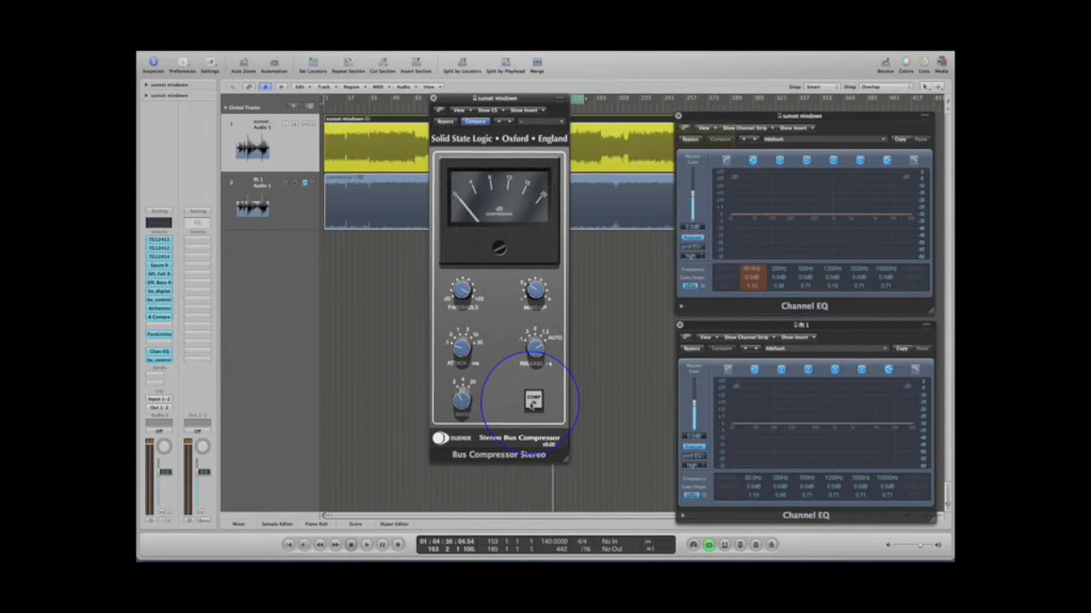
key("space")
left_click(532, 403)
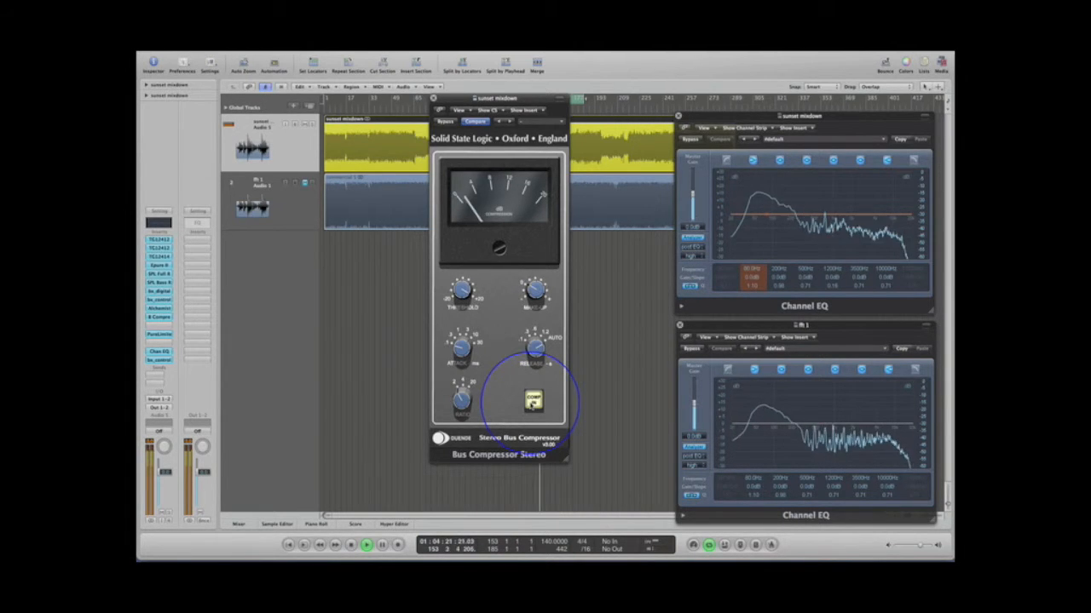
- Close the Bus Compressor, stop playback, and open PureLimiter II with the final bx_control arranged beneath it
left_click(432, 98)
key("space")
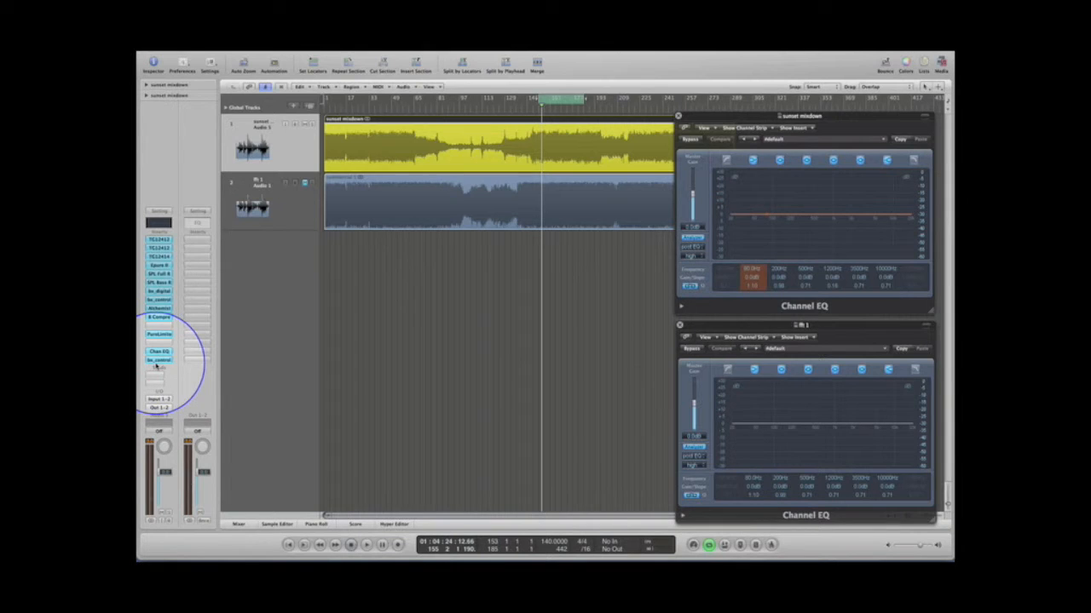
left_click(154, 335)
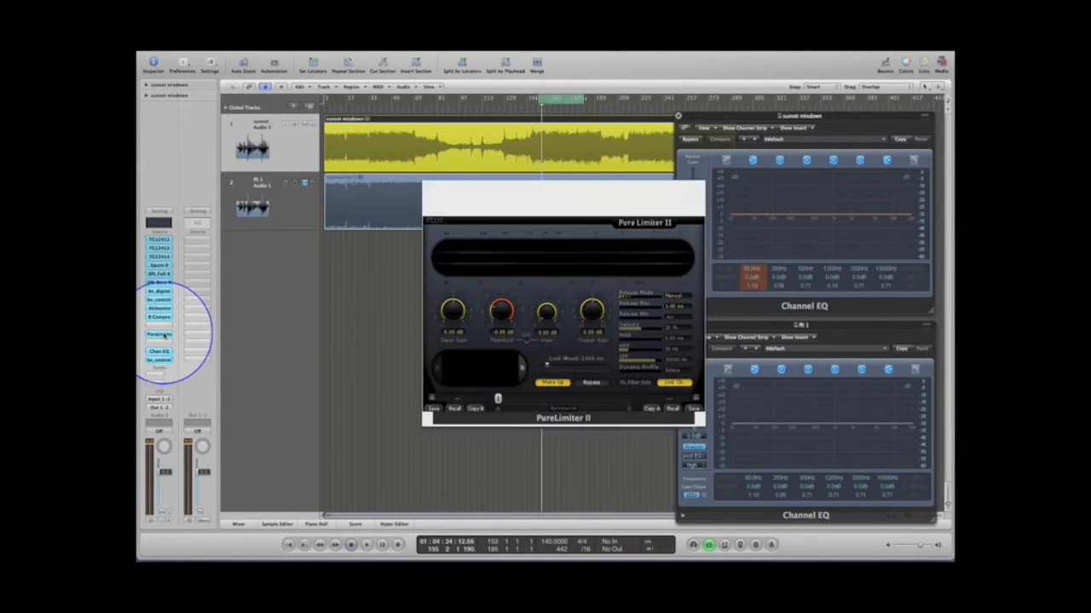
left_click_drag(495, 189, 397, 103)
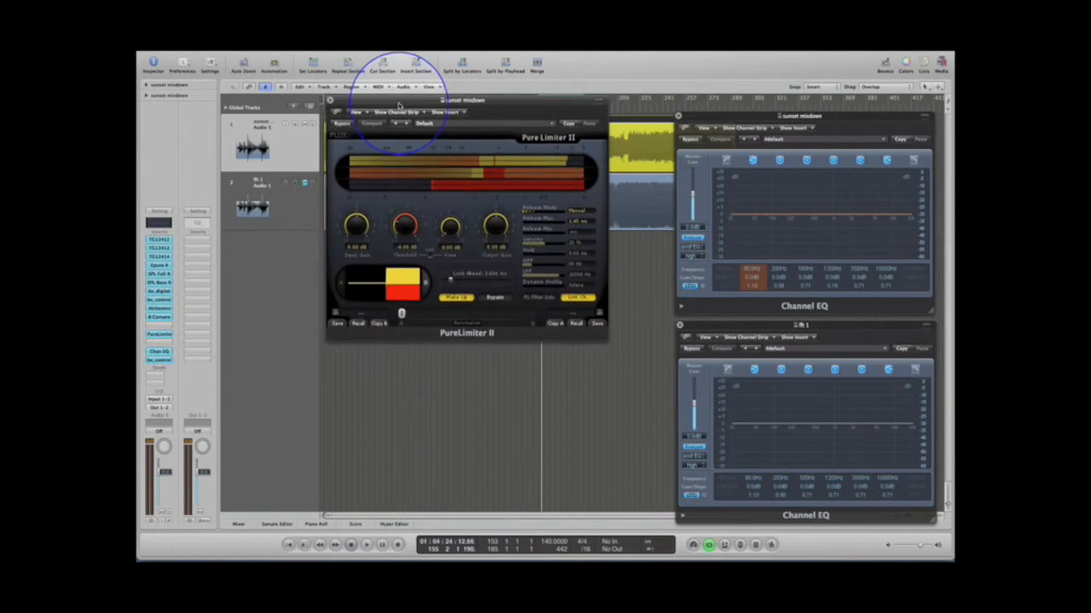
left_click(157, 359)
left_click_drag(402, 234, 366, 350)
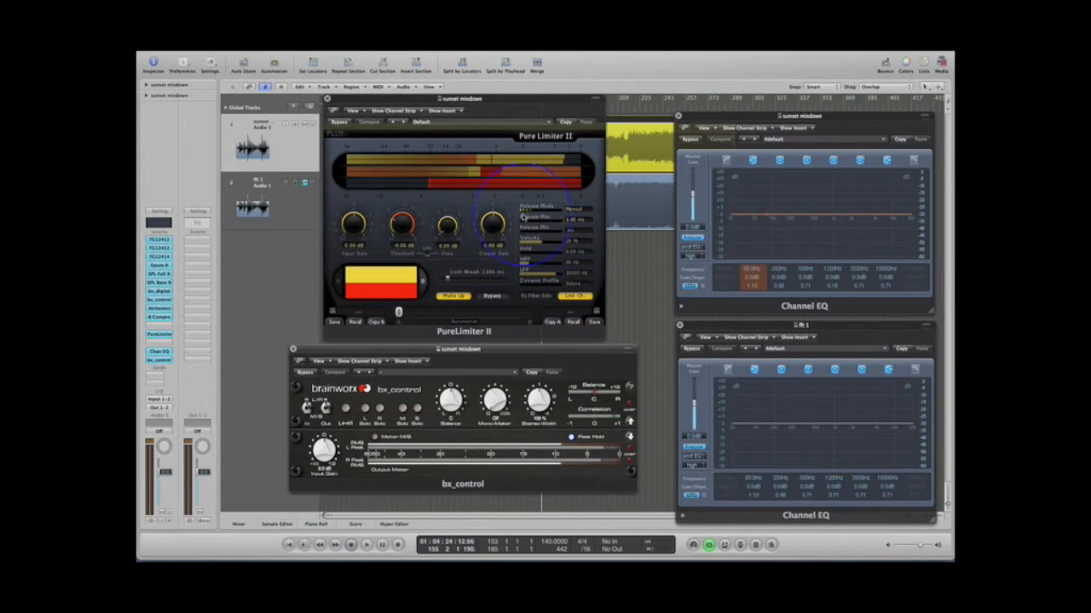
- Try the Auto release mode in PureLimiter II, return it to Manual, and raise the threshold close to 0 dB
left_click(523, 213)
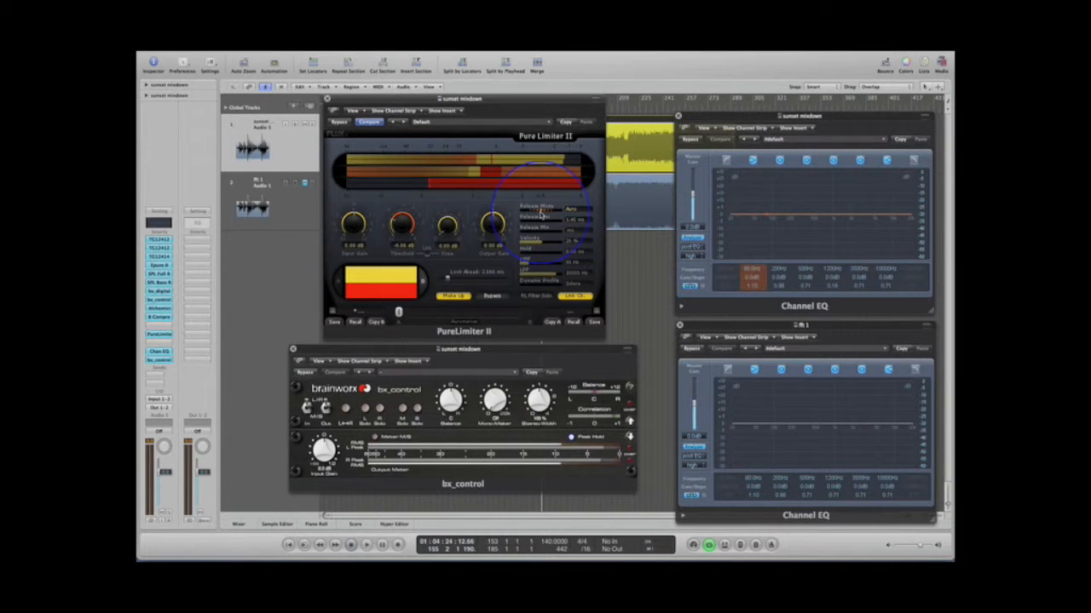
left_click(522, 210)
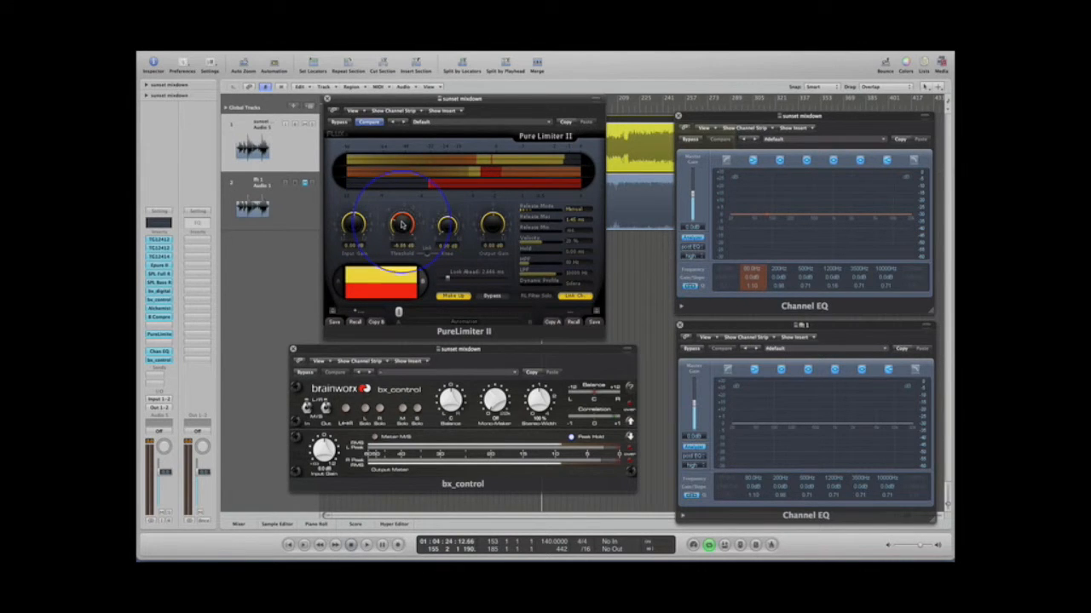
key("space")
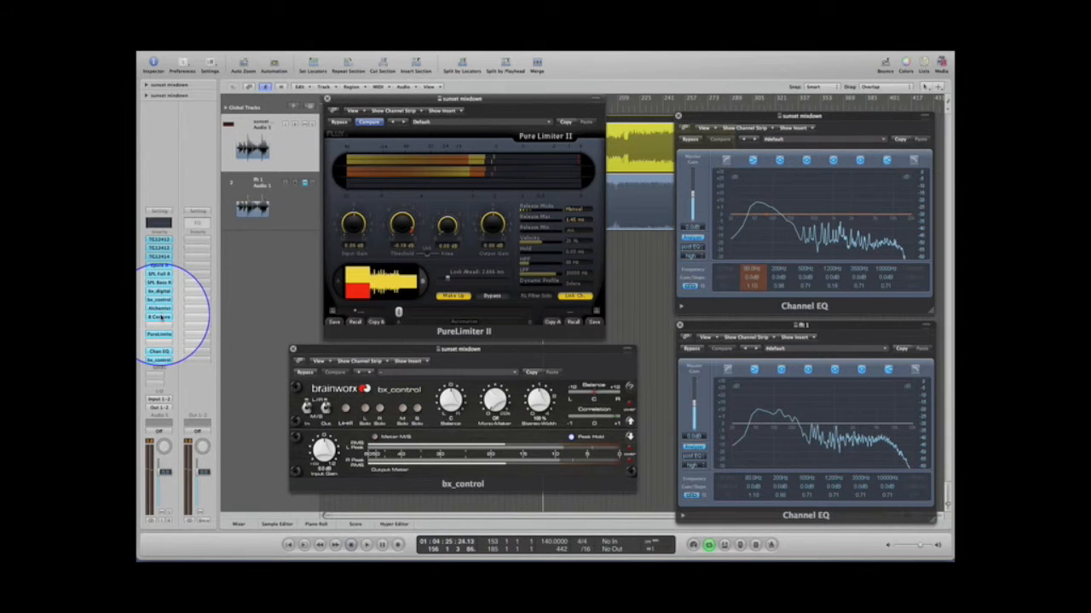
- Reopen the Bus Compressor, raise its make-up gain slightly during playback, and close it
left_click(161, 317)
key("space")
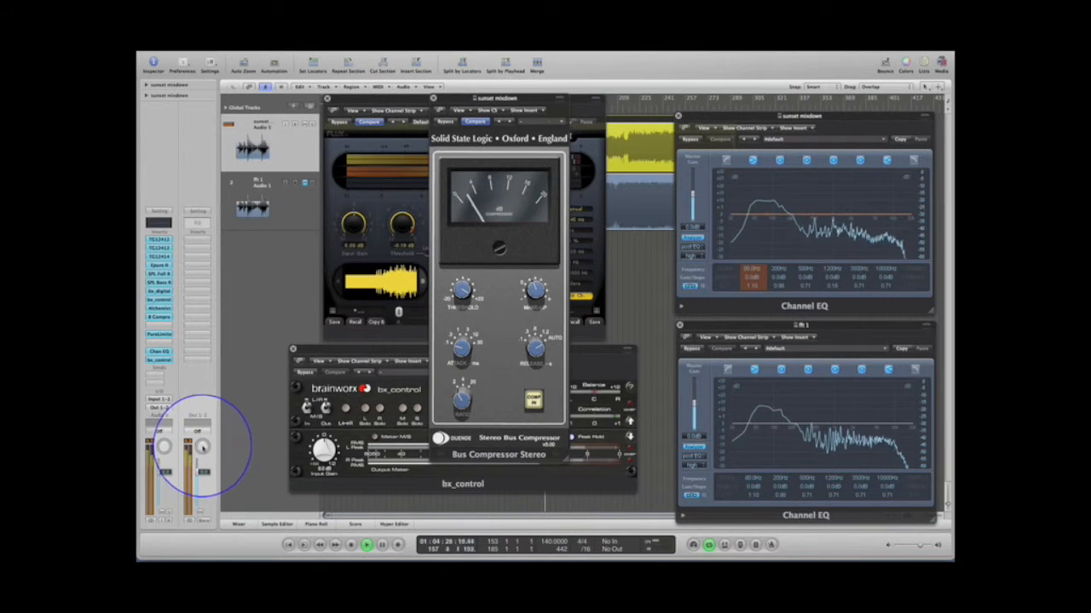
left_click(434, 99)
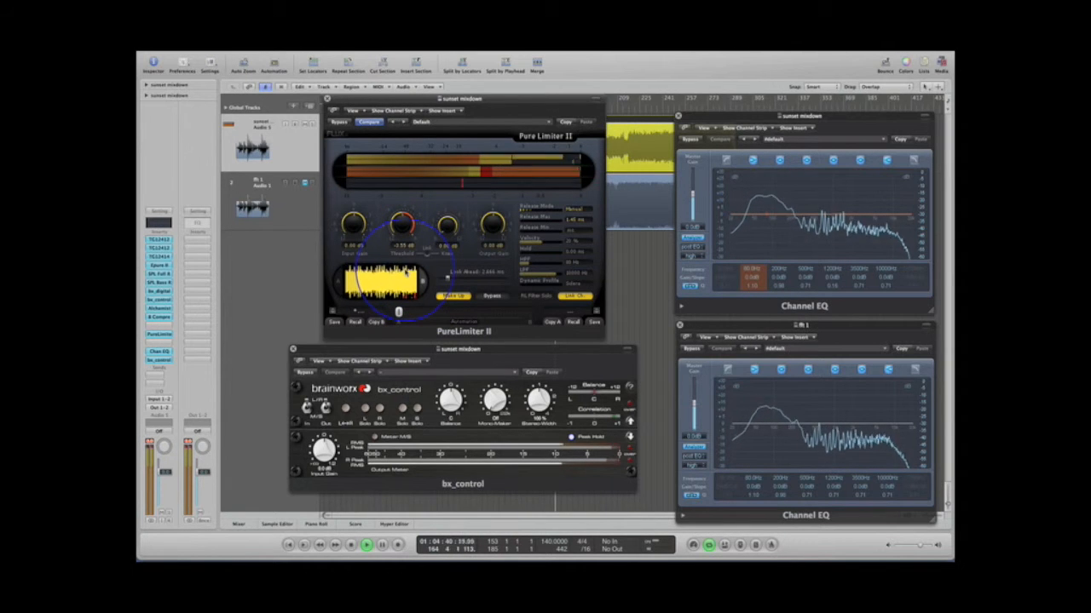
- Lower the PureLimiter II threshold to about -5.7 dB during playback, adjusting the listening volume and resetting the channel's peak indicator
left_click_drag(406, 272, 404, 271)
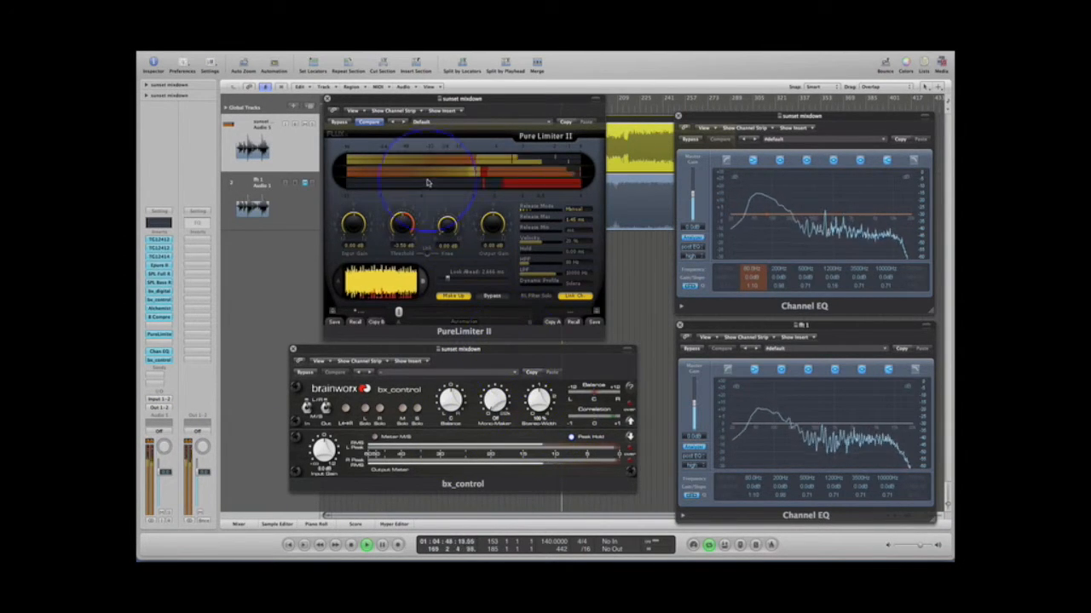
left_click_drag(400, 225, 397, 230)
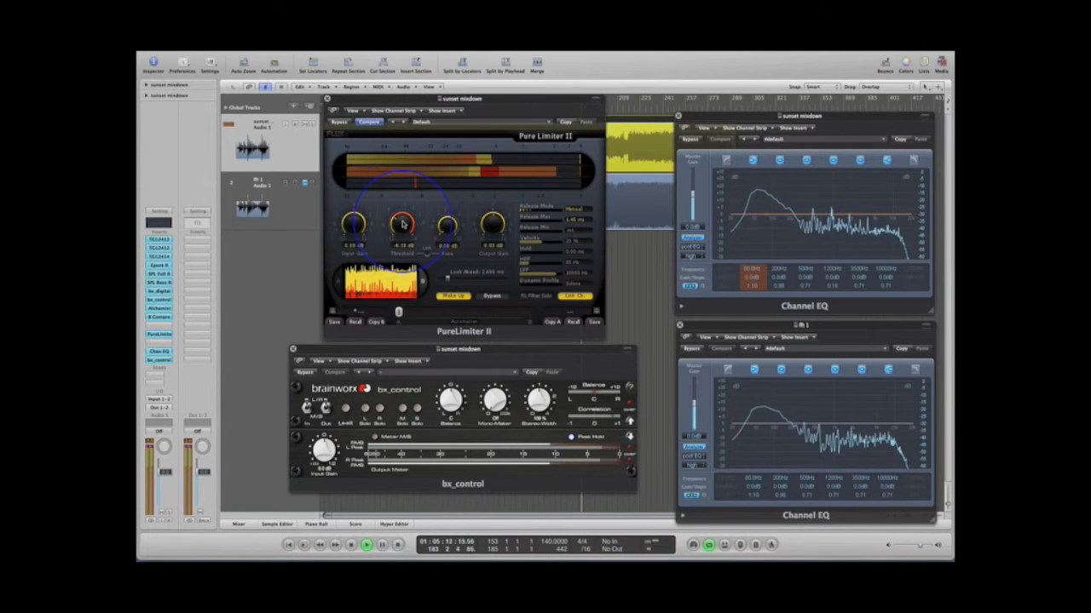
key("XF86AudioLowerVolume")
left_click_drag(403, 224, 400, 243)
key("XF86AudioRaiseVolume")
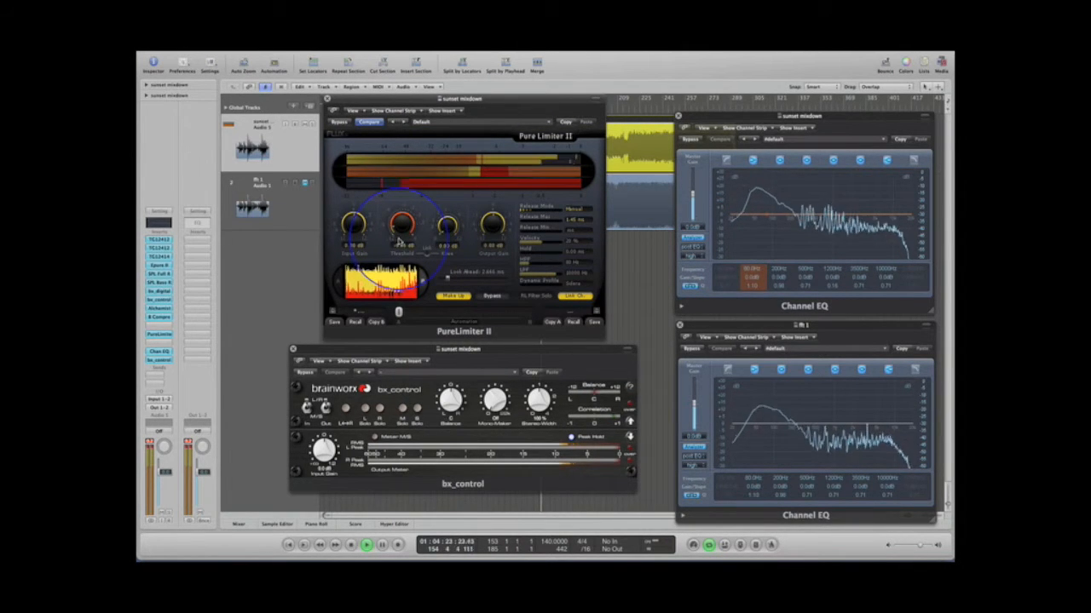
left_click(149, 442)
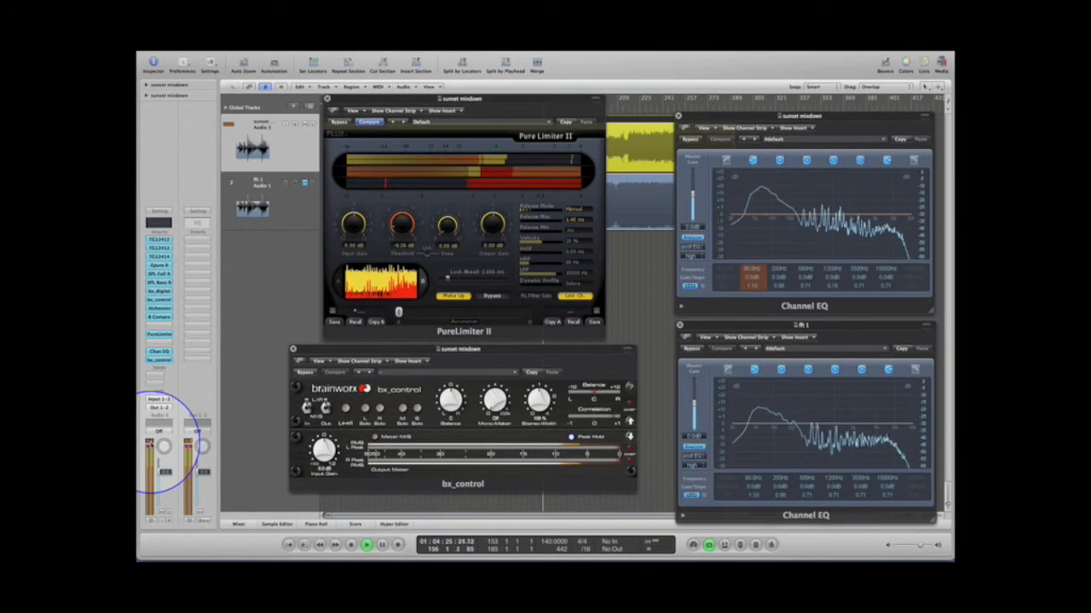
left_click_drag(402, 230, 402, 206)
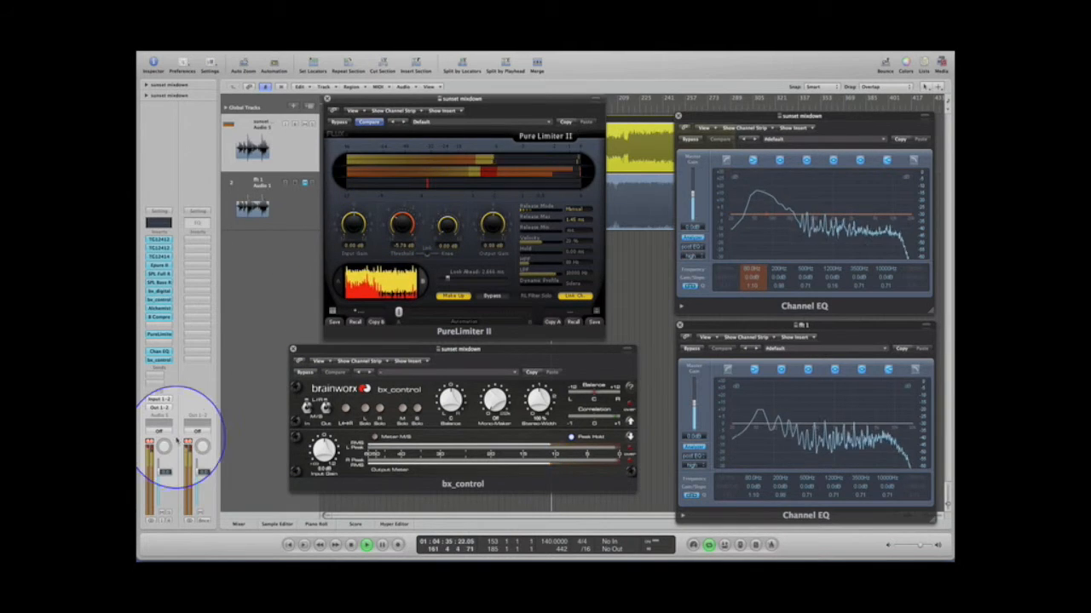
left_click(151, 443)
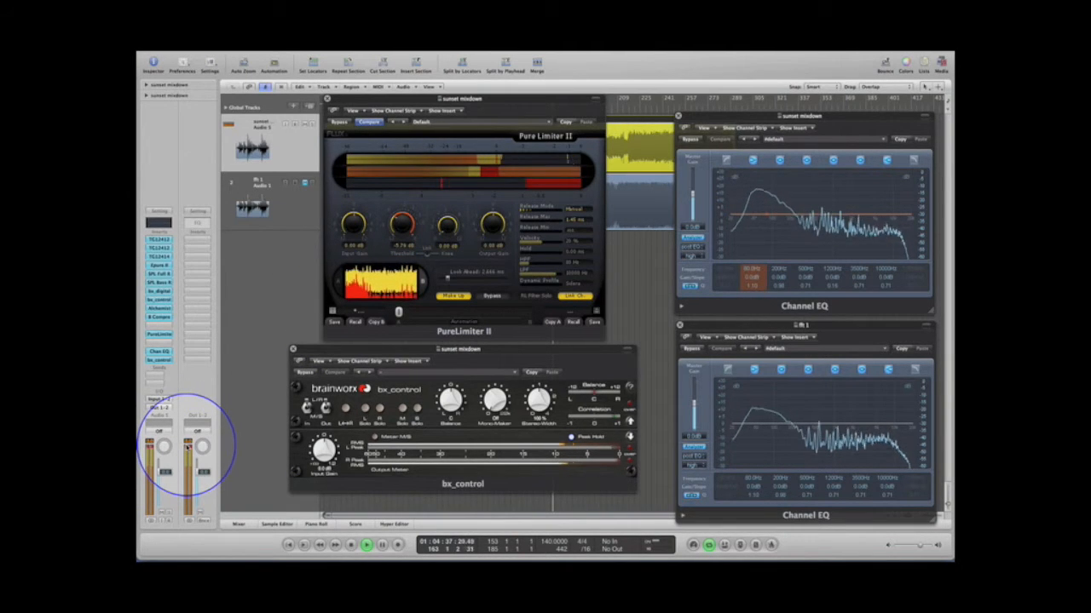
- Lower the listening volume and move the 1200 Hz band of the mixdown's Channel EQ to about 10 kHz at 0 dB gain
key("XF86AudioLowerVolume")
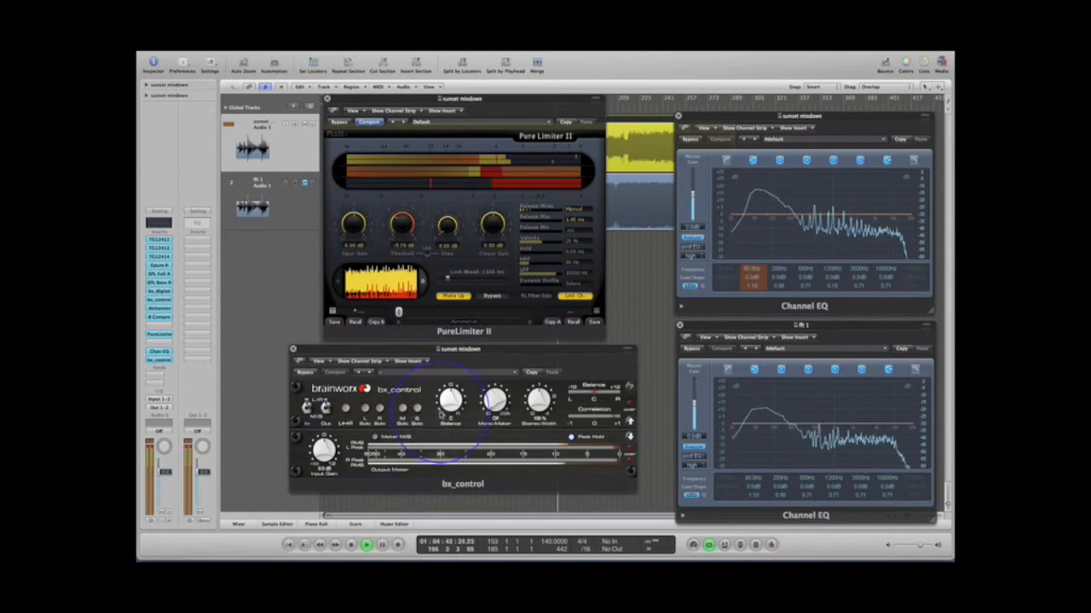
key("XF86AudioLowerVolume")
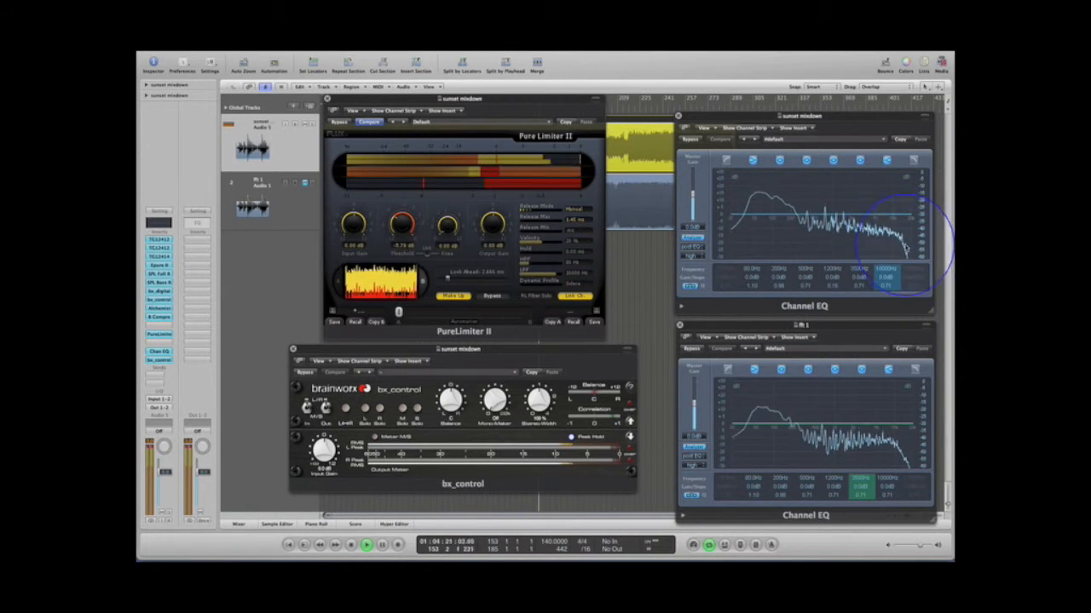
left_click_drag(833, 278, 862, 200)
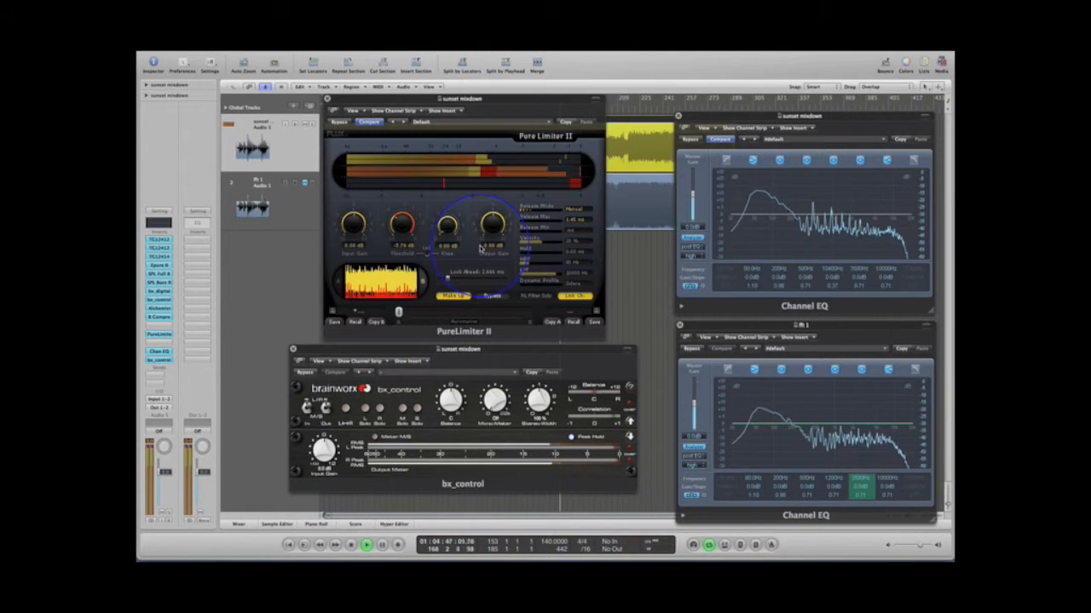
- Bypass all processing inserts on the mixdown channel through PureLimiter, keeping Channel EQ and the last bx_control active, and raise the output level
left_click(162, 240, "alt")
left_click(161, 248, "alt")
left_click(161, 257, "alt")
left_click(161, 265, "alt")
left_click(160, 274, "alt")
left_click(160, 282, "alt")
left_click(161, 292, "alt")
left_click(160, 300, "alt")
left_click(161, 308, "alt")
left_click(160, 318, "alt")
left_click(160, 335, "alt")
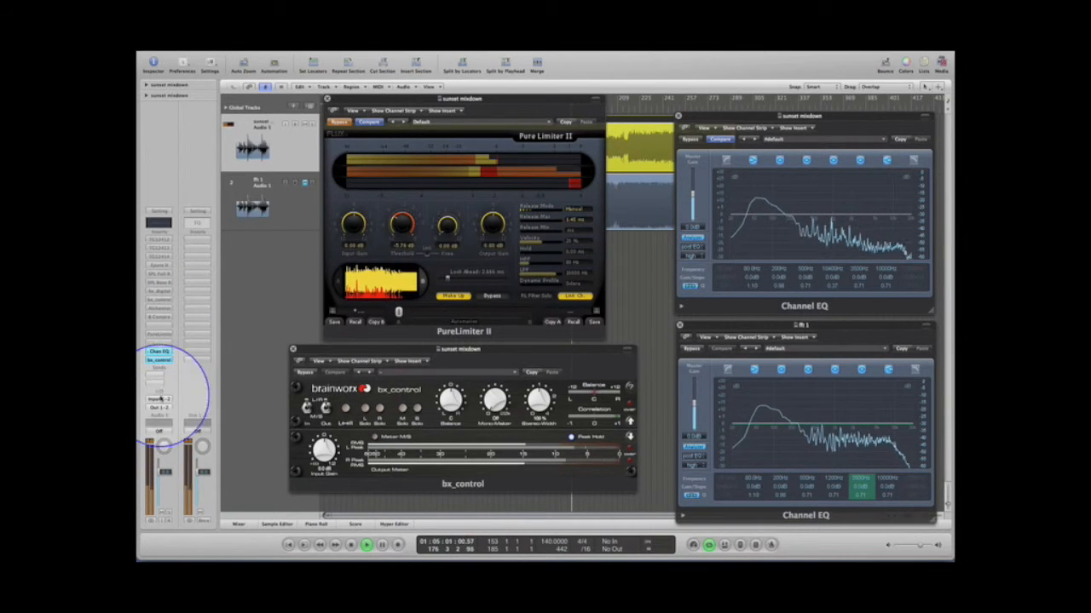
left_click_drag(203, 474, 201, 461)
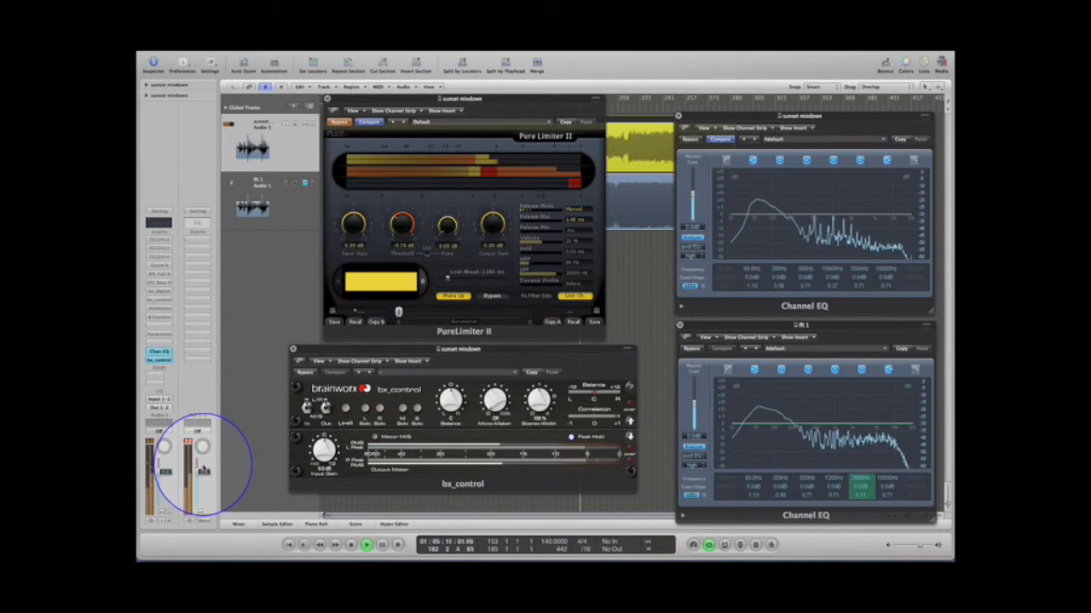
- Re-enable the three TG inserts one by one during playback, and audition Epure II before bypassing it again
left_click(162, 241, "alt")
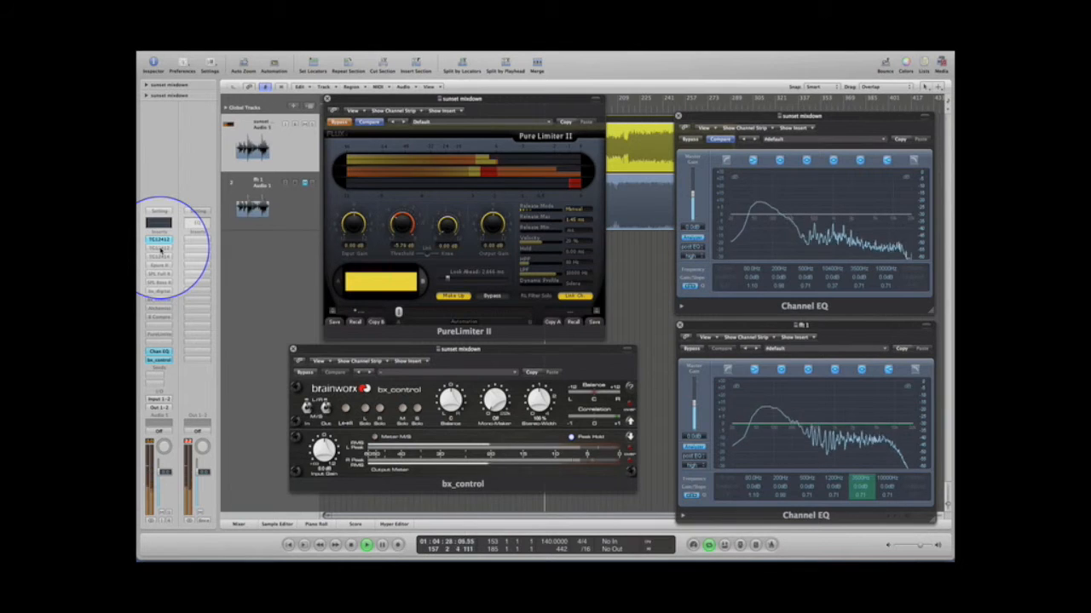
left_click(160, 248, "alt")
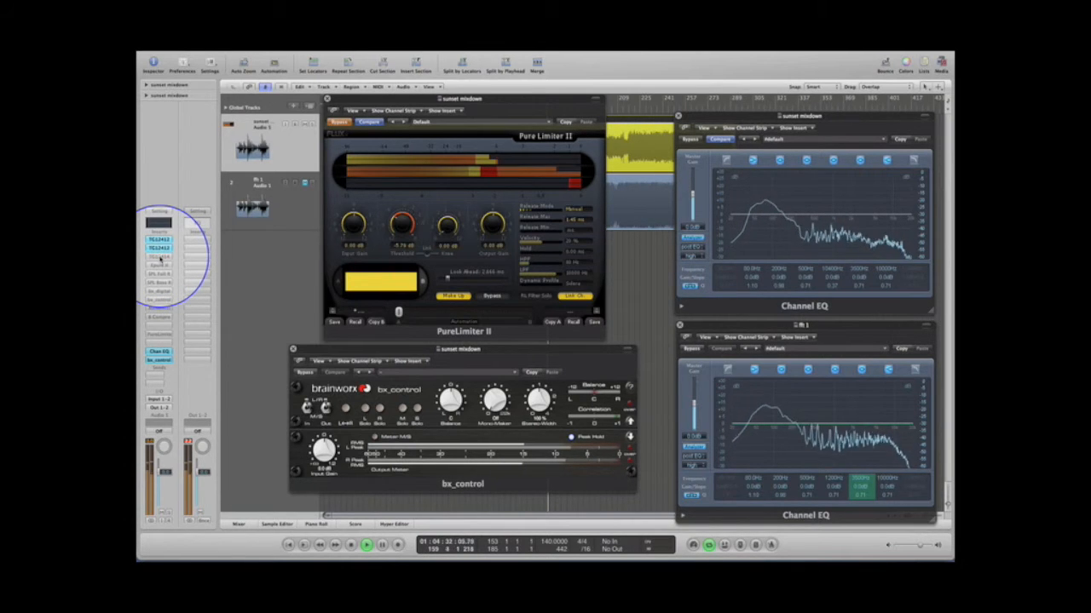
left_click(161, 257, "alt")
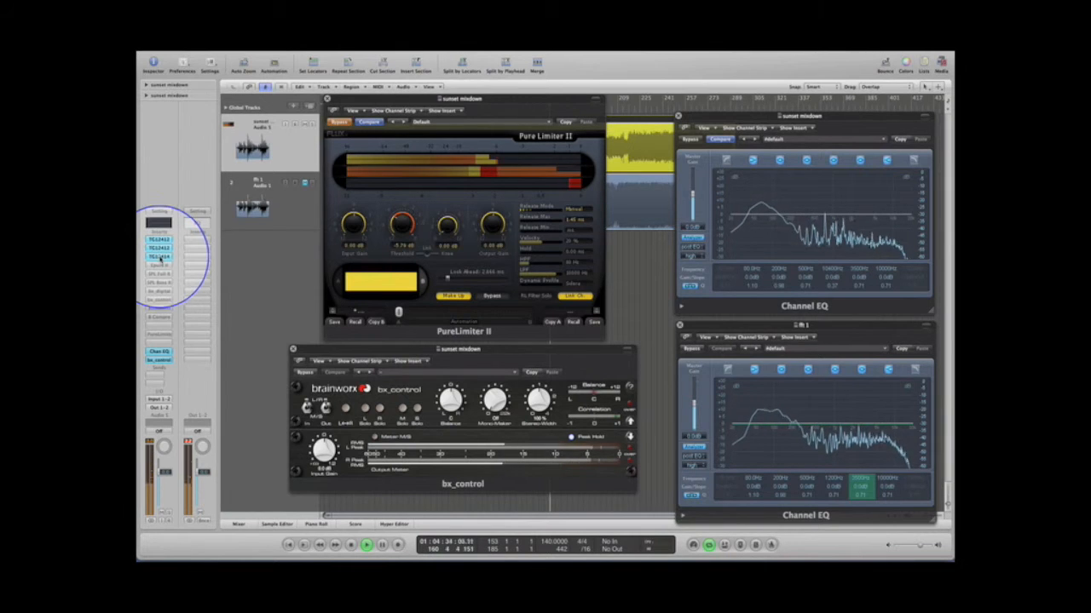
left_click(161, 266, "alt")
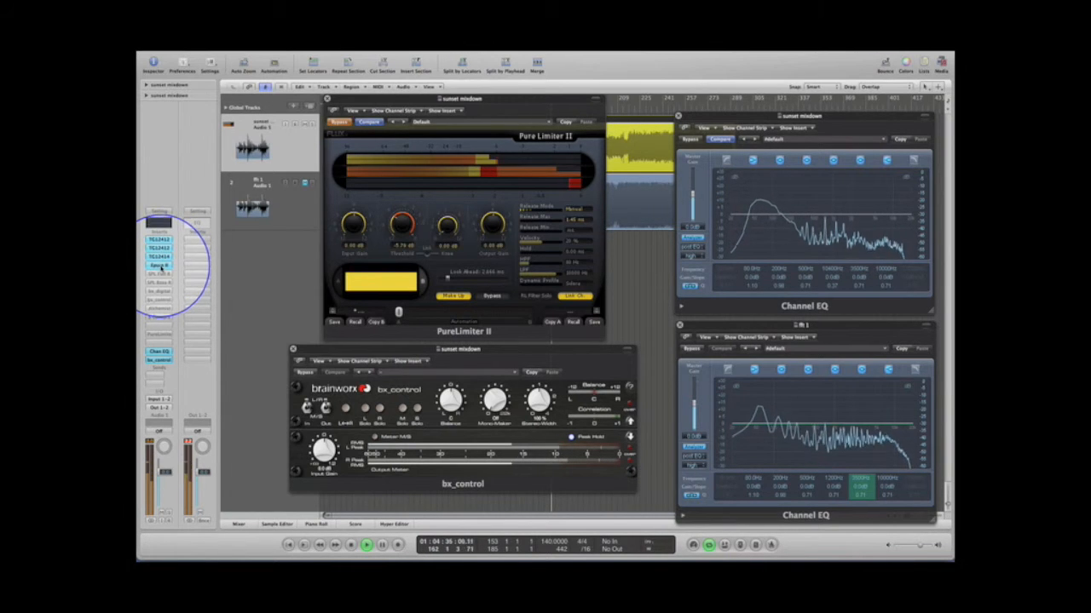
left_click(163, 267, "alt")
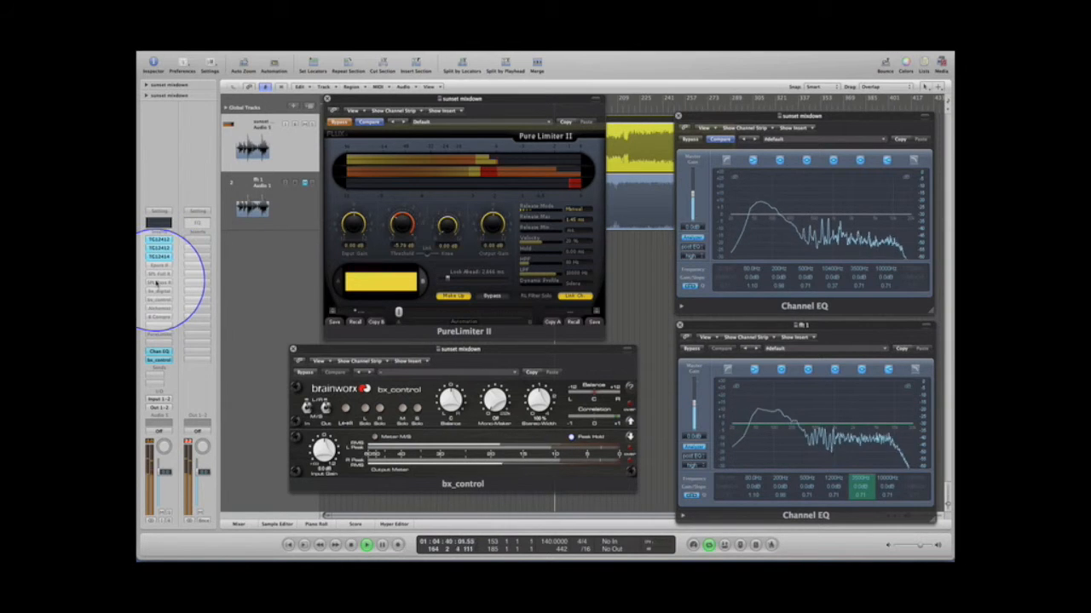
- Re-enable the SPL Bass Ranger, first bx_control, Alchemist and Bus Compressor inserts one by one during playback
left_click(159, 283, "alt")
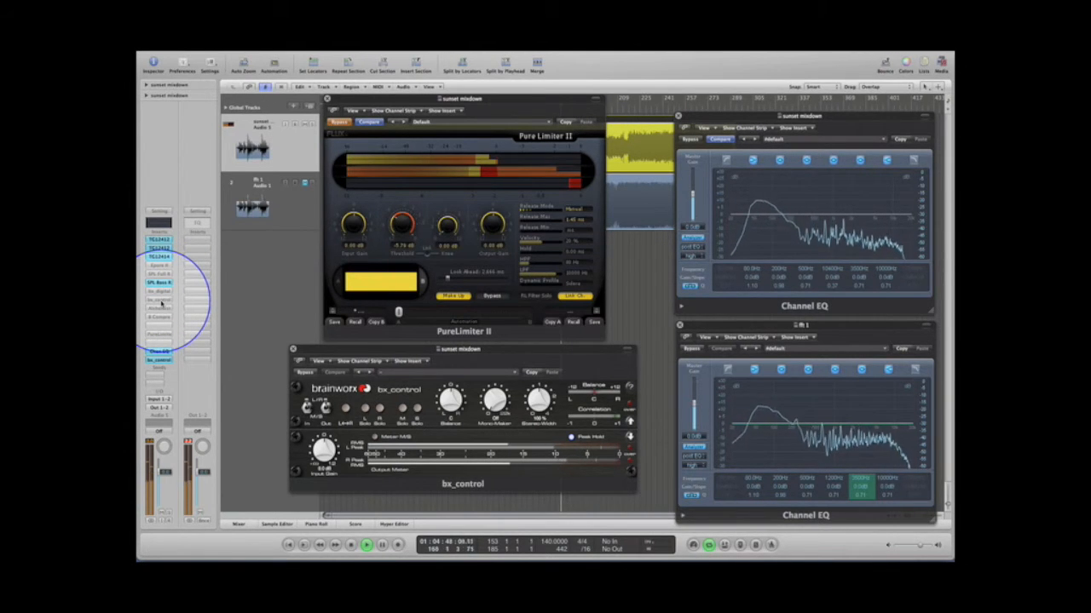
left_click(158, 301, "alt")
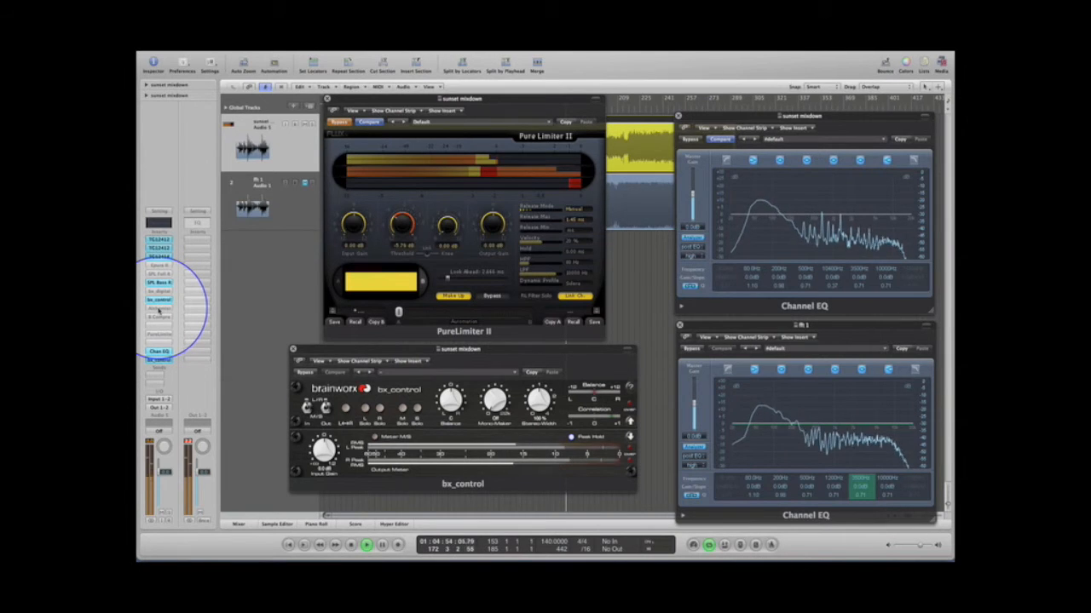
left_click(159, 310, "alt")
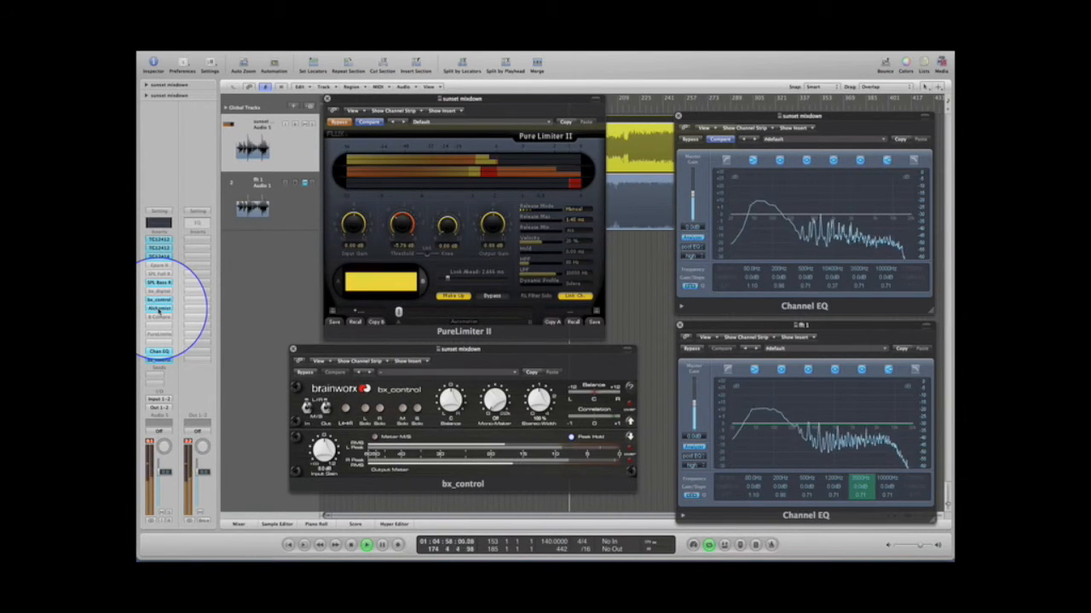
left_click(159, 318, "alt")
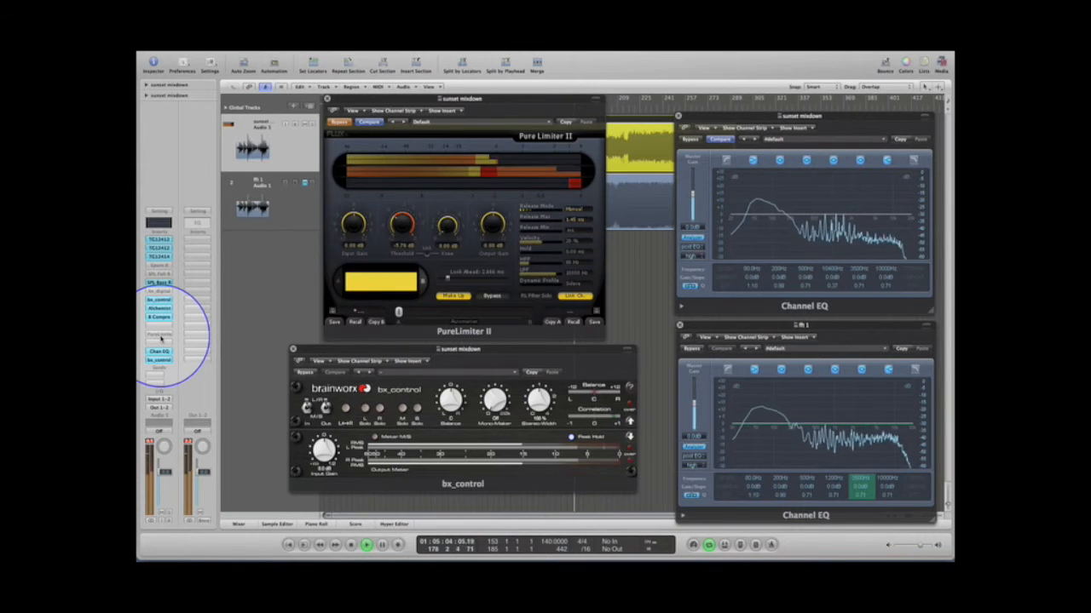
- Re-enable the PureLimiter insert during playback and audition the full chain at a raised listening volume before lowering it again
left_click(160, 336, "alt")
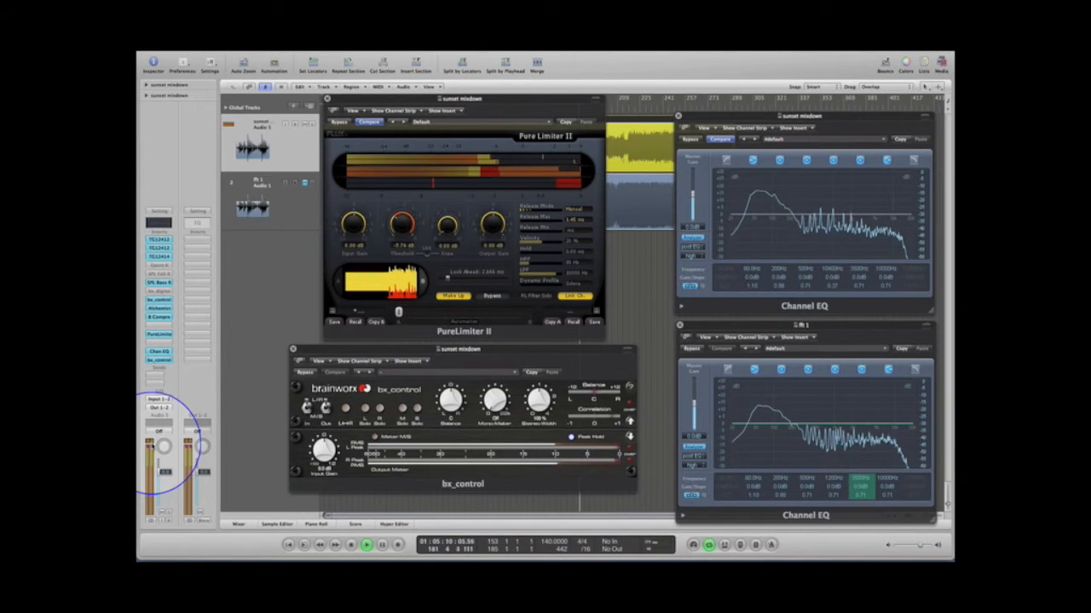
key("XF86AudioRaiseVolume")
key("XF86AudioRaiseVolume")
key("XF86AudioRaiseVolume")
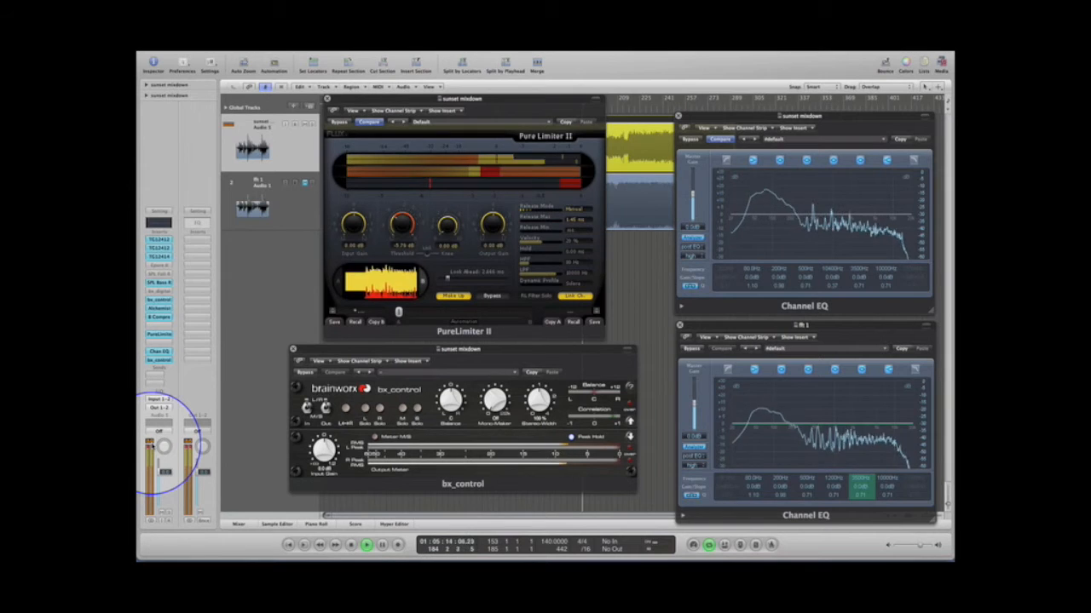
key("XF86AudioLowerVolume")
key("XF86AudioLowerVolume")
key("XF86AudioLowerVolume")
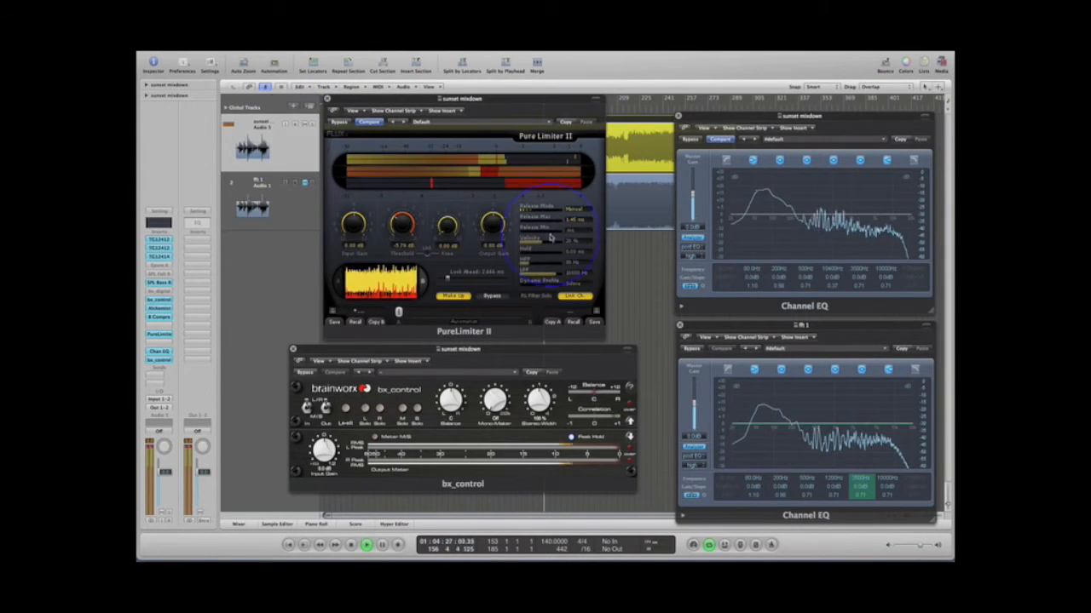
- Close both Channel EQ windows and remove the bypassed Epure II, SPL Full Ranger and bx_digital inserts from the mixdown channel
left_click(680, 326)
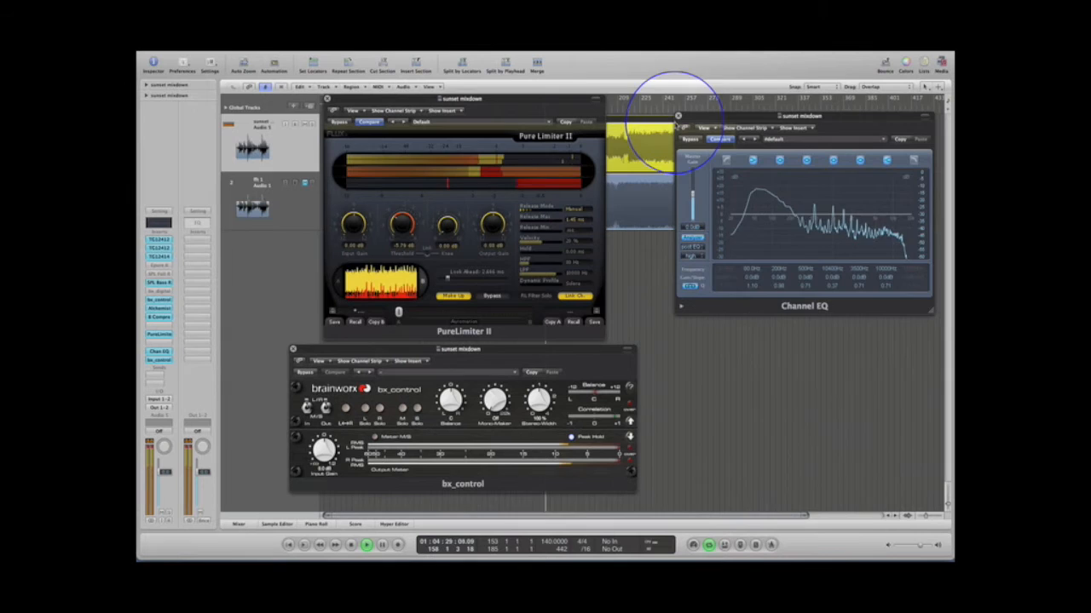
left_click(678, 115)
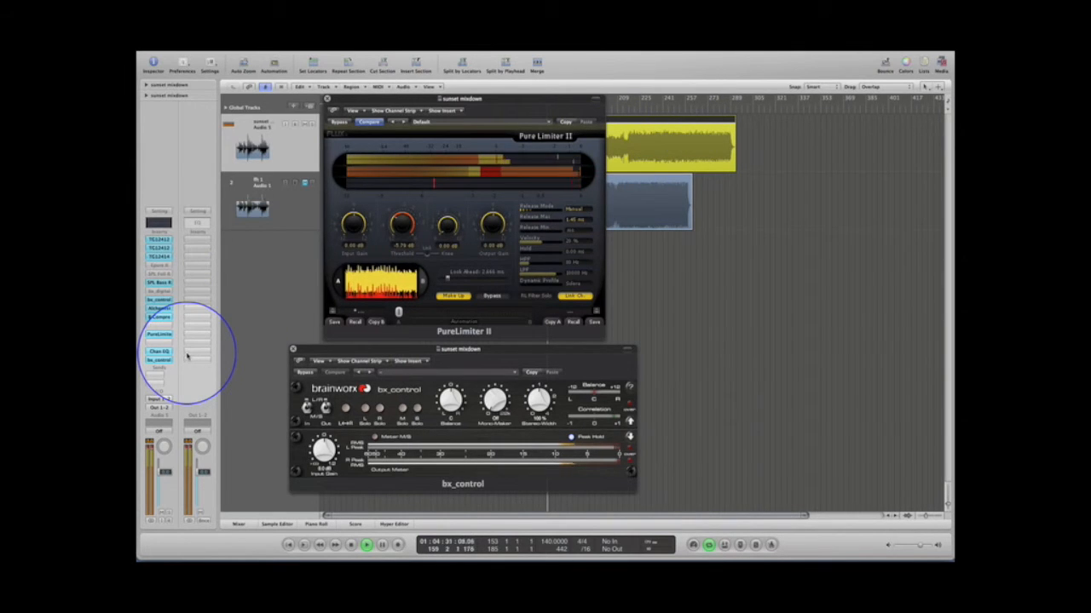
left_click(162, 269)
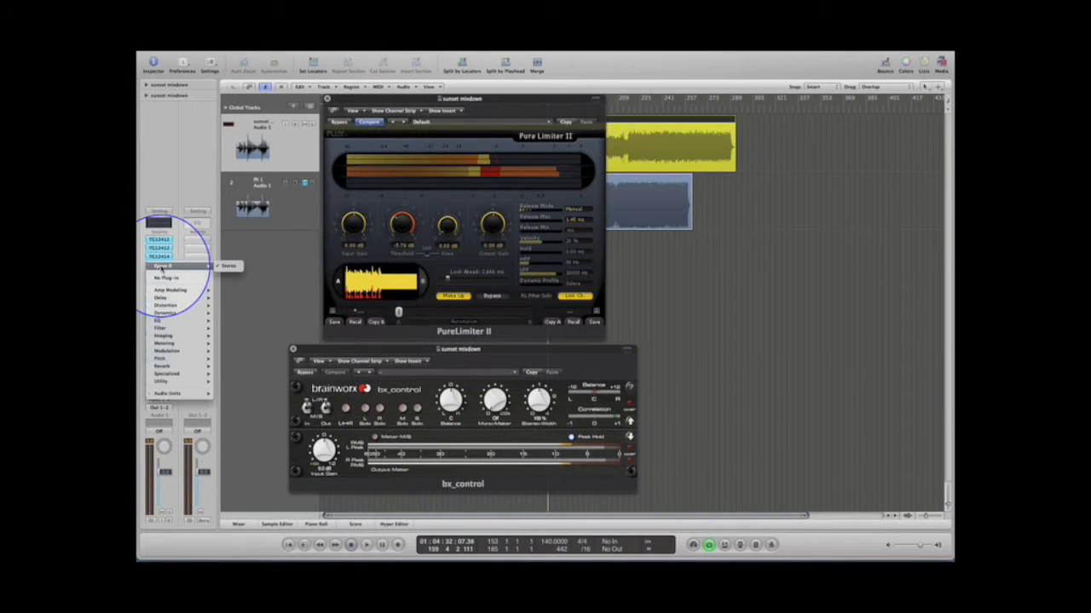
left_click(160, 280)
left_click(159, 275)
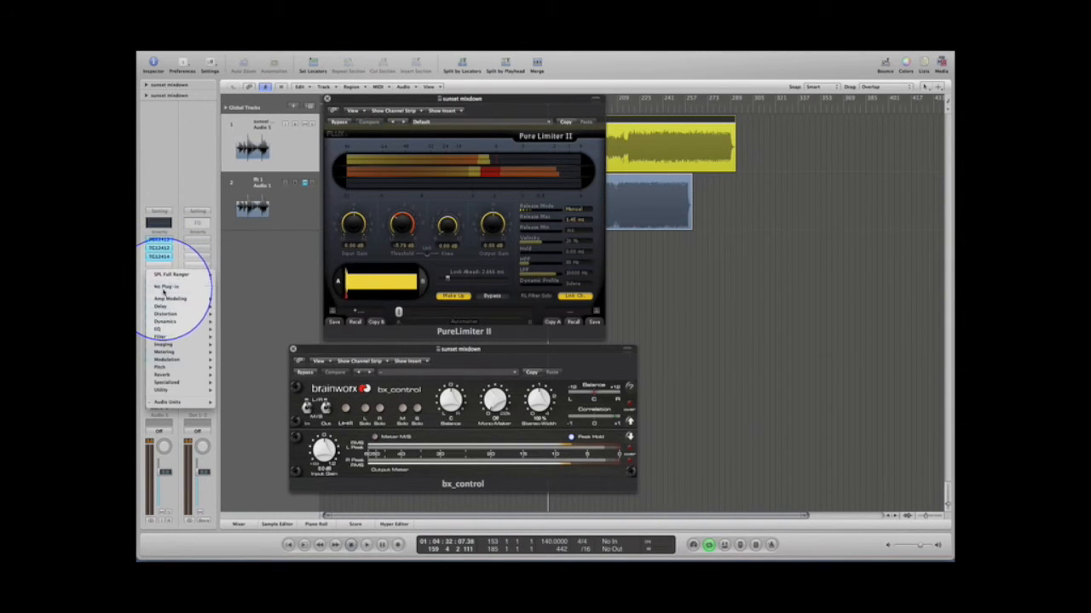
left_click(162, 287)
left_click(152, 294)
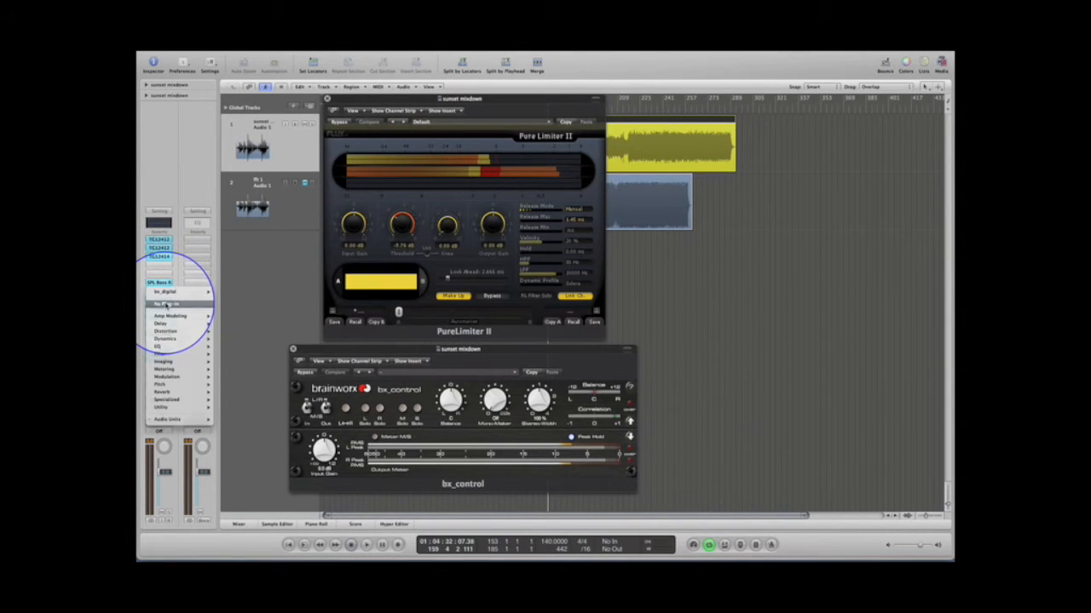
left_click(165, 305)
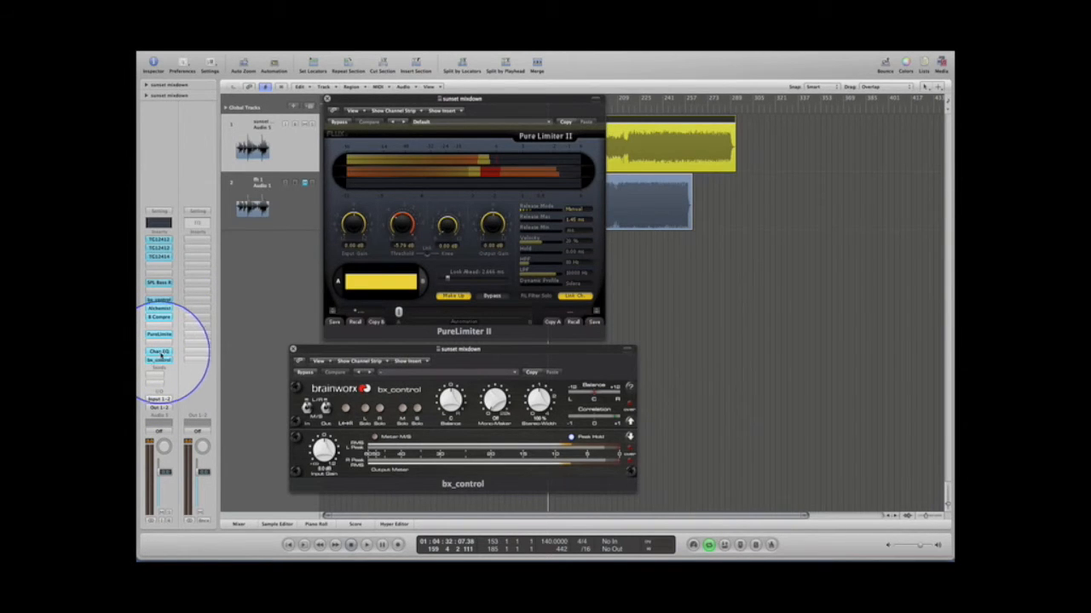
- Remove the Channel EQ and the last bx_control inserts following PureLimiter from the mixdown channel
left_click(154, 355)
left_click(158, 360)
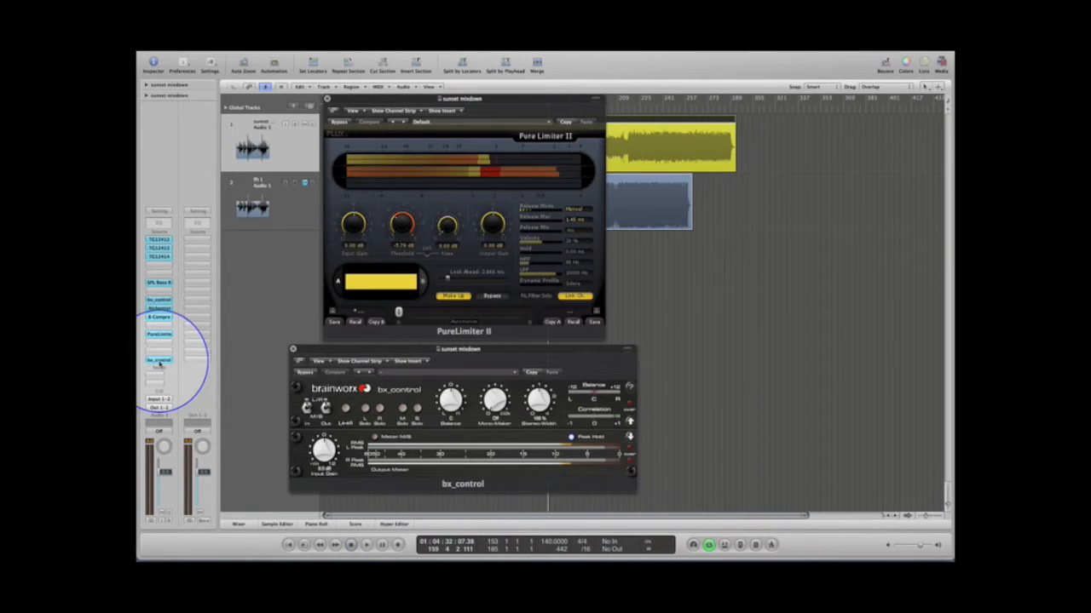
left_click(159, 362)
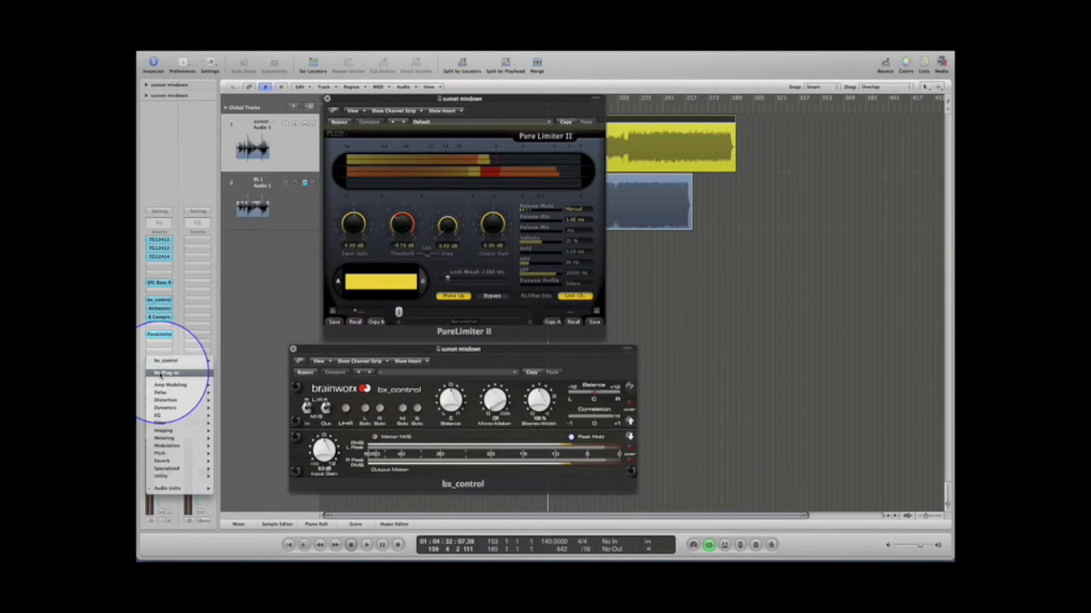
left_click(158, 375)
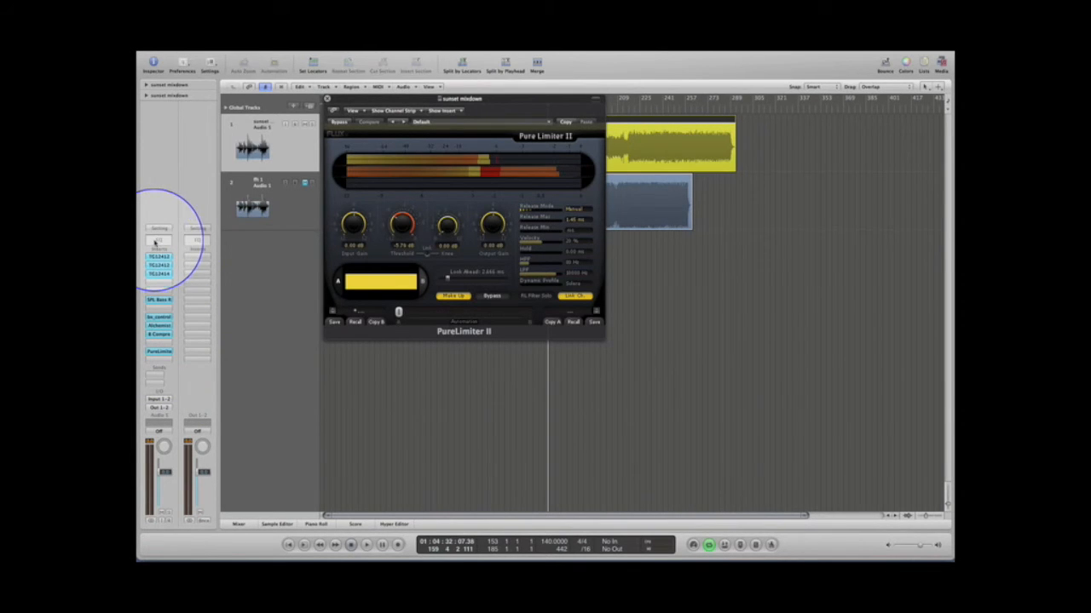
double_click(159, 242)
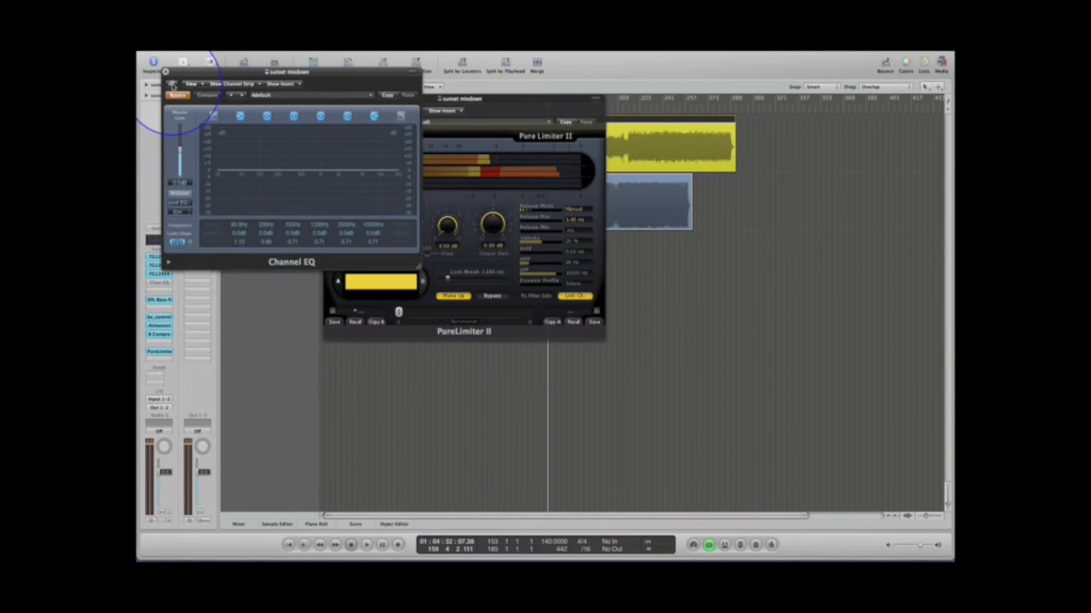
left_click(166, 72)
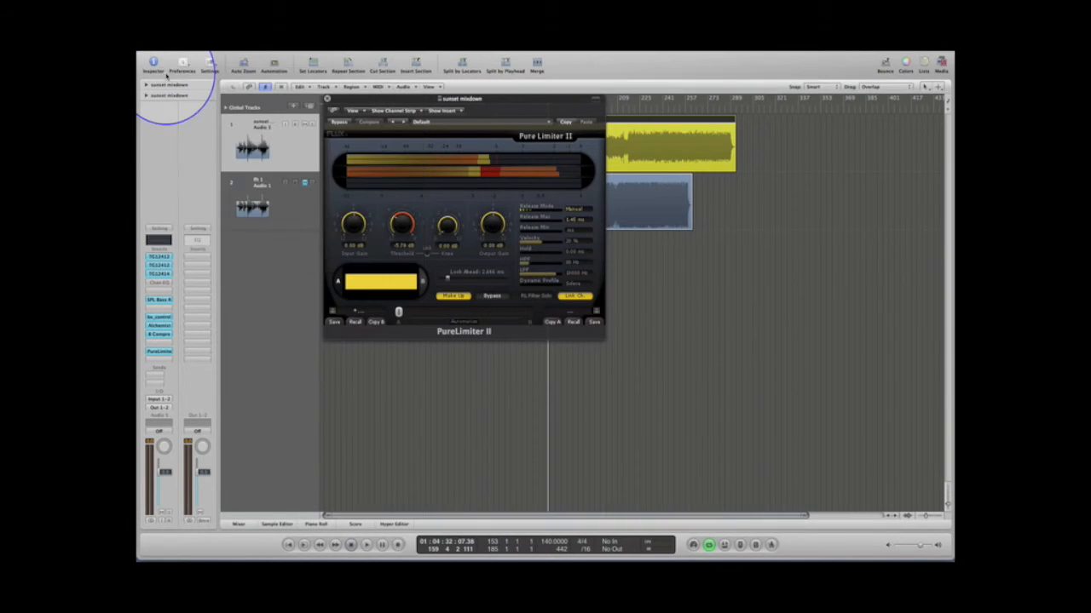
left_click(163, 241)
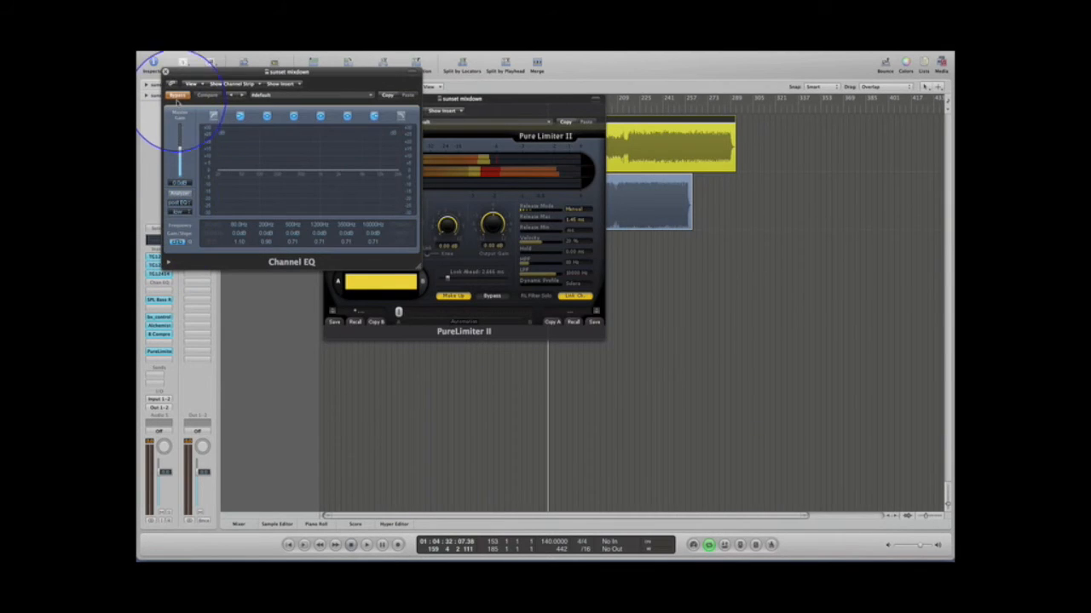
left_click(166, 72)
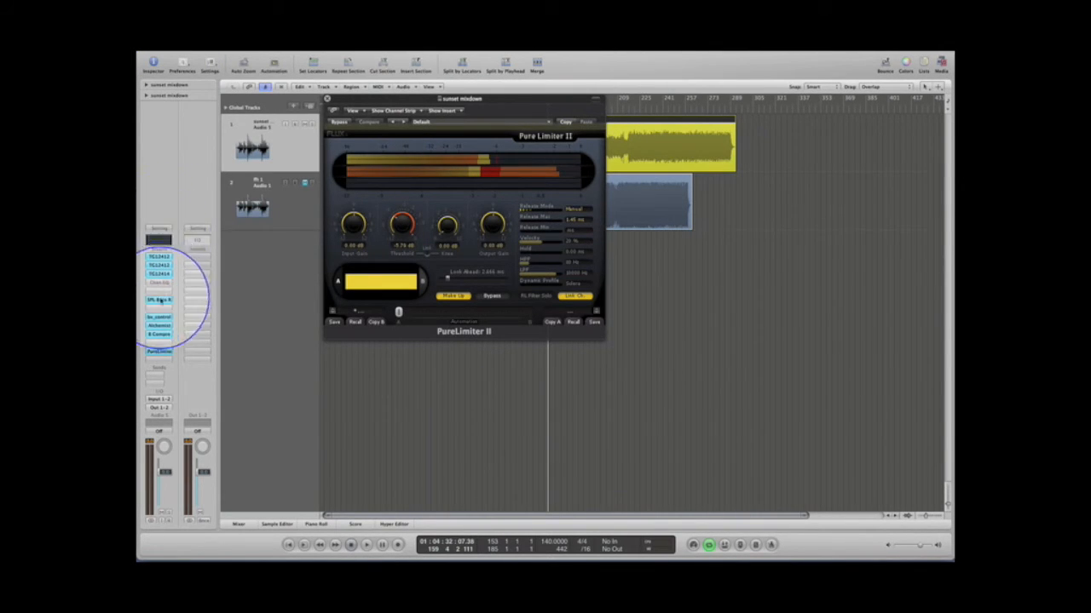
left_click(162, 286)
left_click(171, 295)
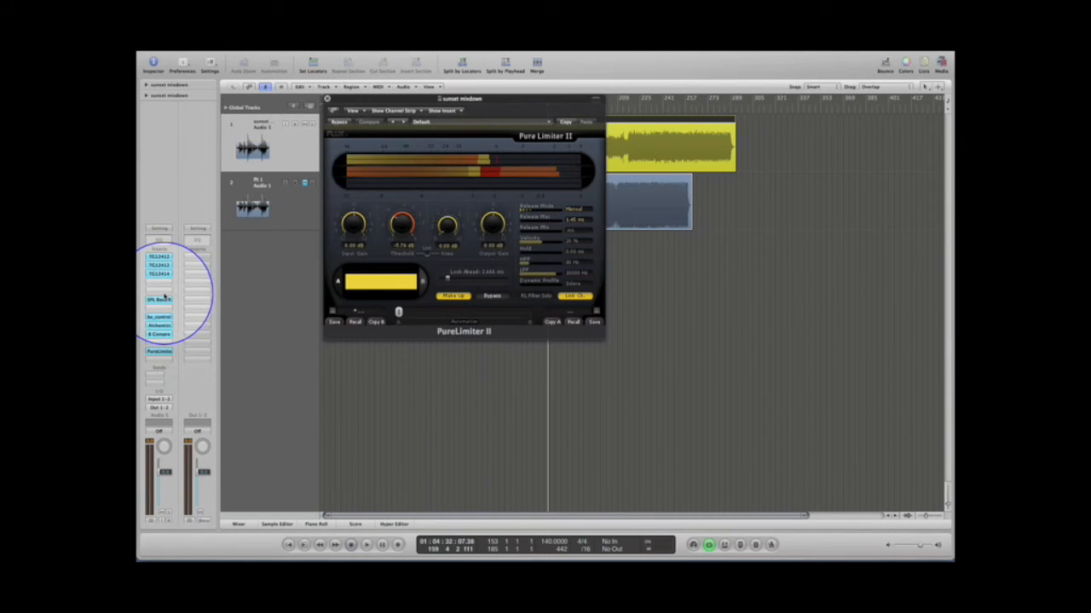
- Play the sunset mixdown through the remaining inserts
key("space")
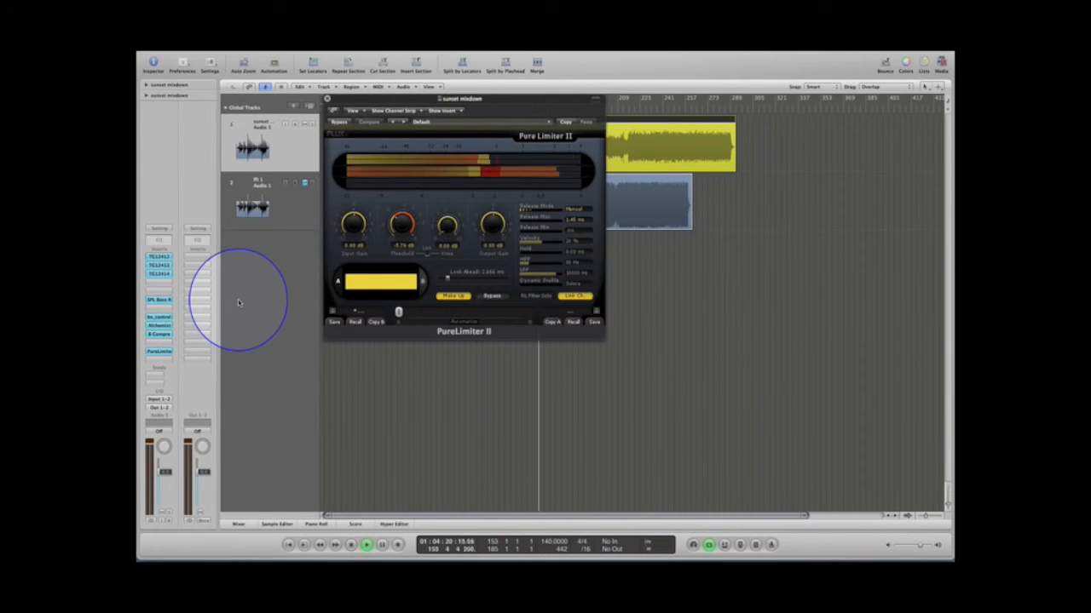